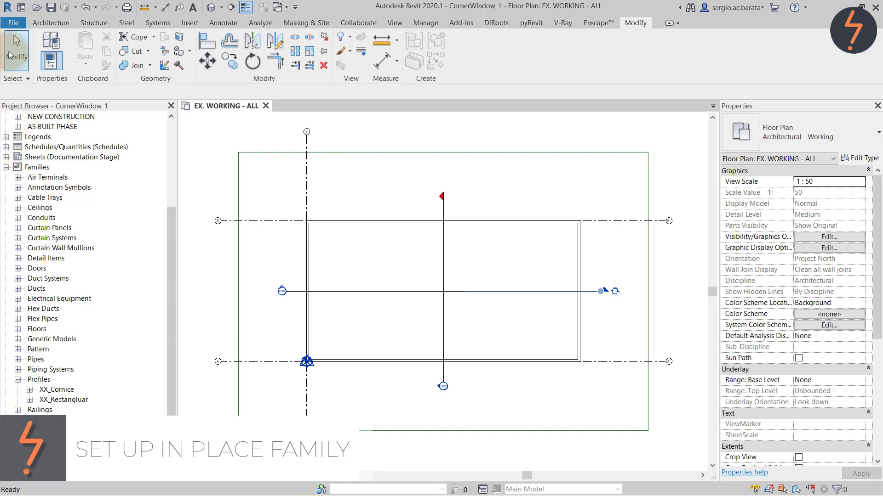
# Start a new profile family from the Metric Profile.rft template and bring up its drawing tools.
pyautogui.click(14, 22)
pyautogui.moveTo(69, 69)
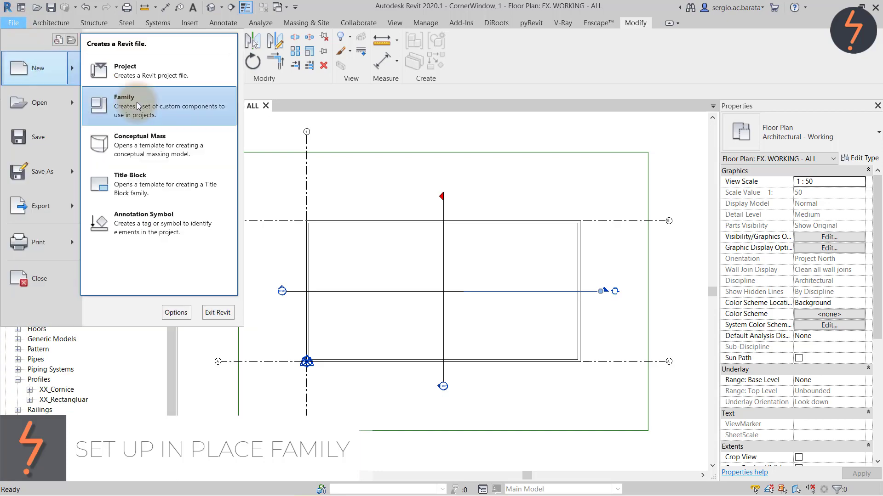
pyautogui.click(122, 97)
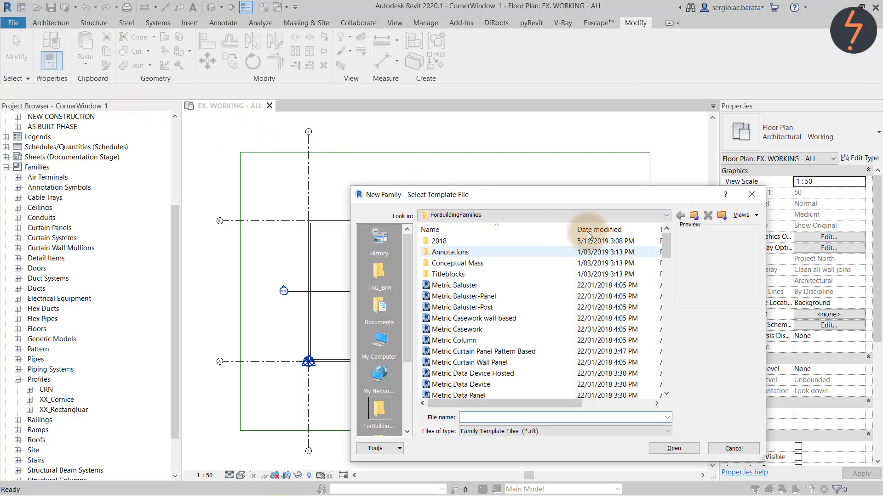
pyautogui.moveTo(666, 246); pyautogui.dragTo(667, 339)
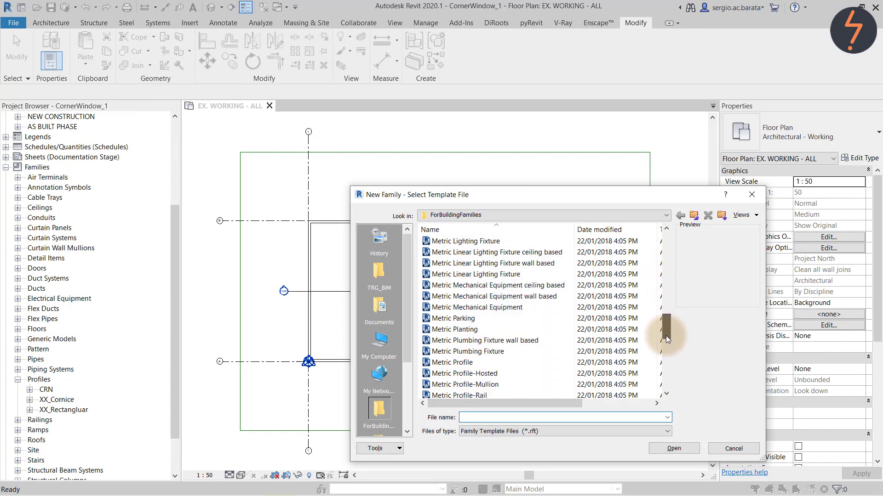
pyautogui.click(496, 362)
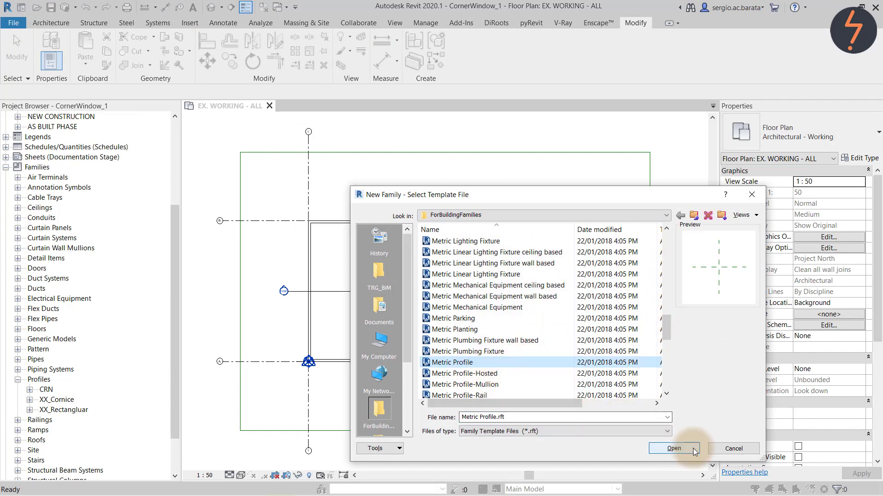
pyautogui.click(674, 449)
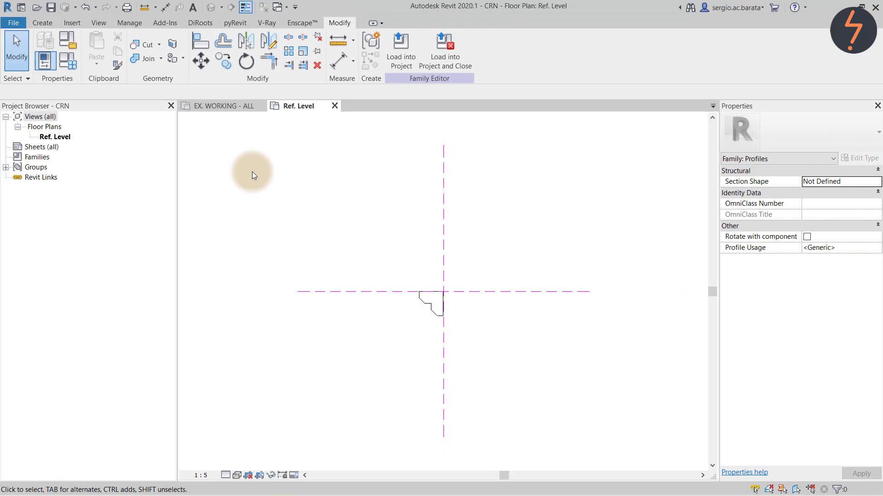
pyautogui.click(42, 23)
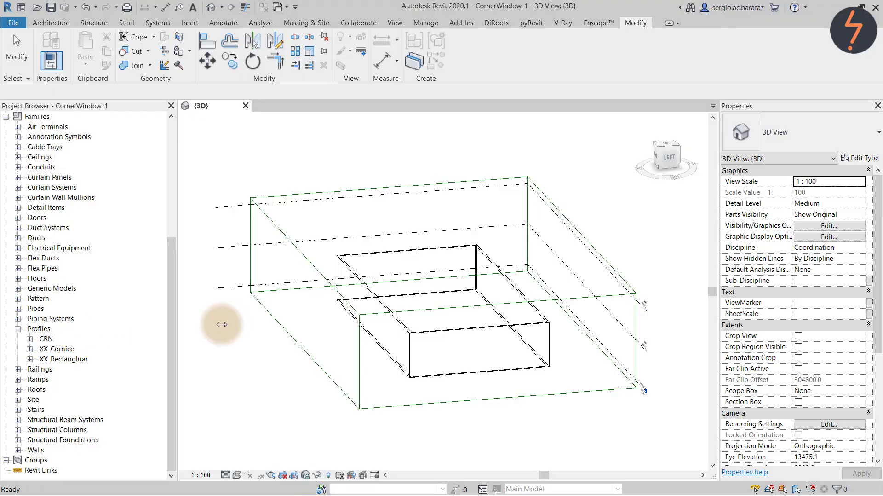
# Open the EX. WORKING - ALL floor plan and go to section view WIP - 1.
pyautogui.moveTo(172, 326); pyautogui.dragTo(170, 196)
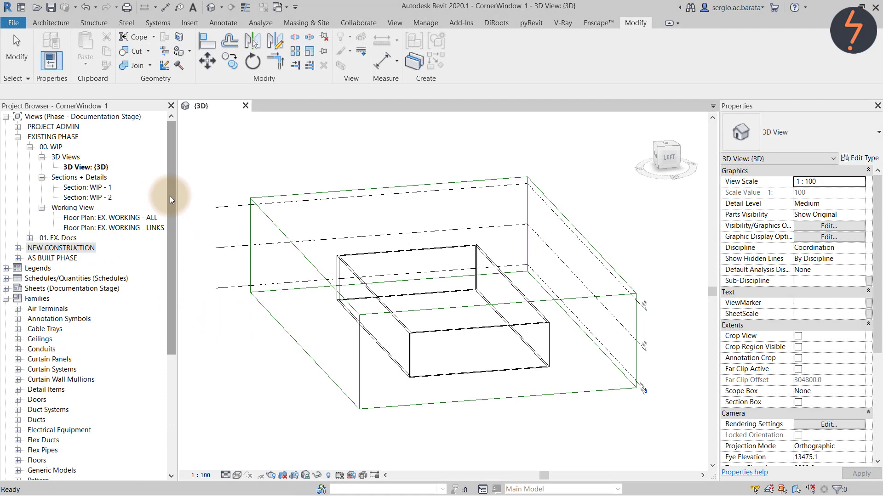
pyautogui.doubleClick(142, 217)
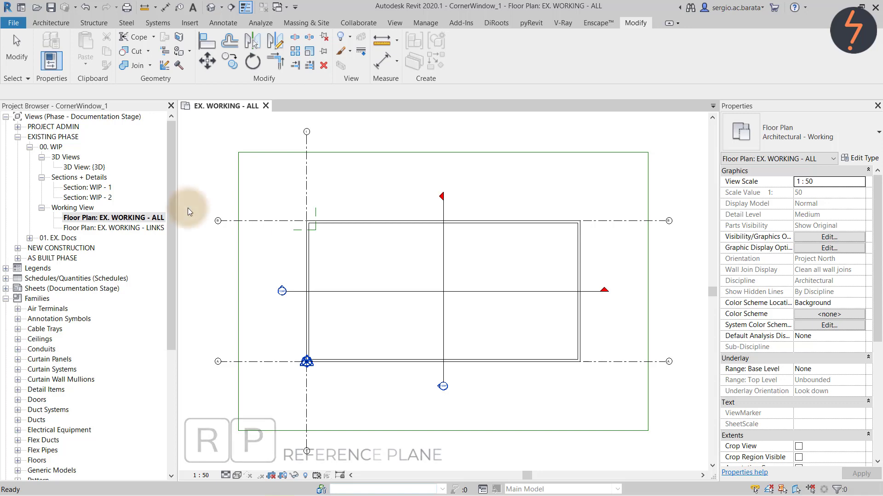
pyautogui.click(294, 291)
pyautogui.rightClick(294, 290)
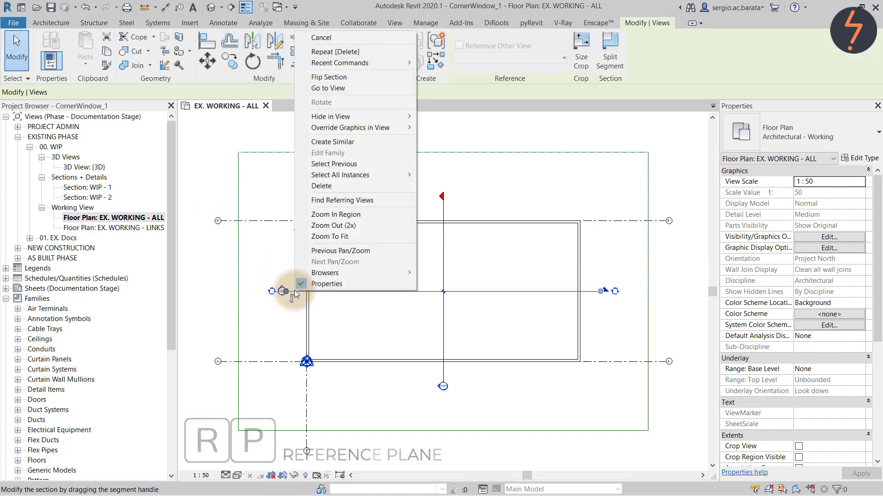
pyautogui.click(316, 93)
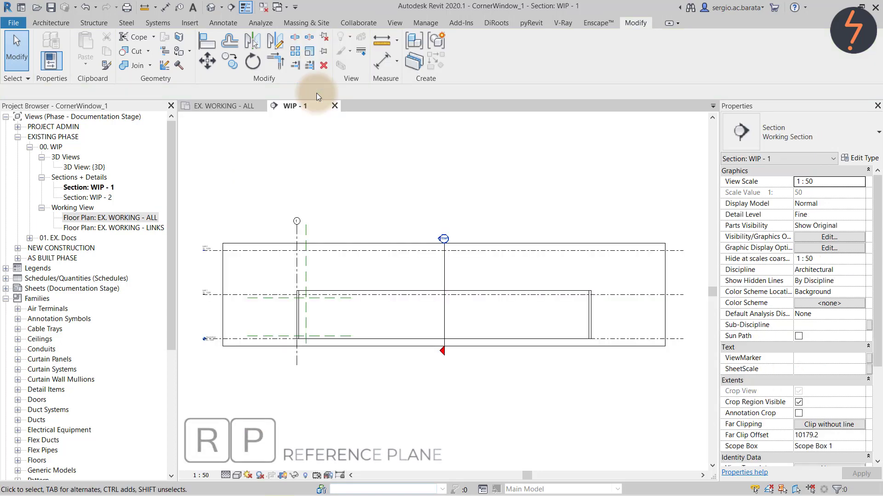
# Zoom into the section's left part, check the Top and Bottom reference planes, then close WIP - 1.
pyautogui.rightClick(212, 235)
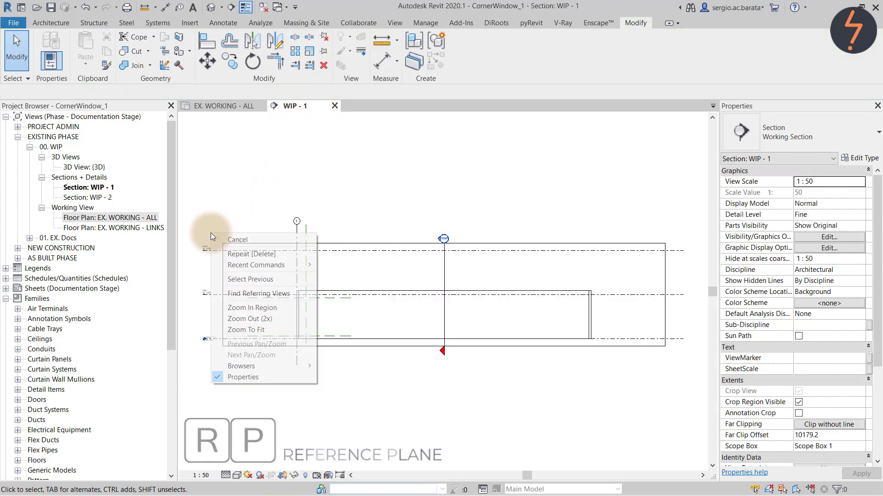
pyautogui.click(244, 307)
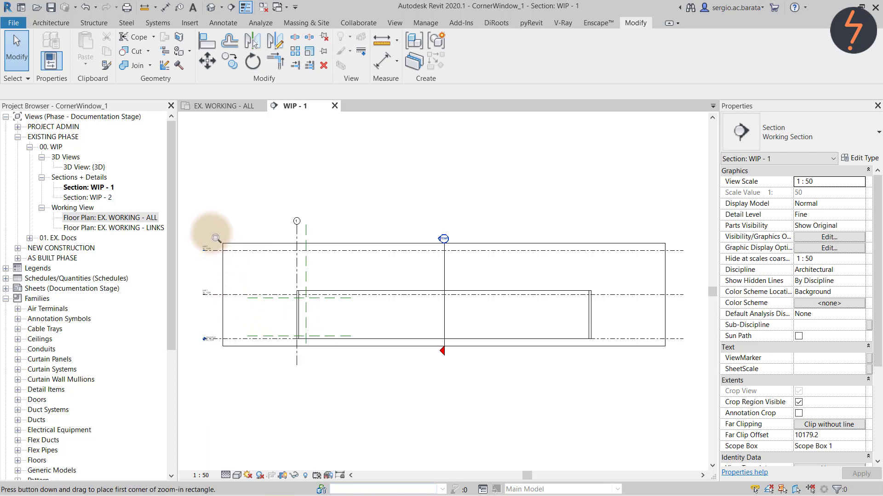
pyautogui.moveTo(210, 232); pyautogui.dragTo(372, 362)
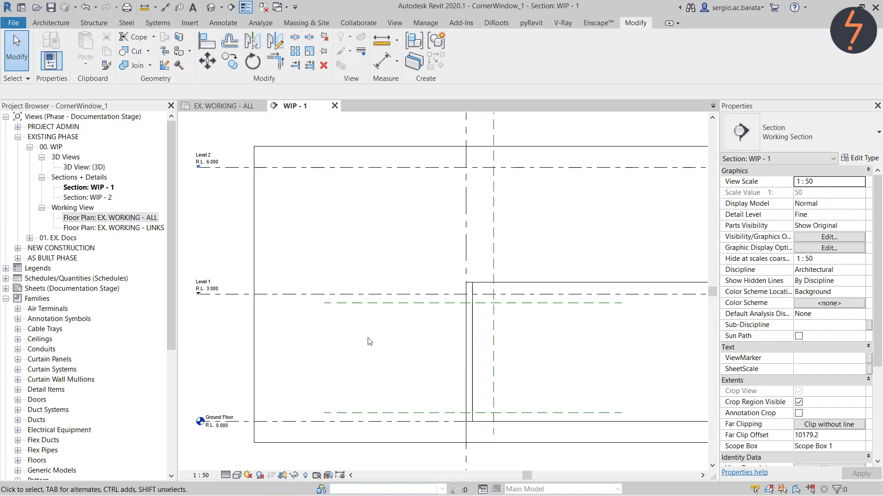
pyautogui.click(371, 304)
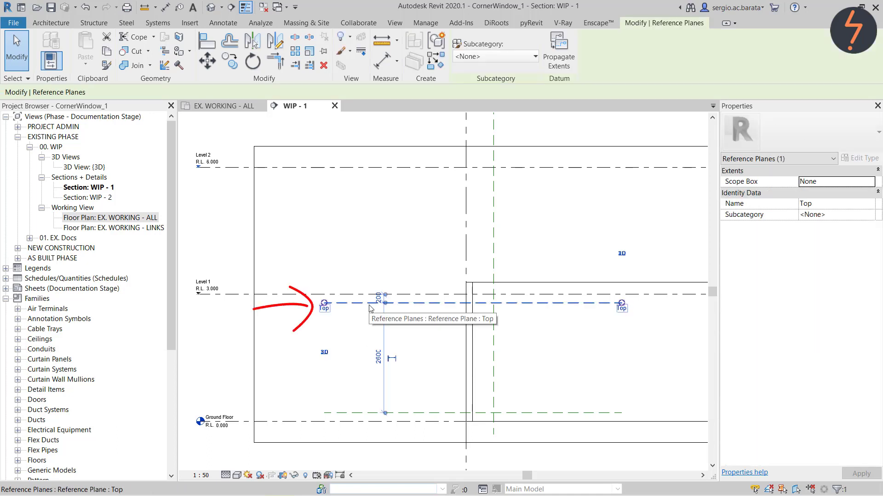
pyautogui.click(366, 414)
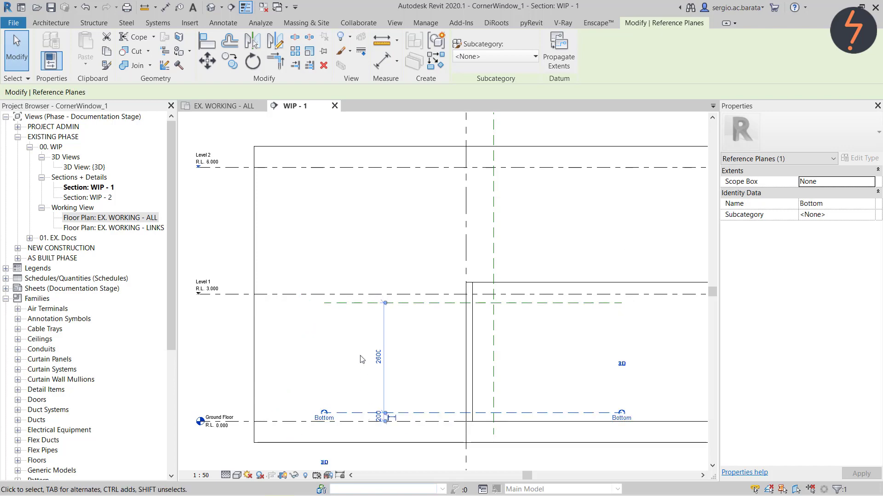
pyautogui.click(334, 106)
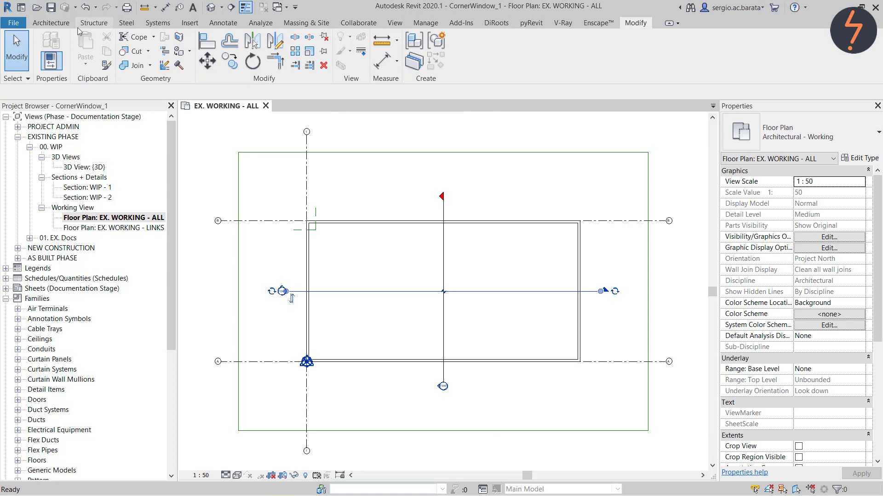
# Use Model In-Place to make a Windows-category family called CRN_Bespoke, then launch Sweep.
pyautogui.click(63, 26)
pyautogui.click(135, 59)
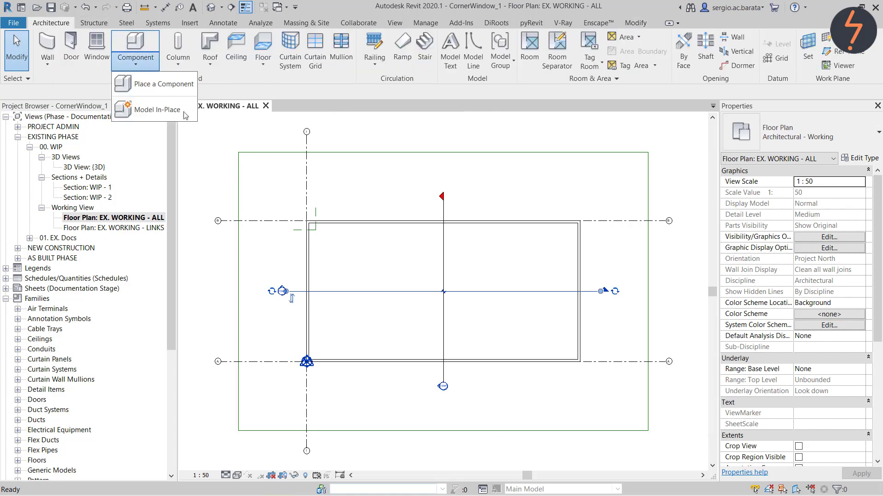
pyautogui.click(190, 120)
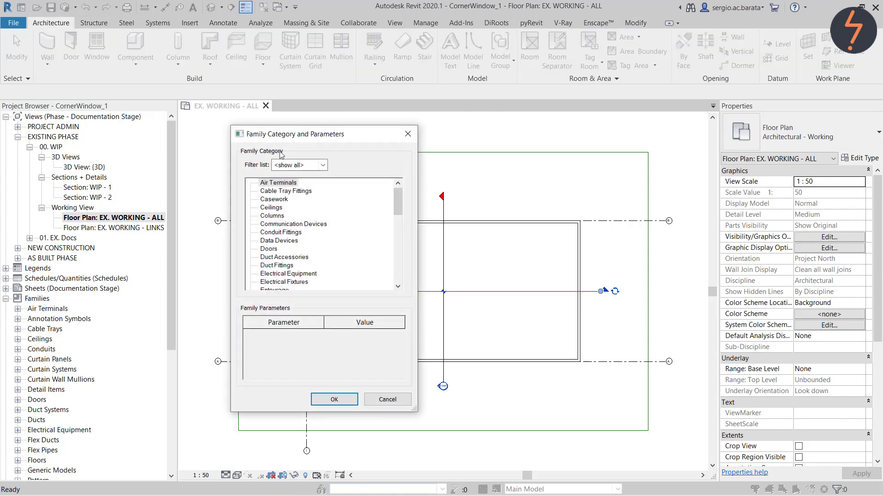
pyautogui.moveTo(398, 196); pyautogui.dragTo(401, 275)
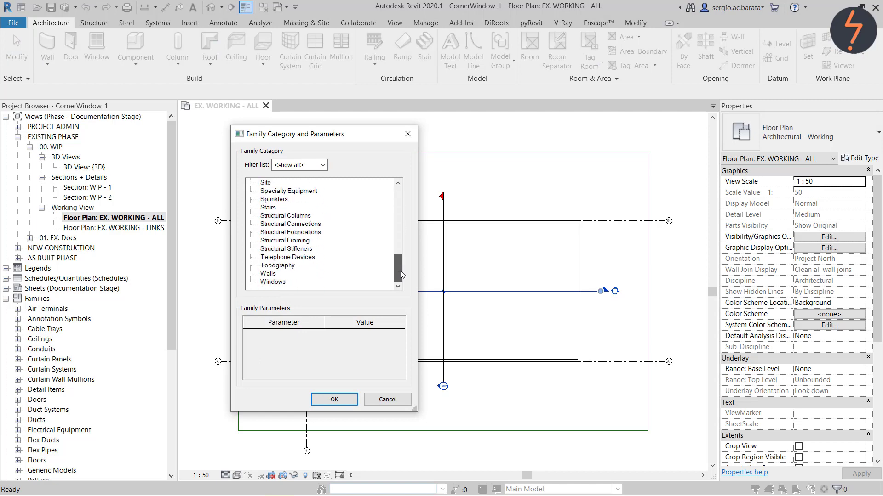
pyautogui.click(334, 400)
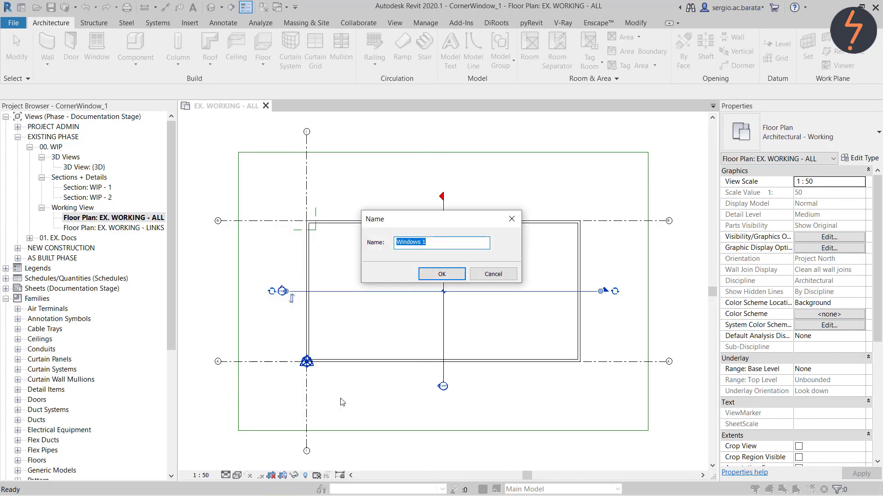
pyautogui.write('CRN_Bespoke')
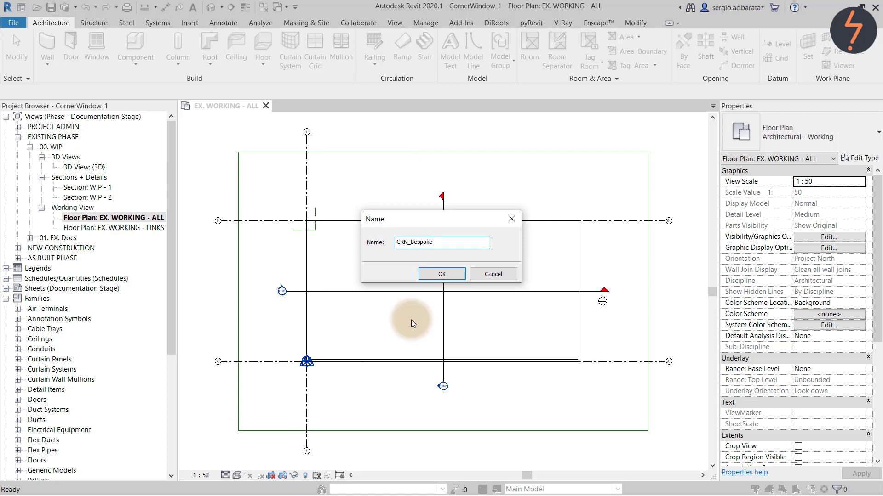
pyautogui.click(440, 274)
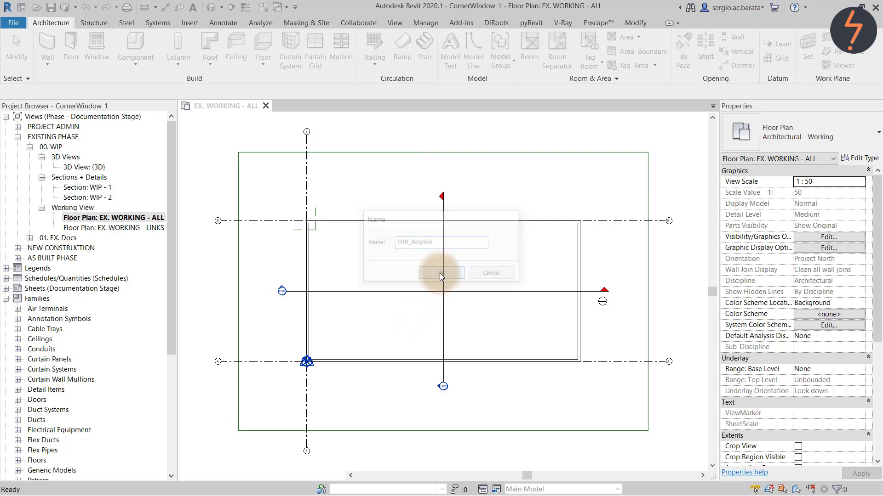
pyautogui.click(174, 55)
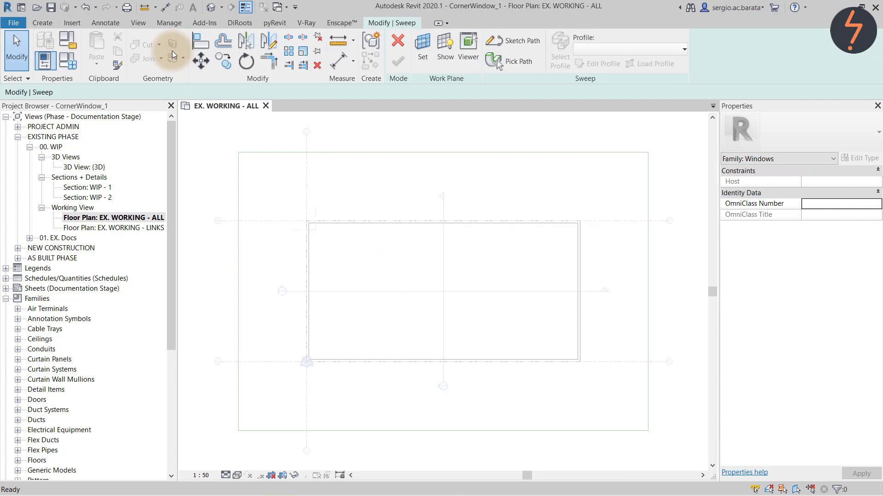
# Set the sweep's work plane to the Bottom reference plane.
pyautogui.click(418, 54)
pyautogui.click(516, 252)
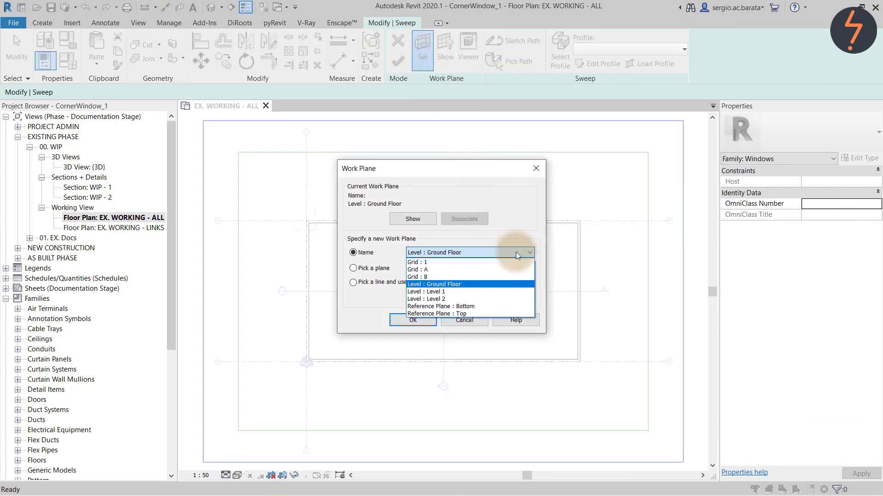
pyautogui.click(507, 306)
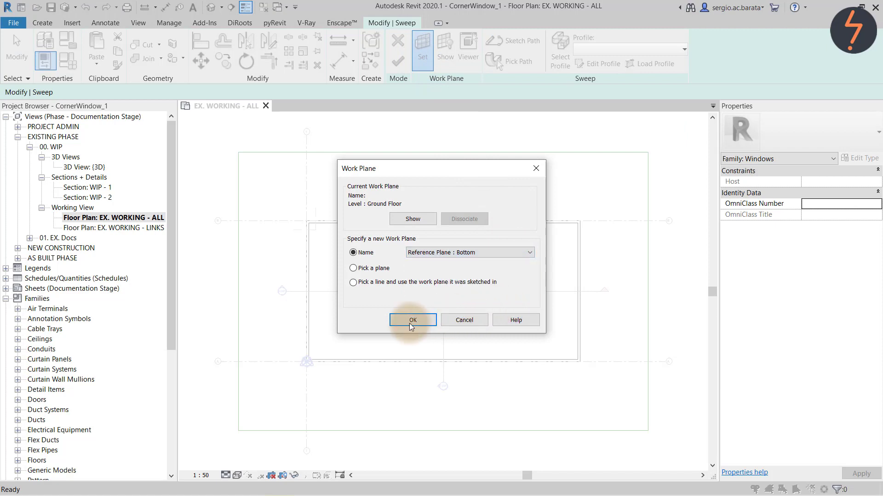
pyautogui.click(426, 324)
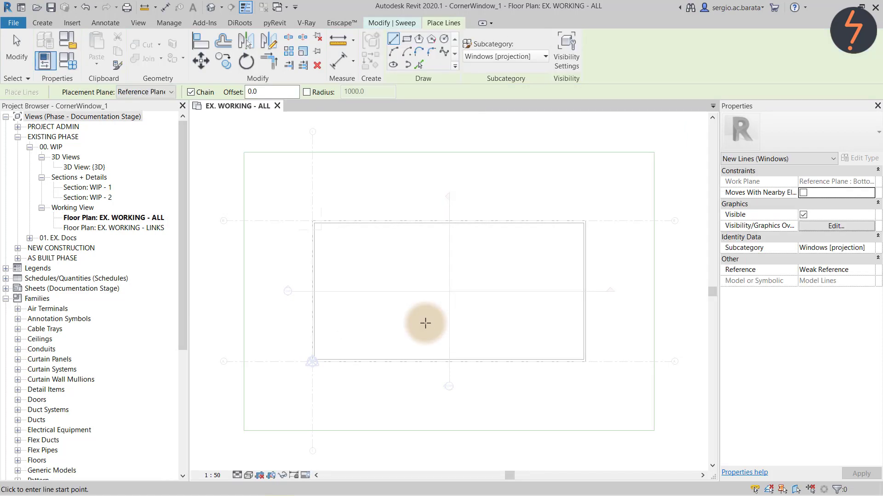
# Zoom in and sketch the sweep path as a vertical segment at the wall corner.
pyautogui.click(405, 25)
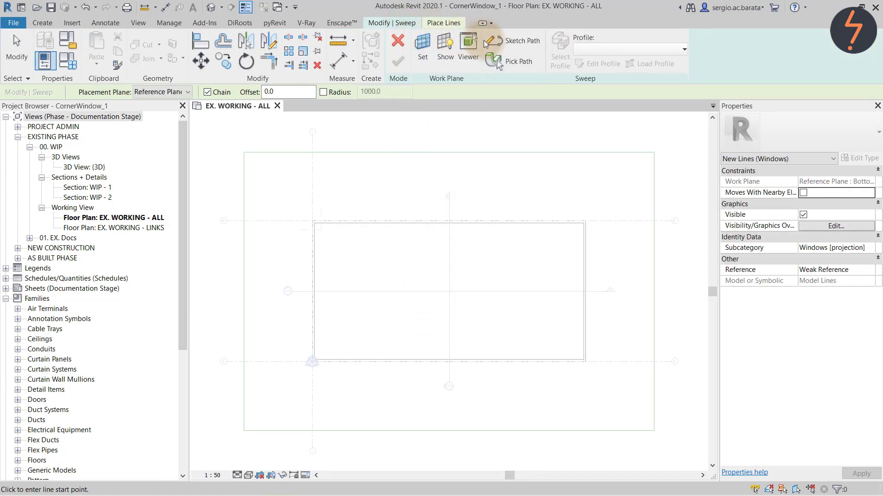
pyautogui.click(497, 42)
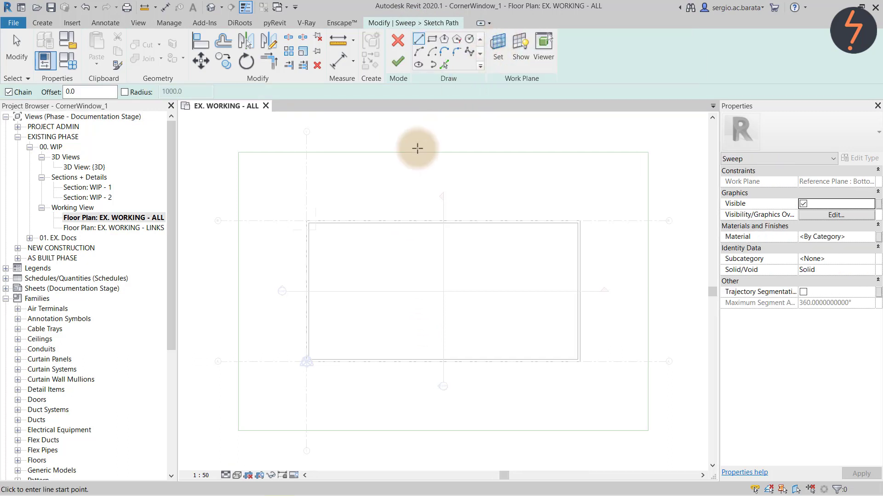
pyautogui.rightClick(282, 203)
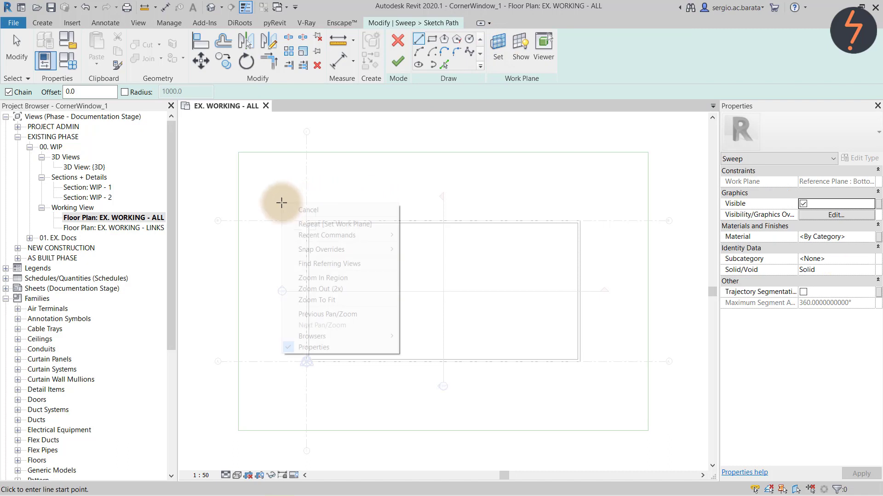
pyautogui.click(310, 277)
pyautogui.moveTo(264, 189); pyautogui.dragTo(322, 235)
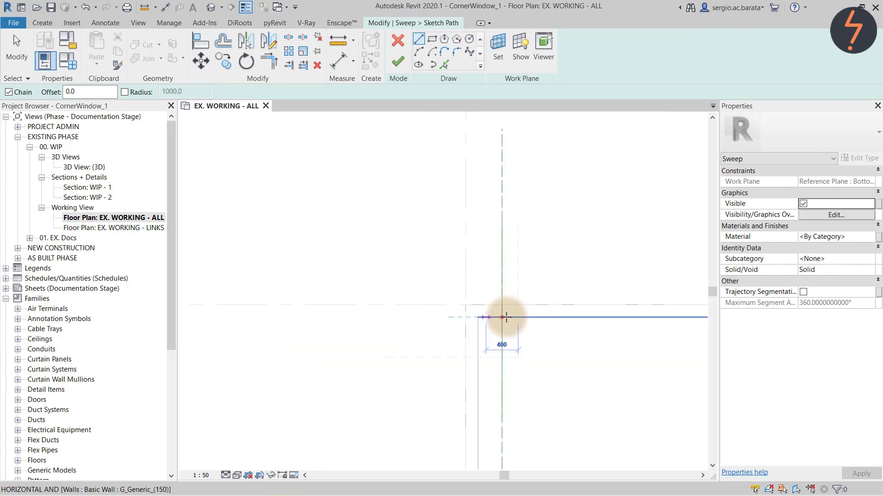
pyautogui.click(478, 317)
pyautogui.click(477, 356)
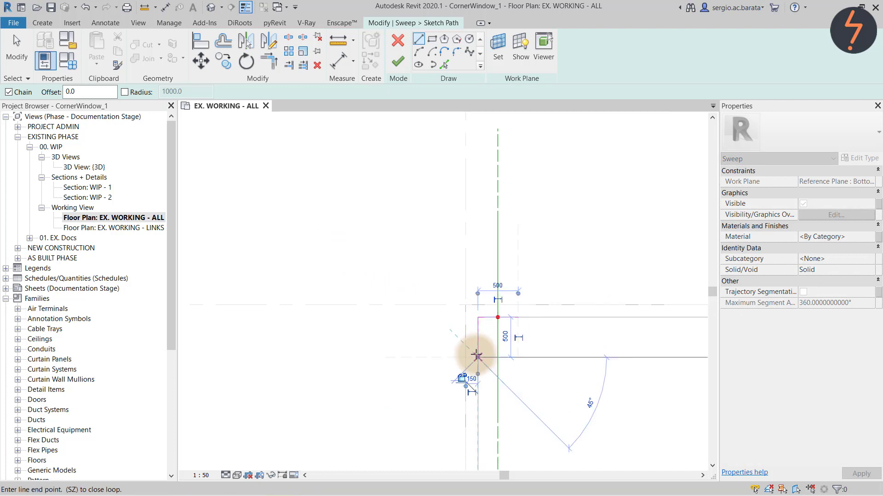
pyautogui.press('Escape')
pyautogui.press('Escape')
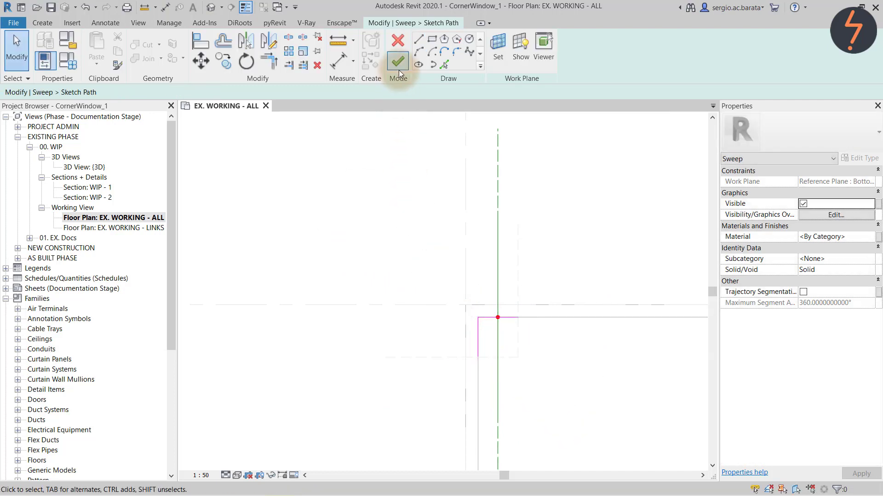
# Finish the path, assign the CRN profile, and complete the sweep.
pyautogui.click(400, 68)
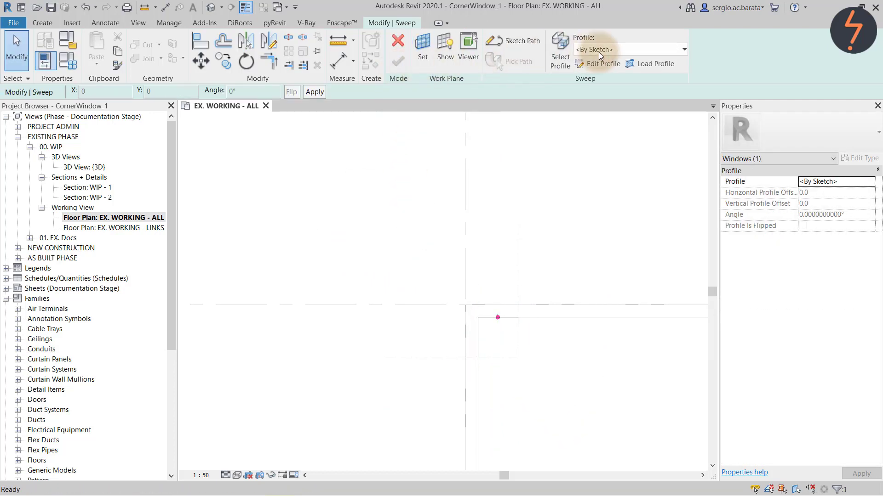
pyautogui.click(599, 49)
pyautogui.click(598, 75)
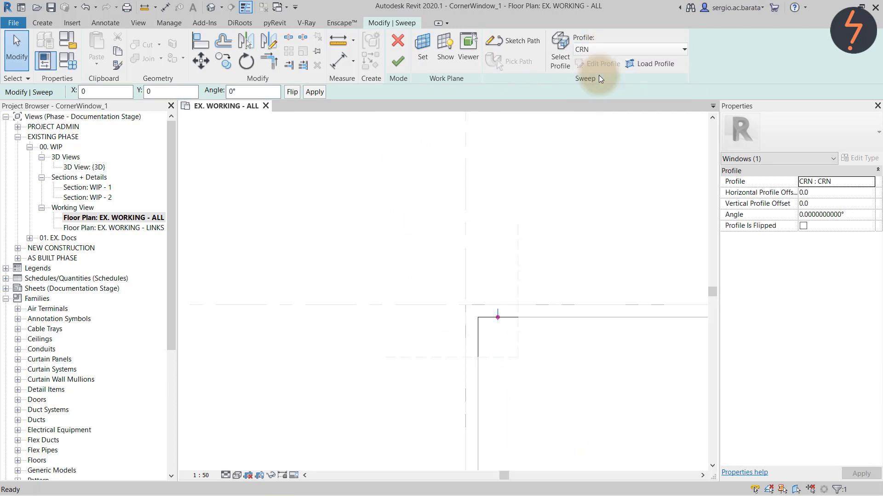
pyautogui.click(399, 63)
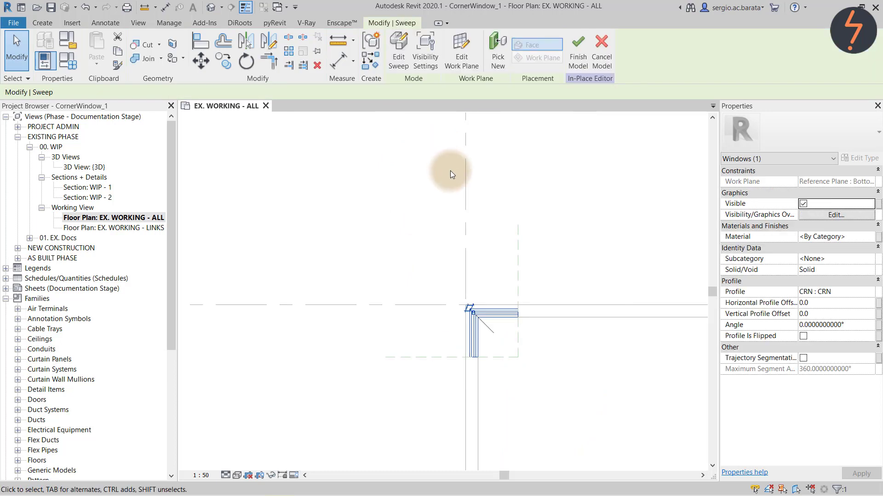
# Start a new sweep with Reference Plane : Top as its work plane.
pyautogui.click(44, 23)
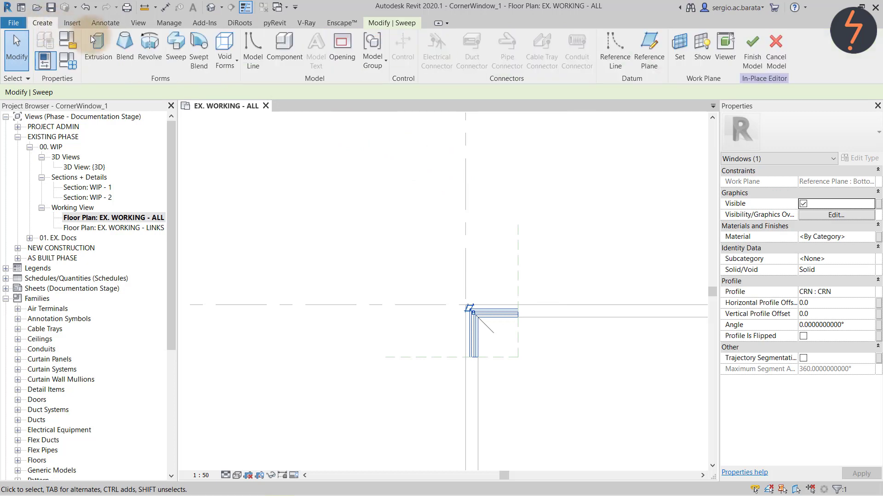
pyautogui.click(168, 53)
pyautogui.click(417, 61)
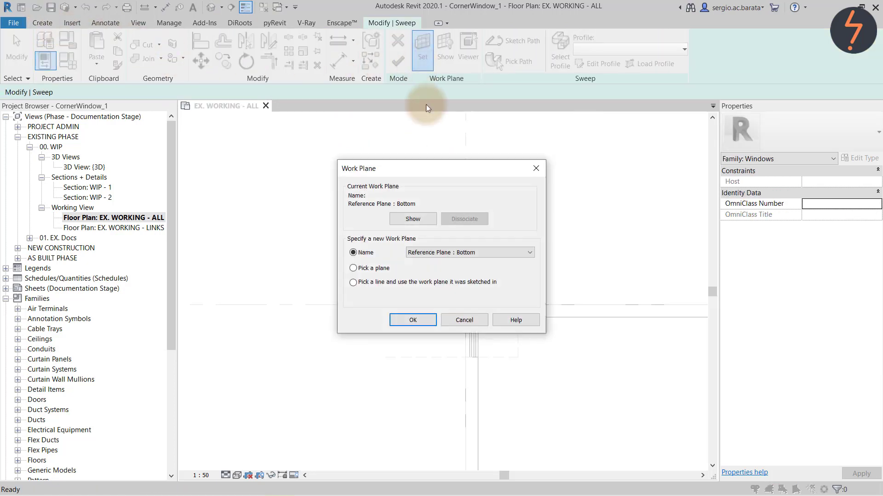
pyautogui.click(455, 253)
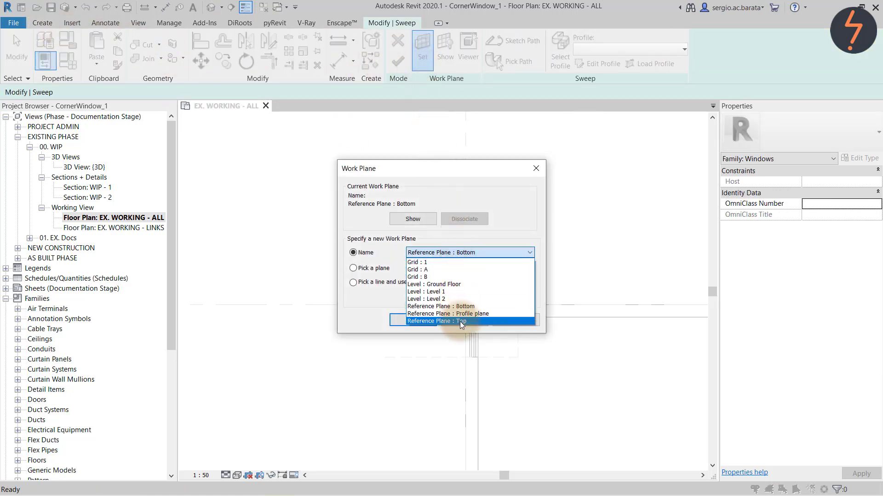
pyautogui.click(459, 321)
pyautogui.click(430, 321)
# Sketch the path from the first sweep's endpoint to the corner and 500 down.
pyautogui.press('l')
pyautogui.press('i')
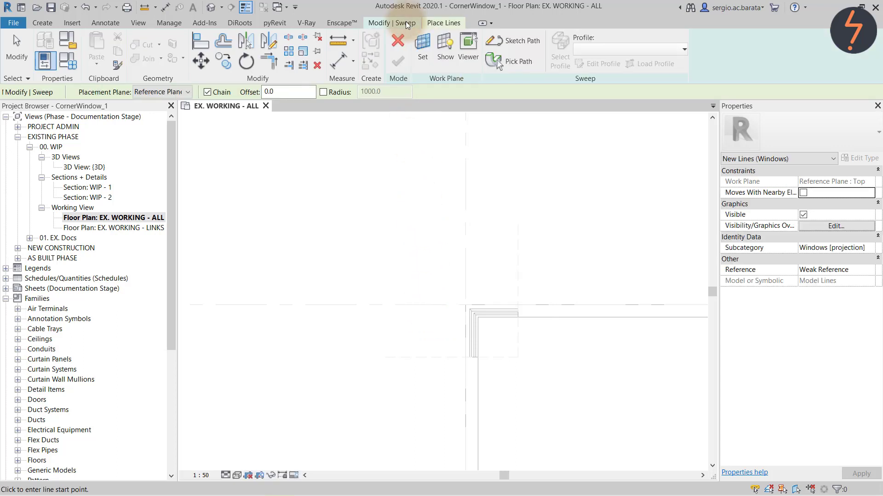
pyautogui.click(405, 21)
pyautogui.click(497, 60)
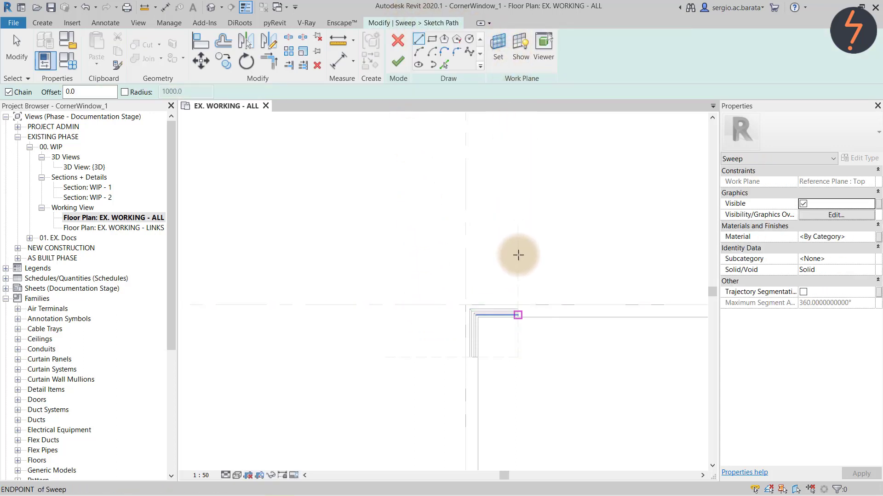
pyautogui.click(518, 317)
pyautogui.click(478, 318)
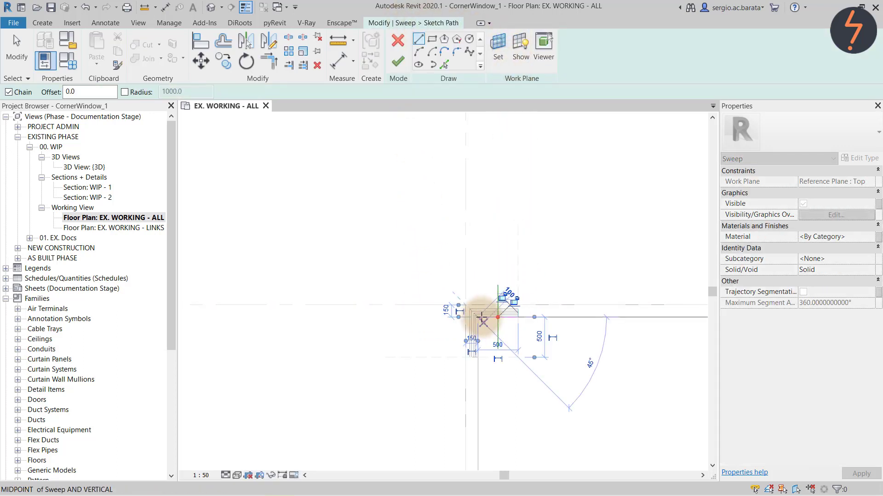
pyautogui.click(479, 357)
pyautogui.press('Escape')
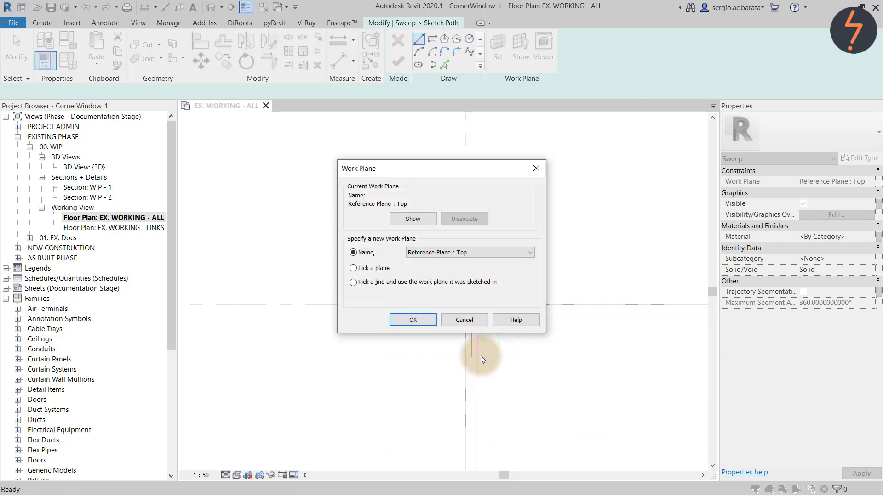
pyautogui.click(471, 324)
# Finish the path, choose the CRN profile, and complete the second sweep.
pyautogui.click(401, 66)
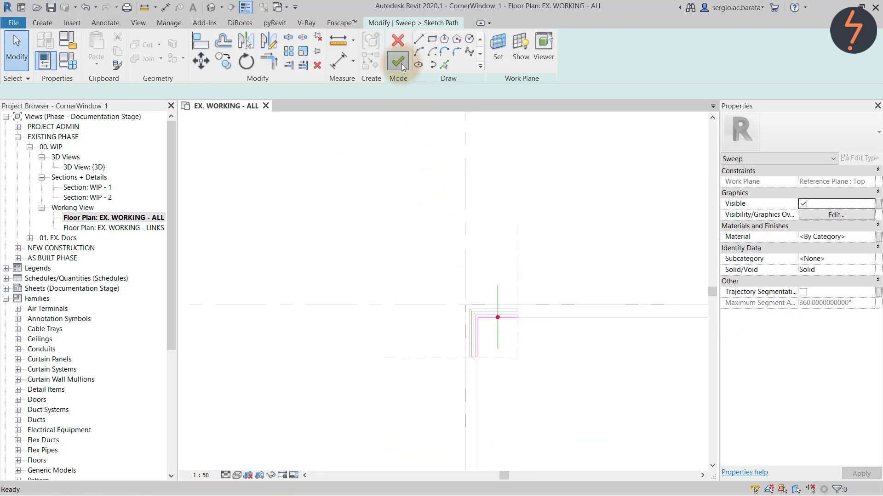
pyautogui.click(598, 50)
pyautogui.click(603, 76)
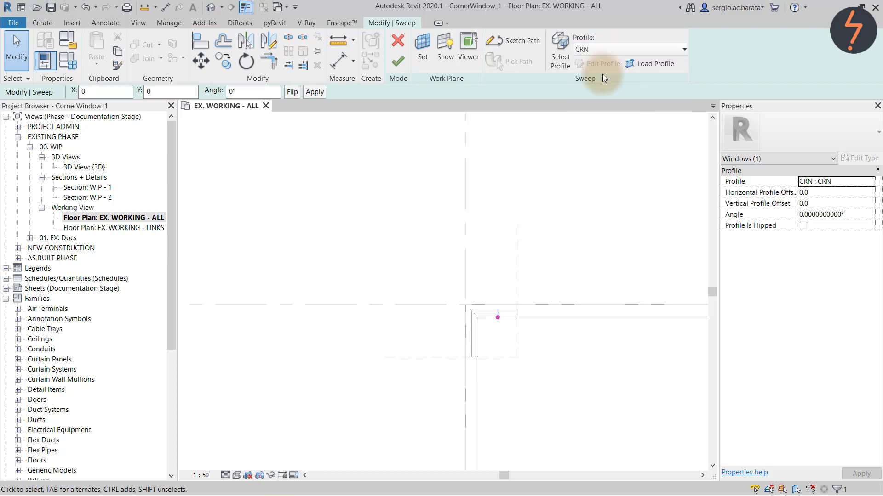
pyautogui.click(401, 68)
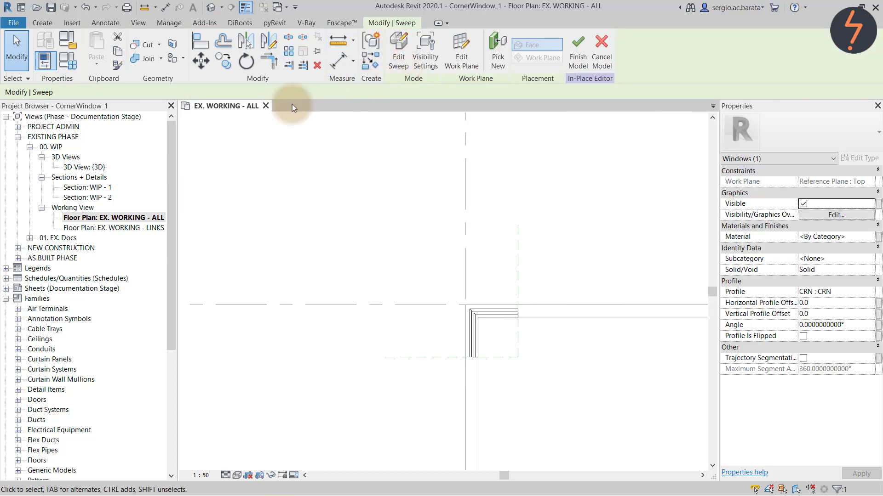
# Open the 3D view, zoom to the window corner, and switch to Wireframe.
pyautogui.doubleClick(90, 167)
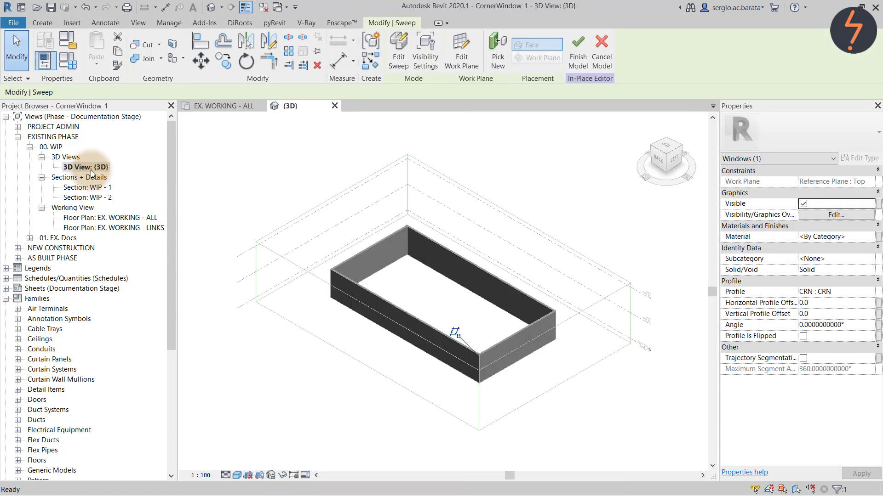
pyautogui.rightClick(225, 197)
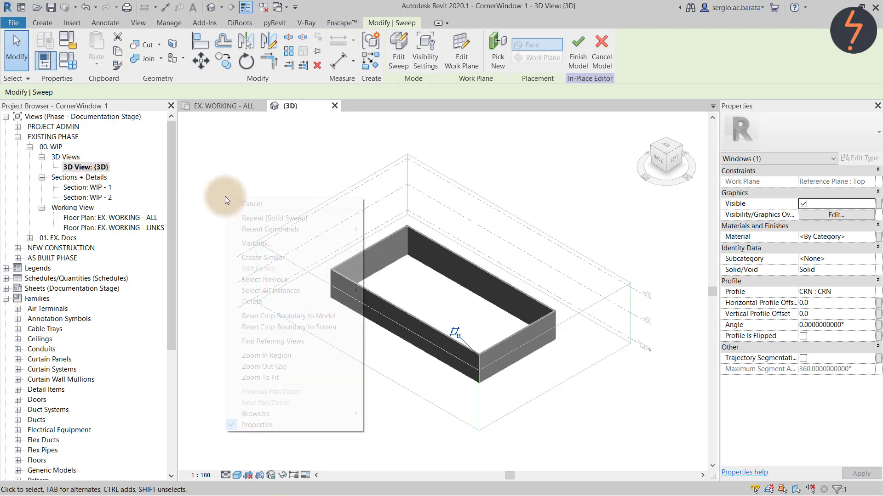
pyautogui.click(276, 356)
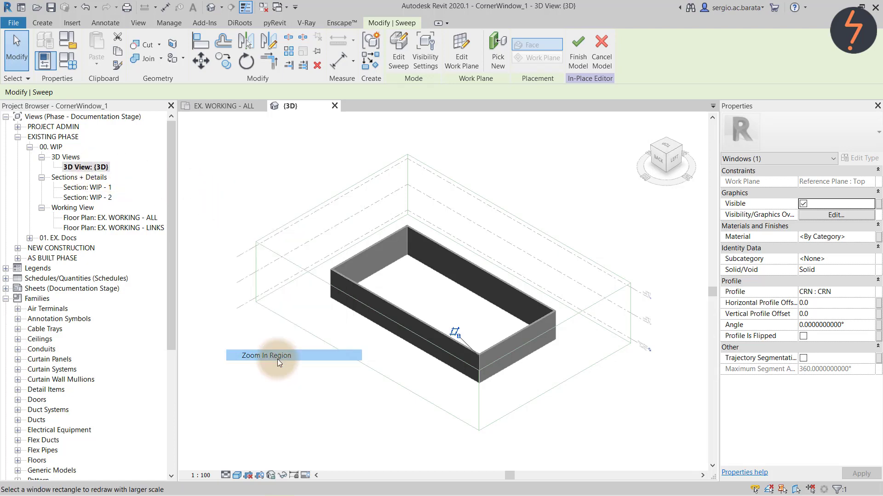
pyautogui.moveTo(434, 319); pyautogui.dragTo(528, 407)
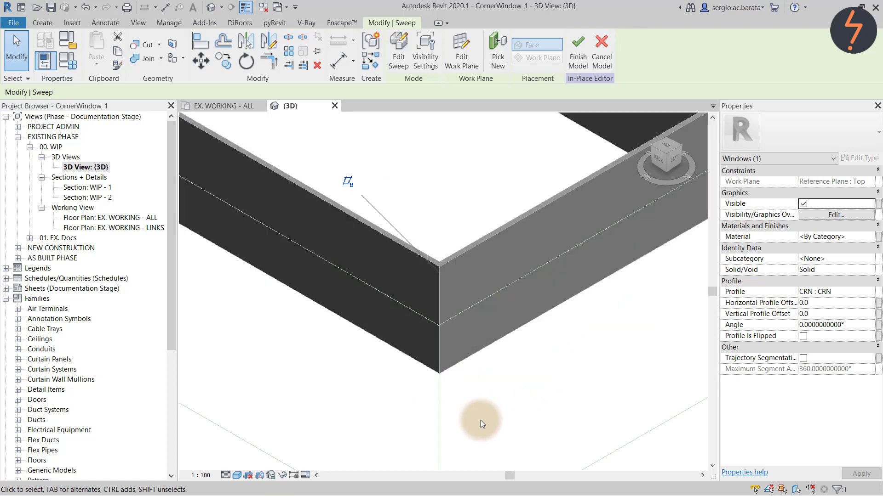
pyautogui.click(237, 476)
pyautogui.click(249, 408)
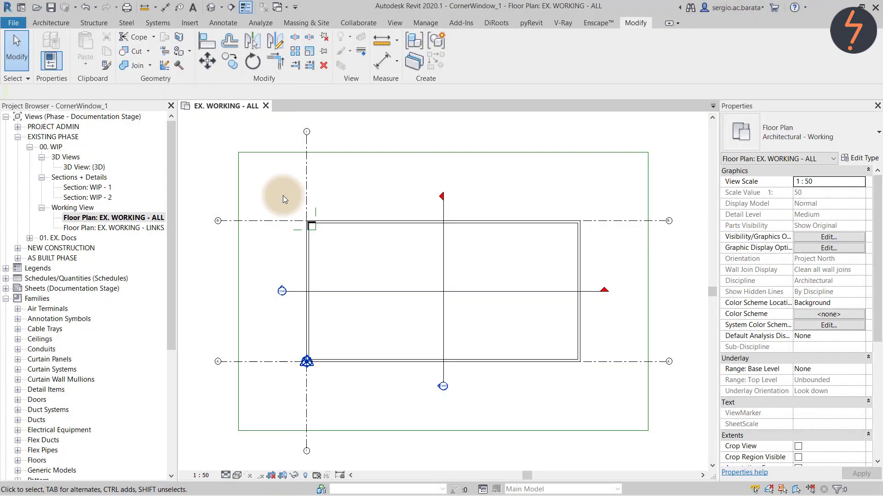
# Zoom to the window corner in plan and adjust the horizontal reference plane's distance.
pyautogui.rightClick(282, 195)
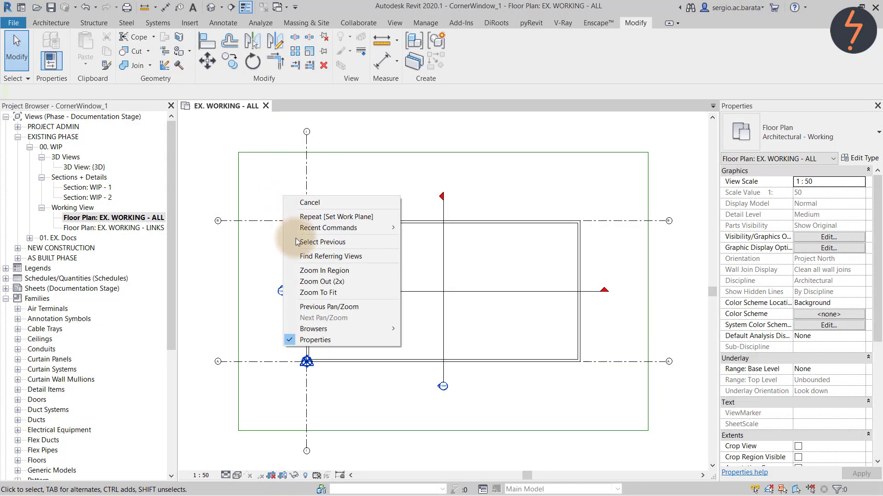
pyautogui.click(296, 270)
pyautogui.moveTo(286, 198); pyautogui.dragTo(376, 283)
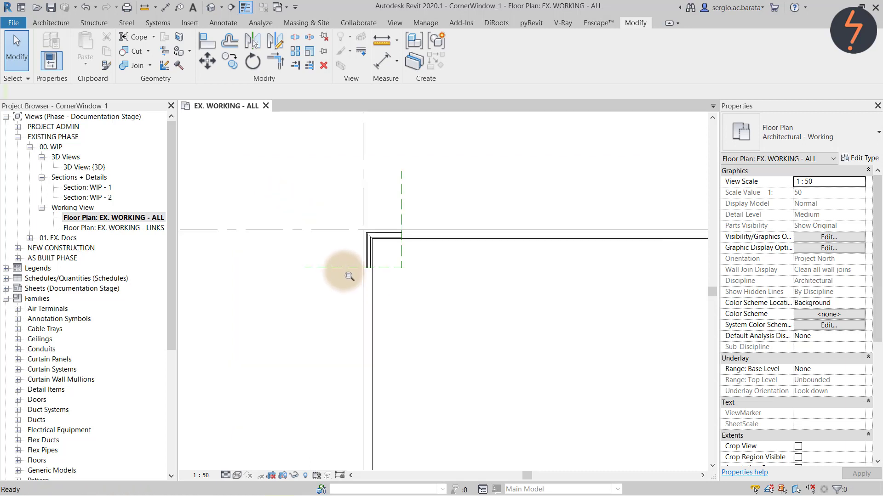
pyautogui.click(341, 270)
pyautogui.click(374, 252)
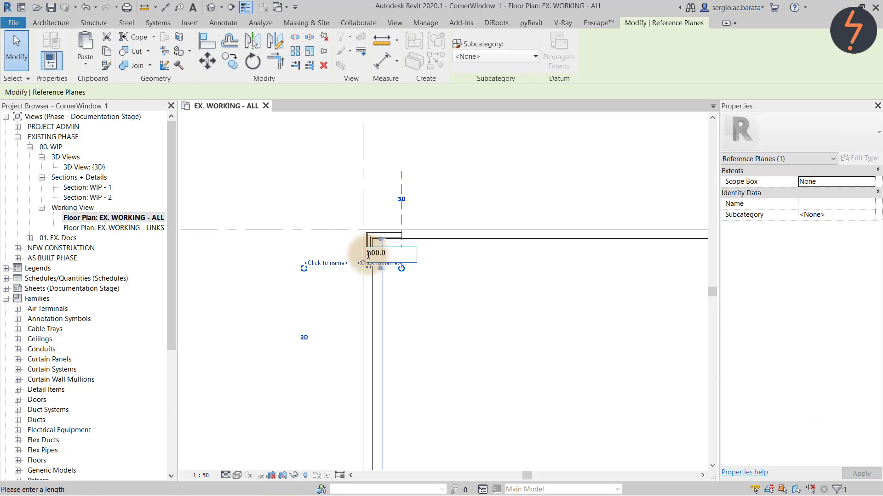
pyautogui.press('Return')
# Move the vertical reference plane to 2500 via its temporary dimension.
pyautogui.click(401, 219)
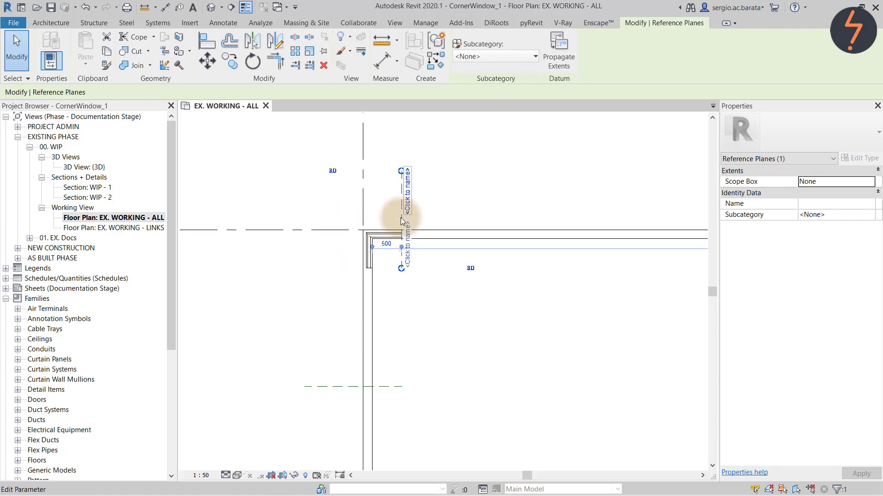
pyautogui.click(386, 244)
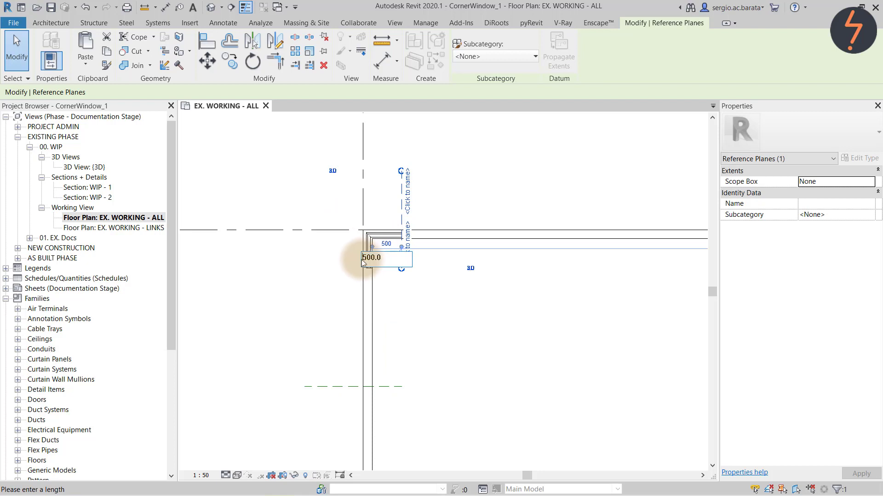
pyautogui.write('2')
pyautogui.press('Return')
pyautogui.press('Escape')
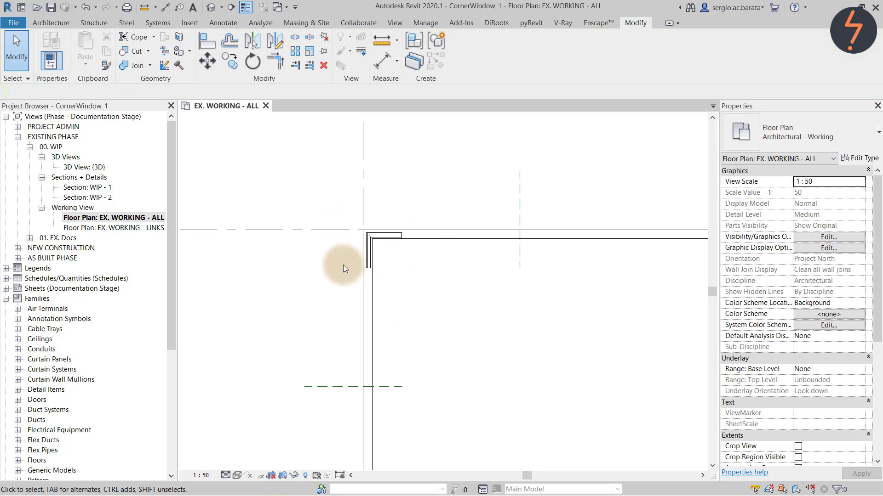
# Edit the corner window in place and start a new sweep on the Grid : 1 work plane.
pyautogui.click(391, 236)
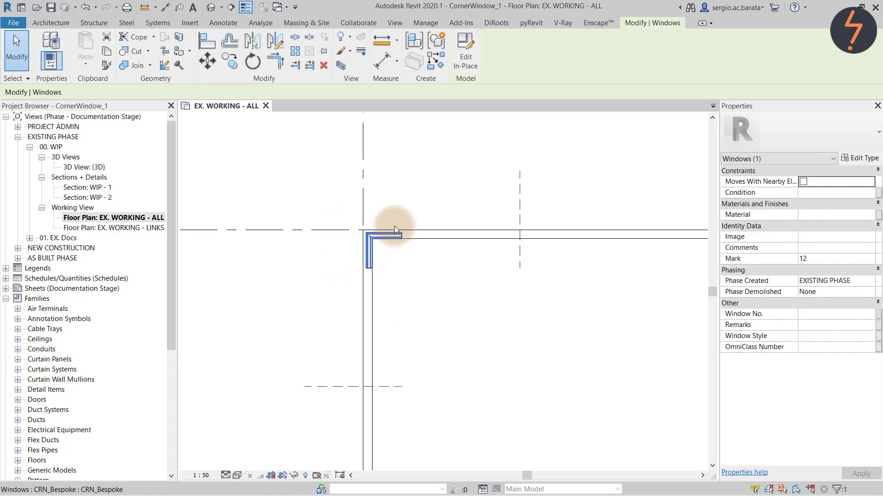
pyautogui.click(457, 56)
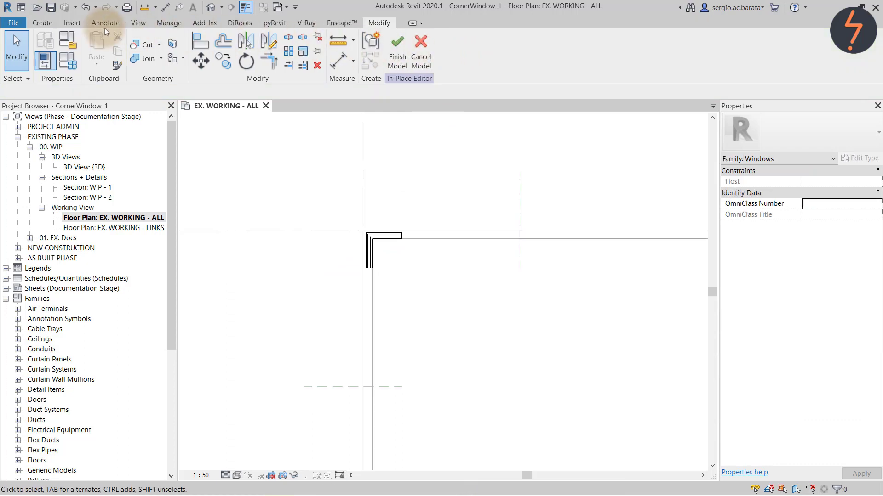
pyautogui.click(45, 23)
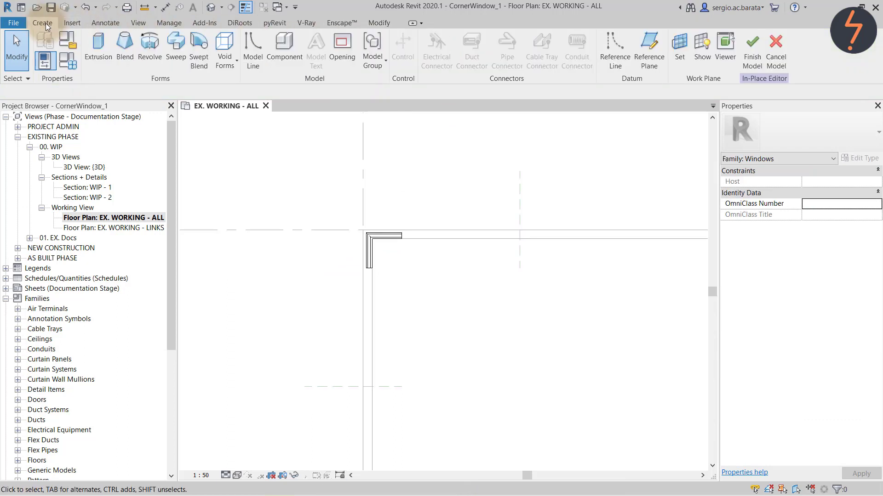
pyautogui.click(177, 50)
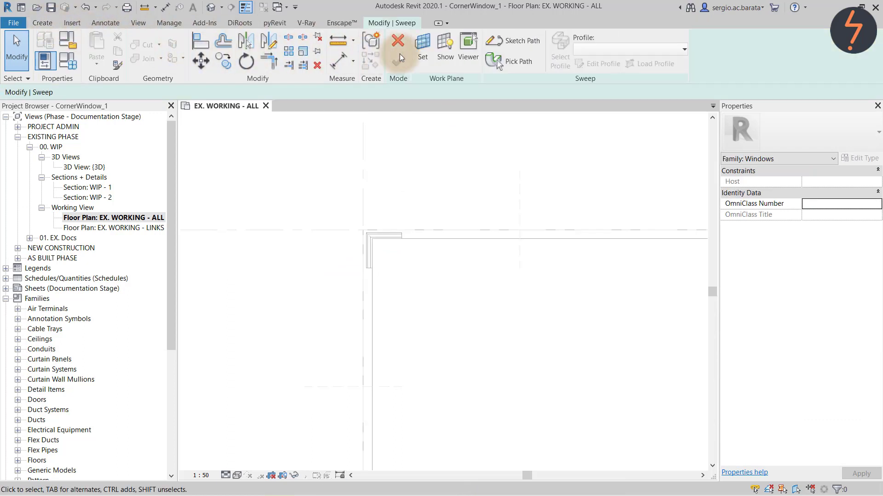
pyautogui.click(427, 54)
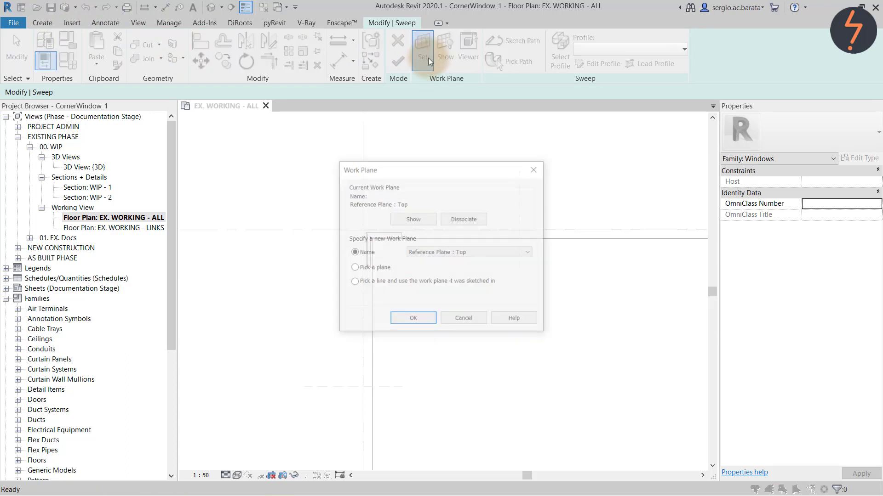
pyautogui.click(503, 251)
pyautogui.click(501, 261)
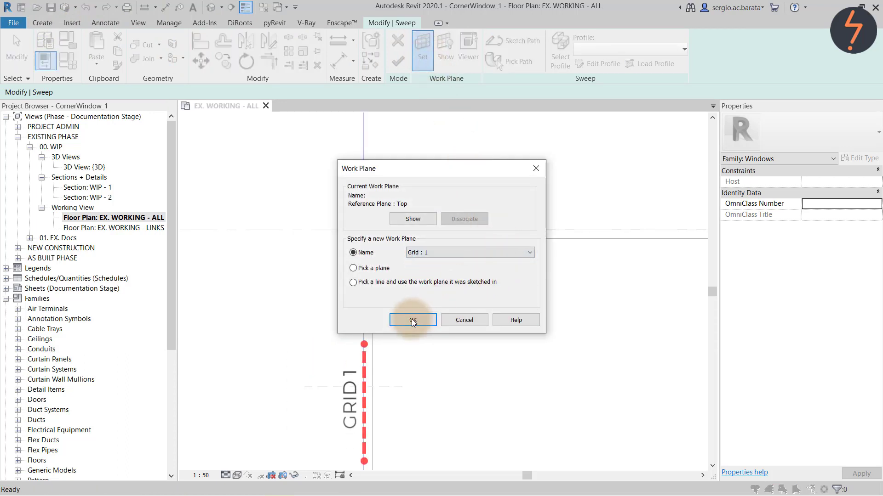
pyautogui.click(412, 320)
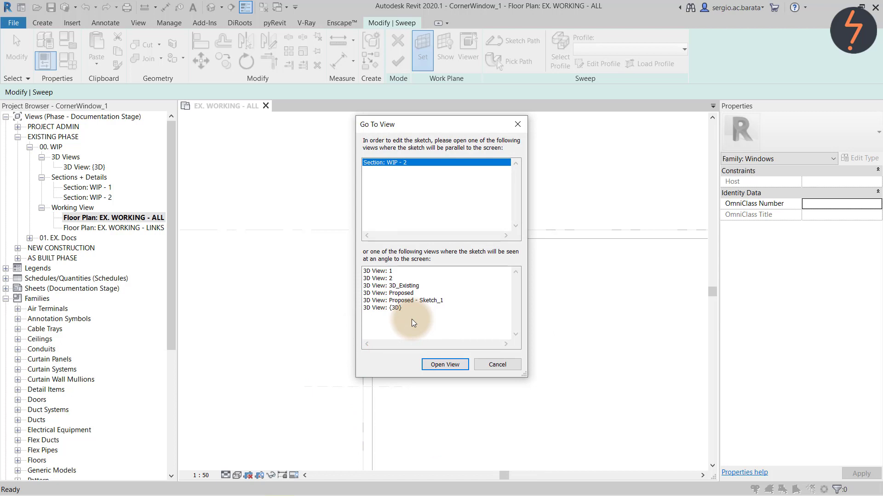
# In section WIP - 2, zoom to the opening's edge and sketch the sweep path.
pyautogui.click(437, 364)
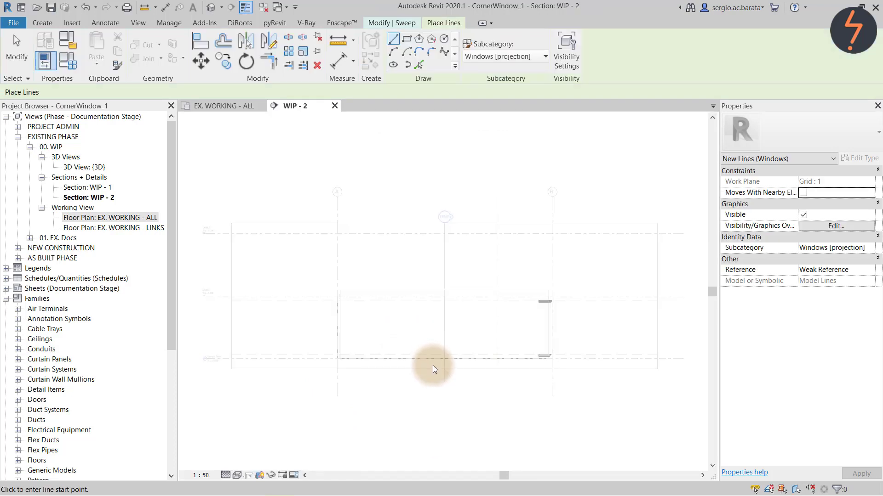
pyautogui.rightClick(475, 274)
pyautogui.click(510, 349)
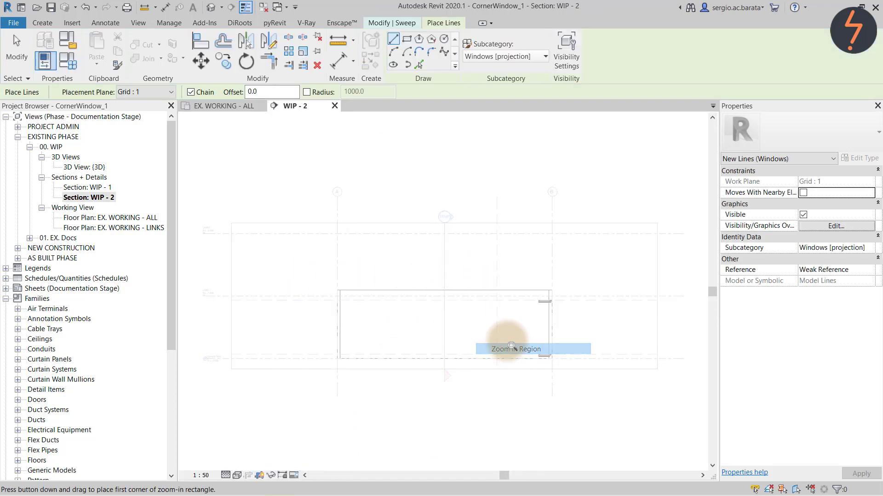
pyautogui.moveTo(482, 270); pyautogui.dragTo(572, 382)
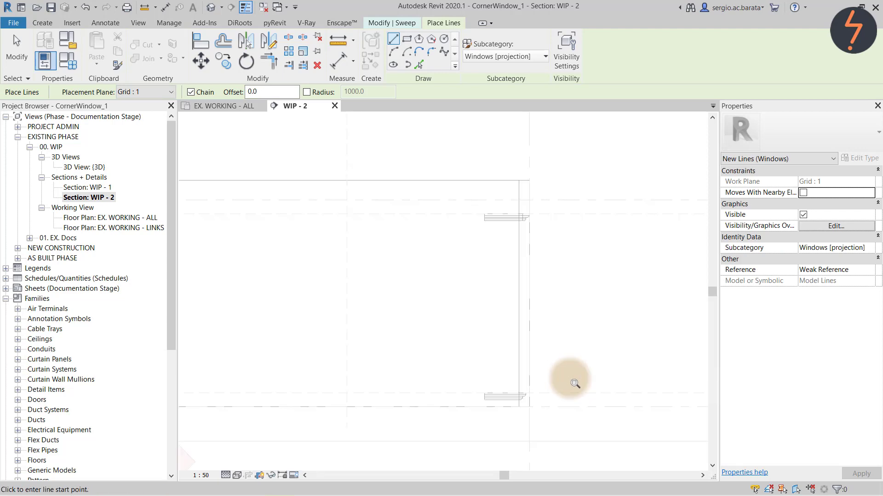
pyautogui.click(404, 22)
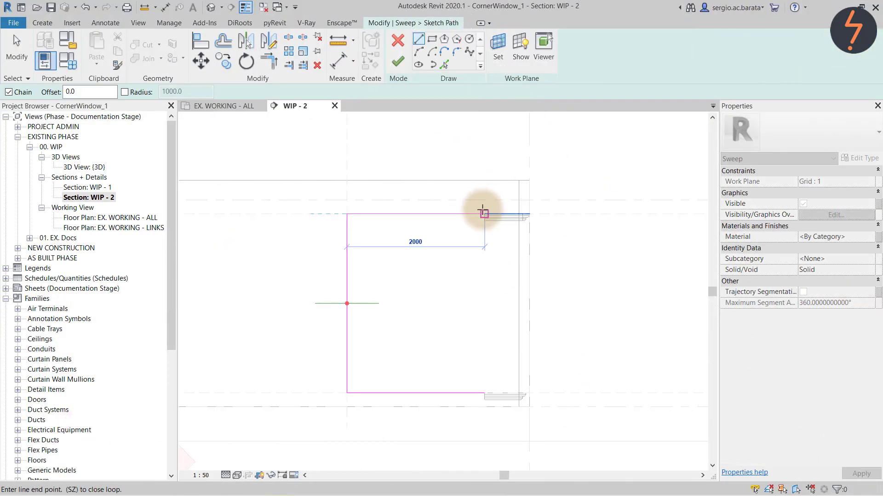
pyautogui.click(484, 214)
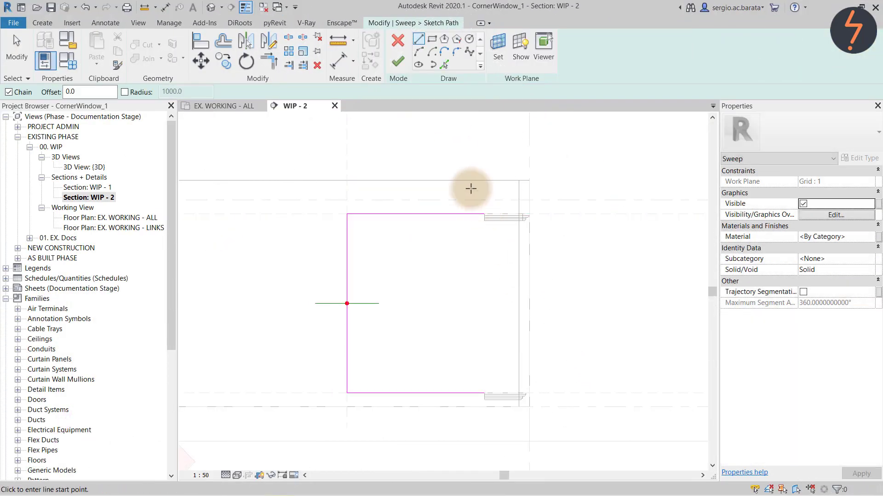
# Finish the path, assign the CRN profile, complete the sweep, and return to the plan.
pyautogui.click(398, 59)
pyautogui.click(560, 51)
pyautogui.click(602, 50)
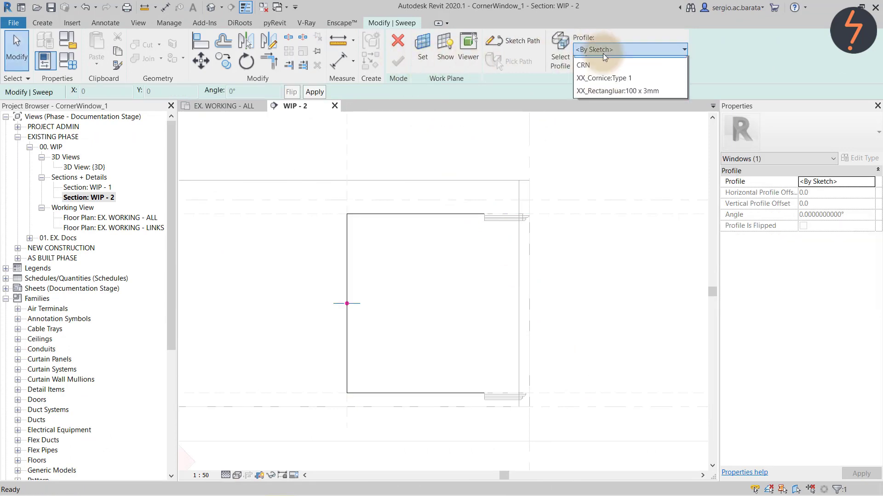
pyautogui.click(609, 75)
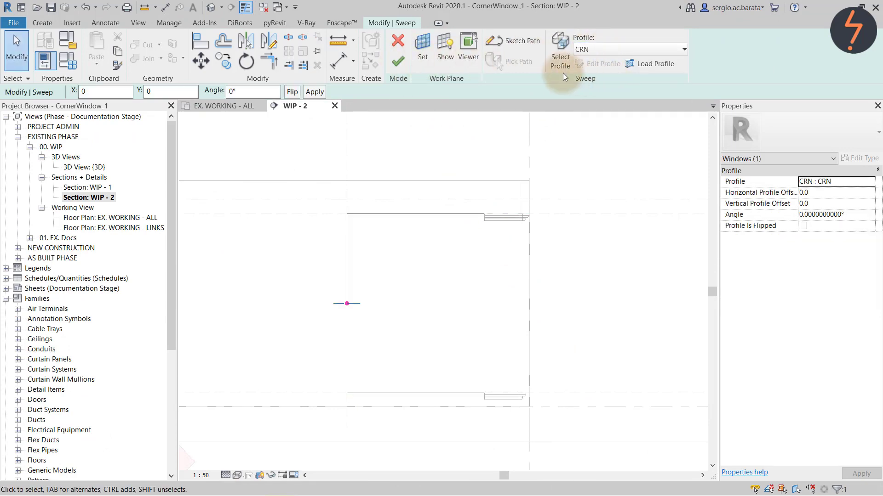
pyautogui.click(404, 66)
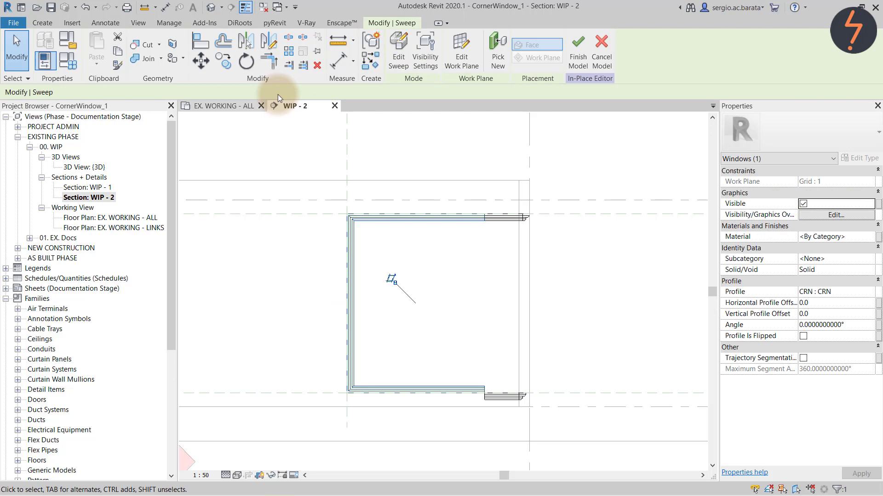
pyautogui.click(231, 106)
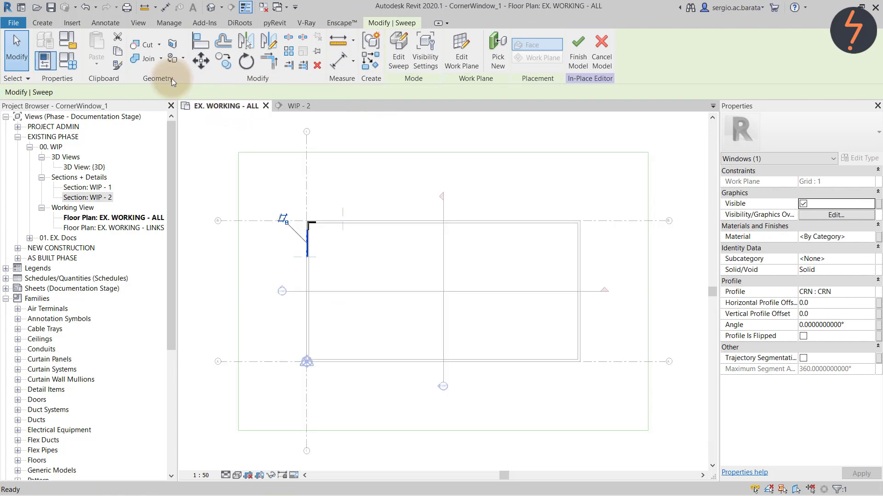
# Start a new sweep with Grid : B as its work plane.
pyautogui.click(43, 22)
pyautogui.click(162, 46)
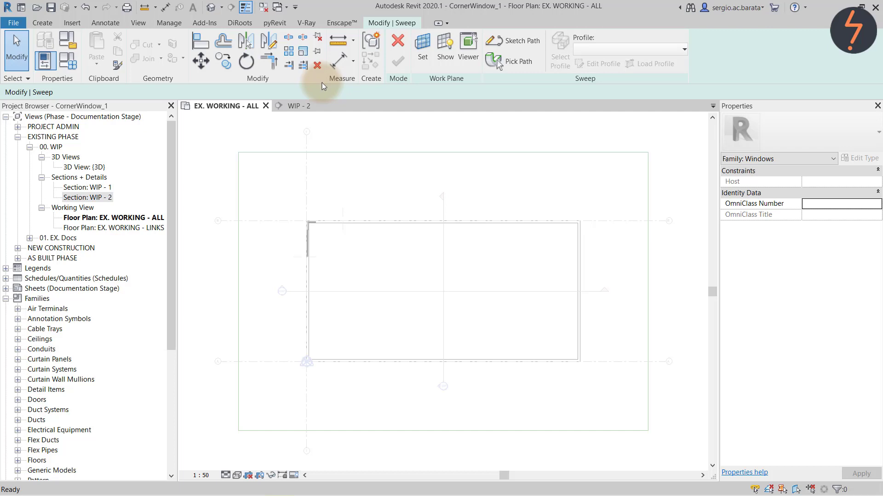
pyautogui.click(424, 56)
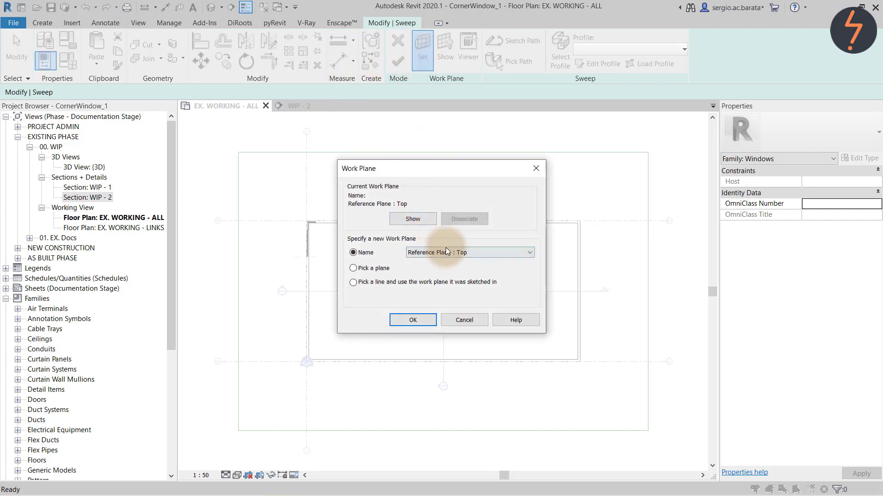
pyautogui.click(463, 253)
pyautogui.click(460, 277)
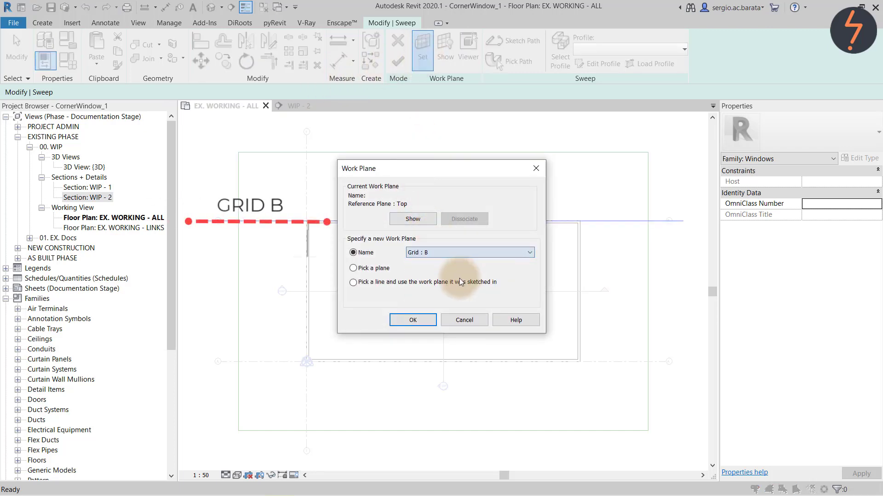
pyautogui.click(425, 319)
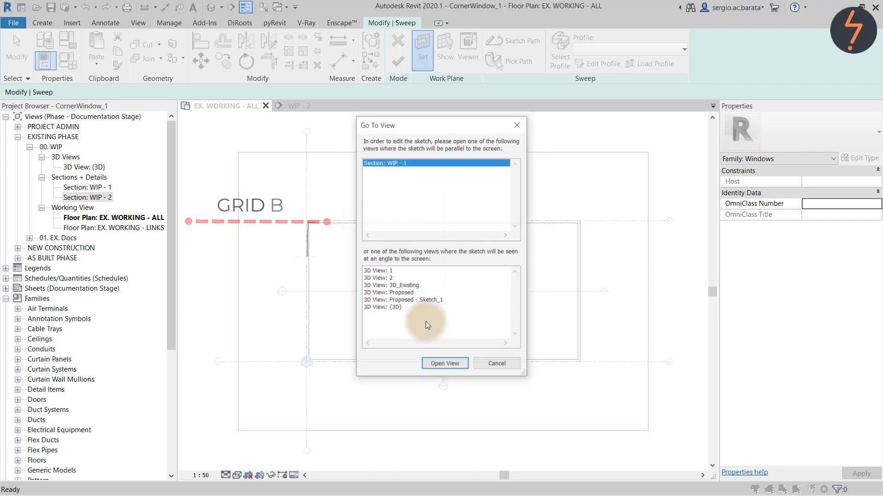
# In section WIP - 1, zoom to the opening's left side and sketch the sweep path.
pyautogui.click(435, 363)
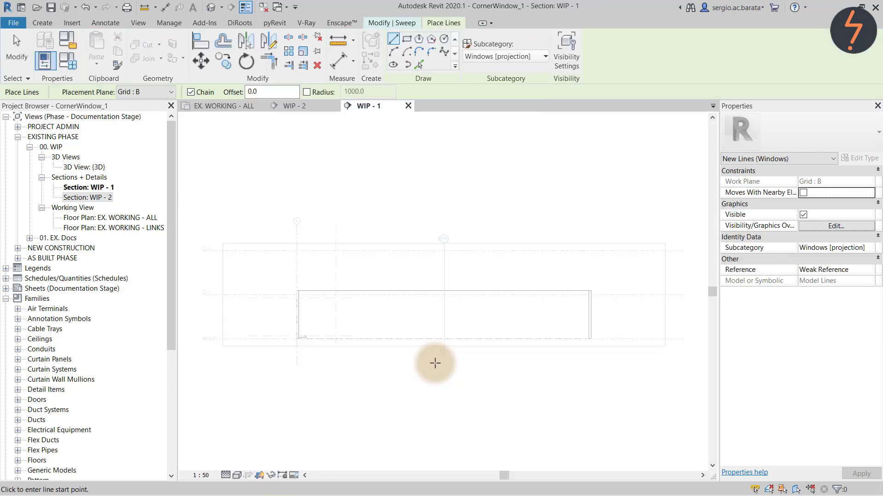
pyautogui.rightClick(276, 274)
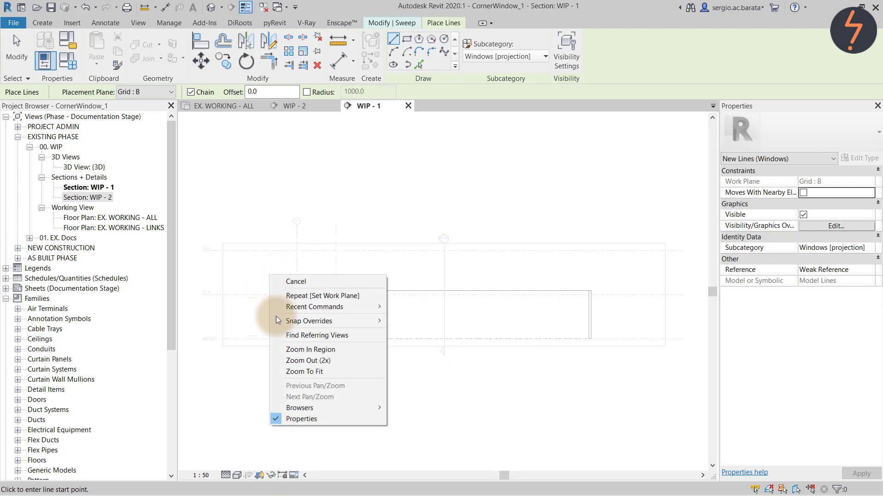
pyautogui.click(285, 349)
pyautogui.moveTo(275, 272); pyautogui.dragTo(355, 360)
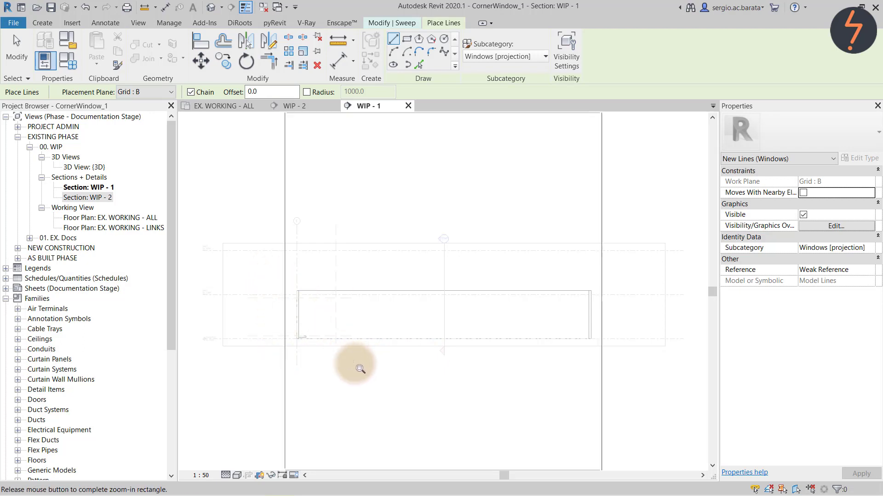
pyautogui.click(407, 23)
pyautogui.click(522, 39)
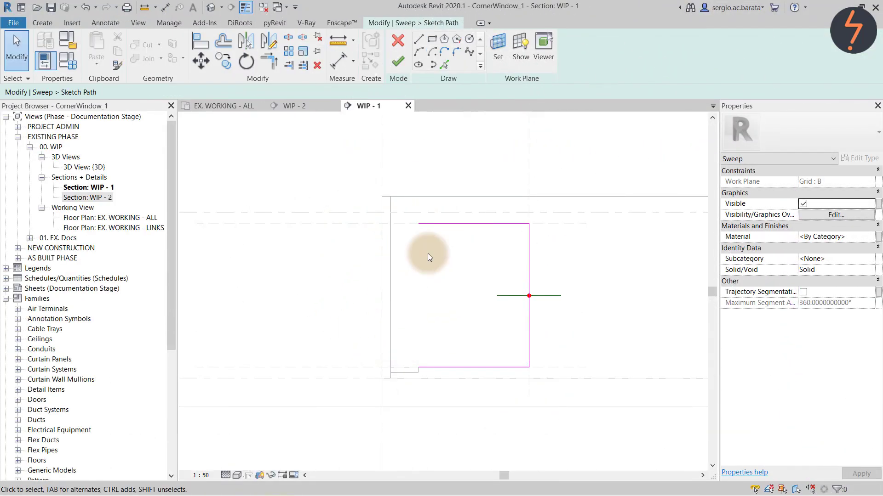
# Finish the path, assign the CRN profile, complete the sweep, and open the {3D} view.
pyautogui.click(397, 61)
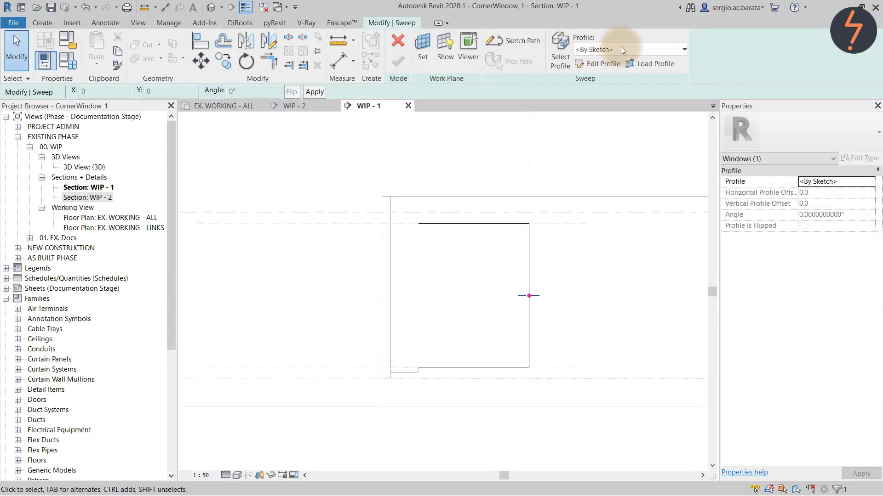
pyautogui.click(621, 50)
pyautogui.click(623, 77)
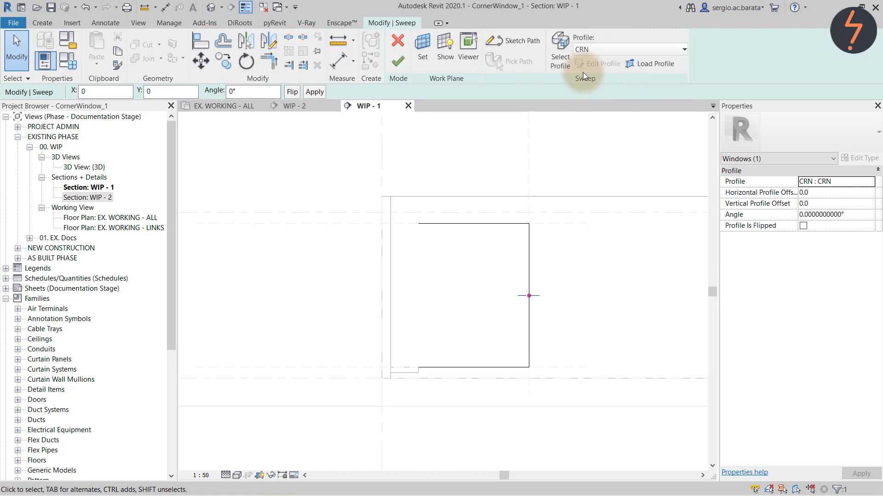
pyautogui.click(398, 61)
pyautogui.doubleClick(100, 167)
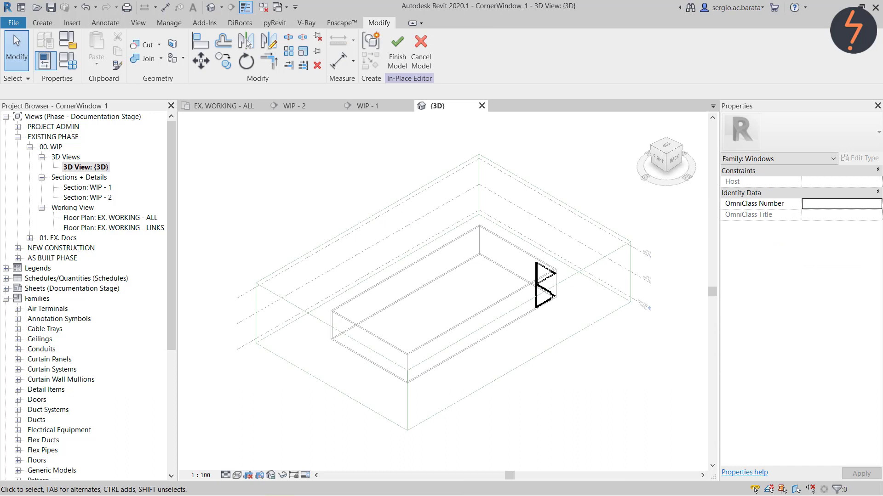
# Reopen the left-wall sweep from the floor plan and rotate its CRN profile 180°.
pyautogui.click(224, 105)
pyautogui.scroll(4, 322, 251)
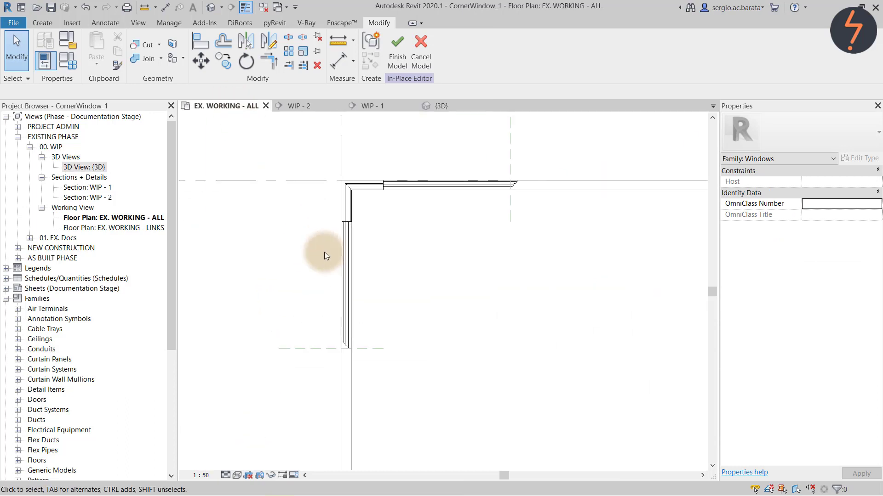
pyautogui.scroll(2, 324, 252)
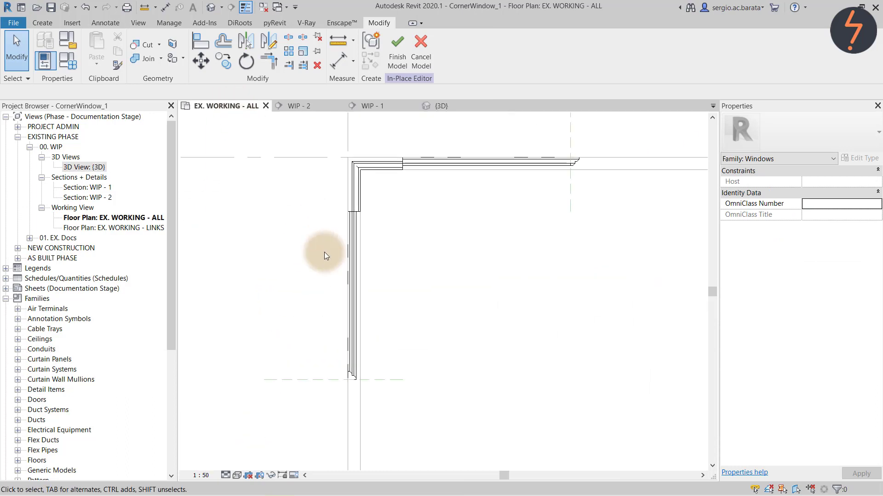
pyautogui.click(349, 257)
pyautogui.click(402, 73)
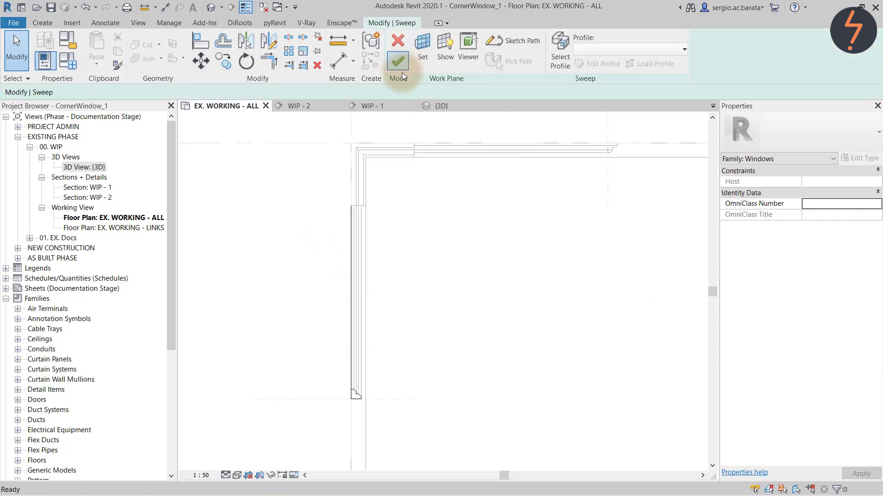
pyautogui.click(368, 398)
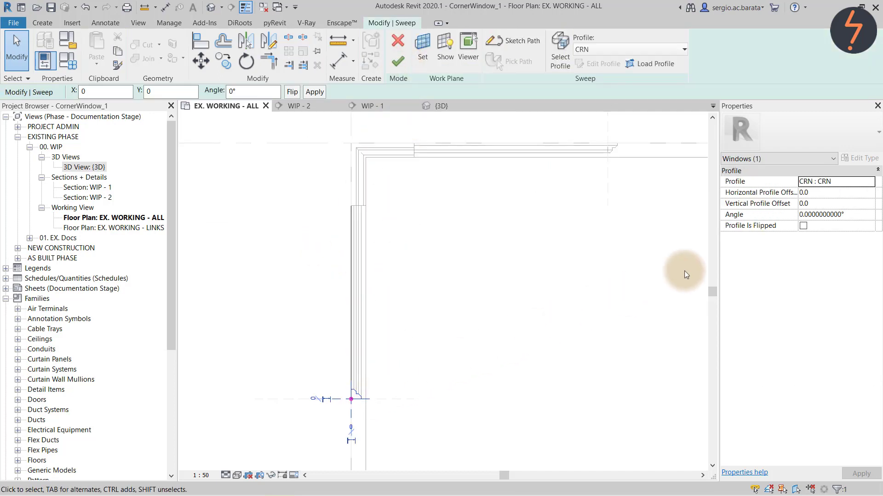
pyautogui.click(826, 215)
pyautogui.moveTo(839, 215); pyautogui.dragTo(778, 213)
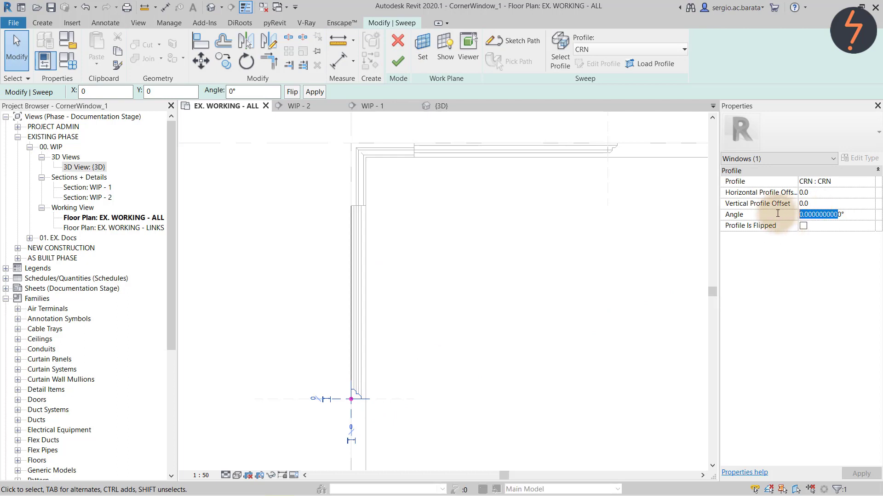
pyautogui.write('18')
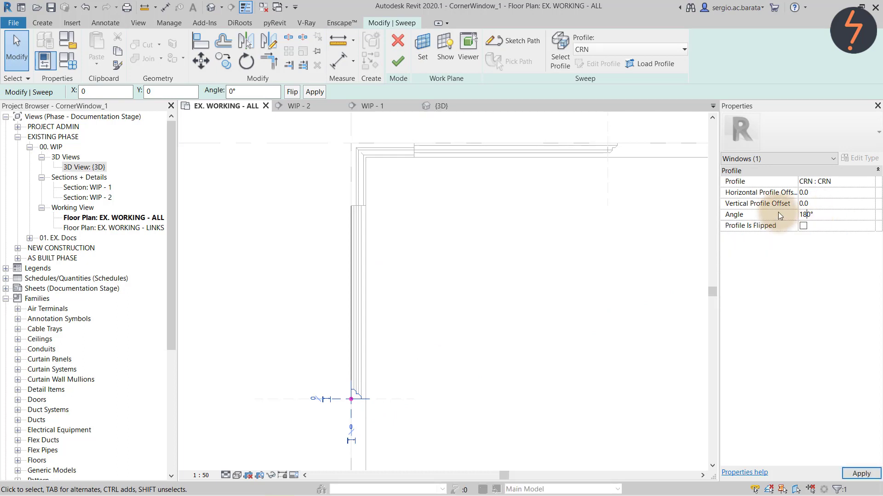
pyautogui.click(803, 226)
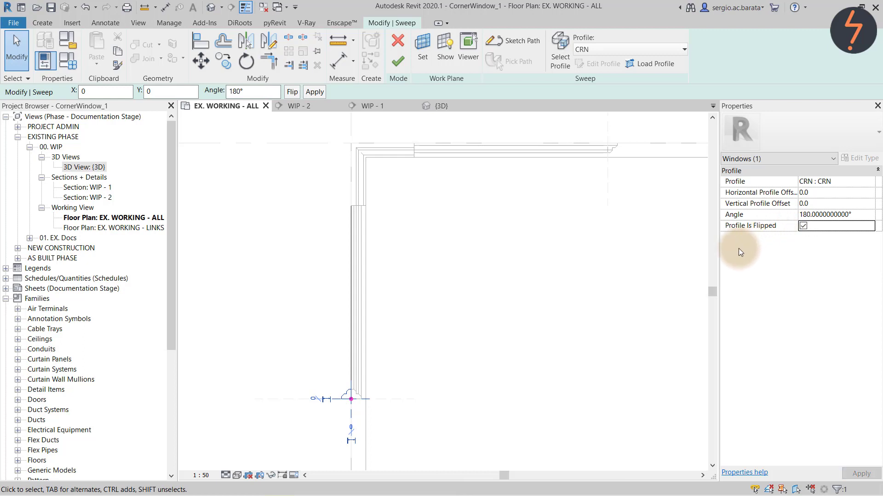
# Set the profile's Vertical Profile Offset to -150 and finish the sweep.
pyautogui.click(822, 204)
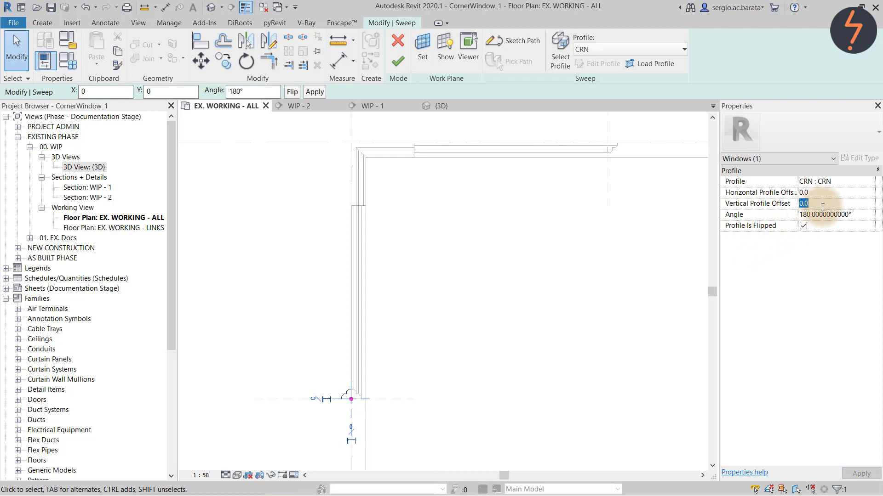
pyautogui.write('-150')
pyautogui.press('Return')
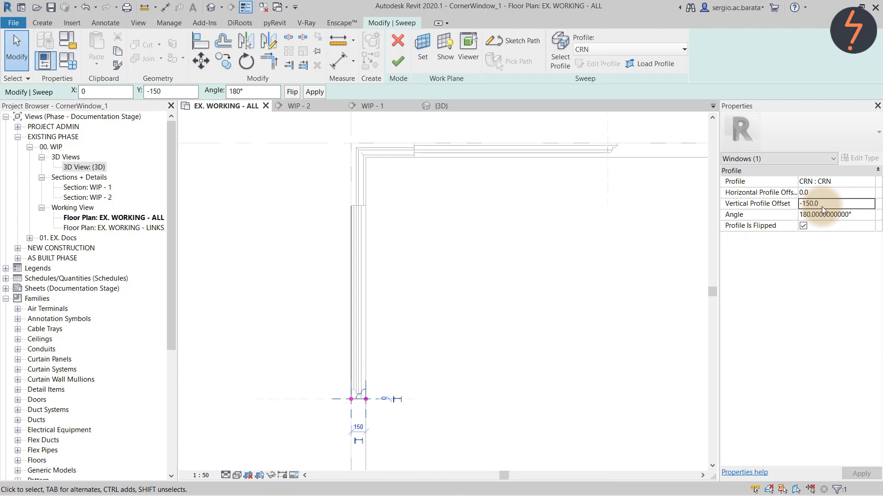
pyautogui.click(402, 65)
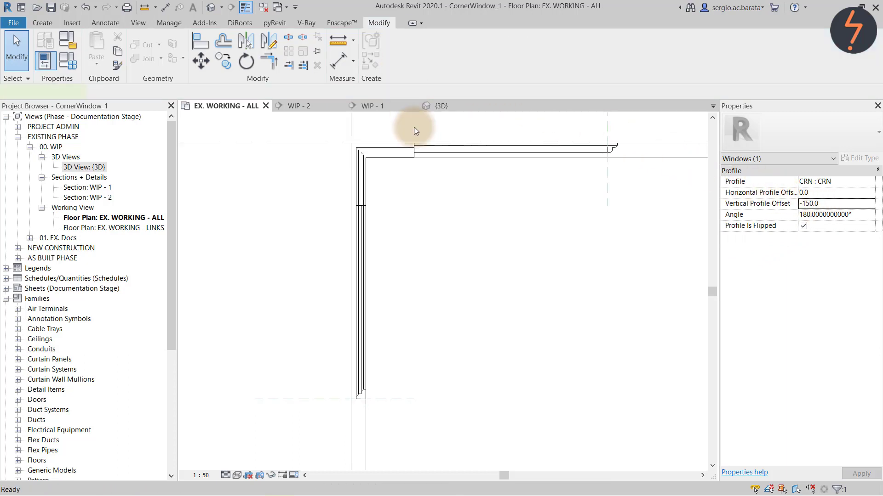
# Rotate the top horizontal sweep's profile by 180°.
pyautogui.click(435, 239)
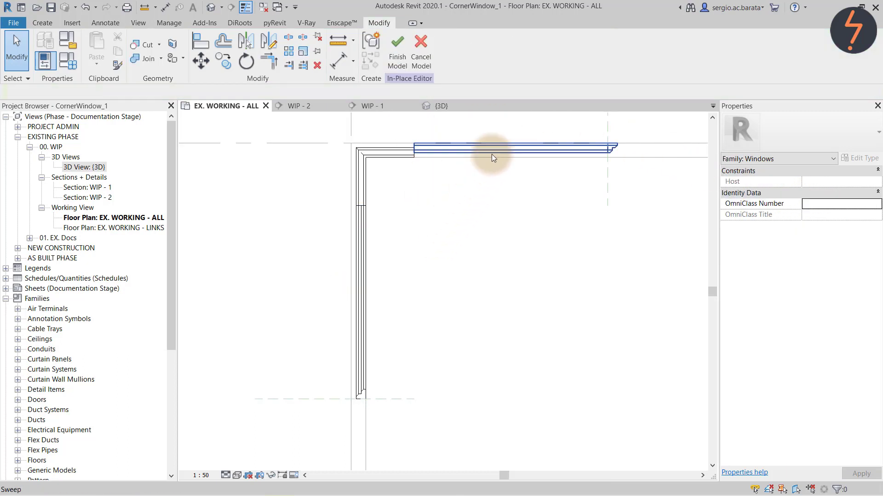
pyautogui.click(478, 141)
pyautogui.click(398, 58)
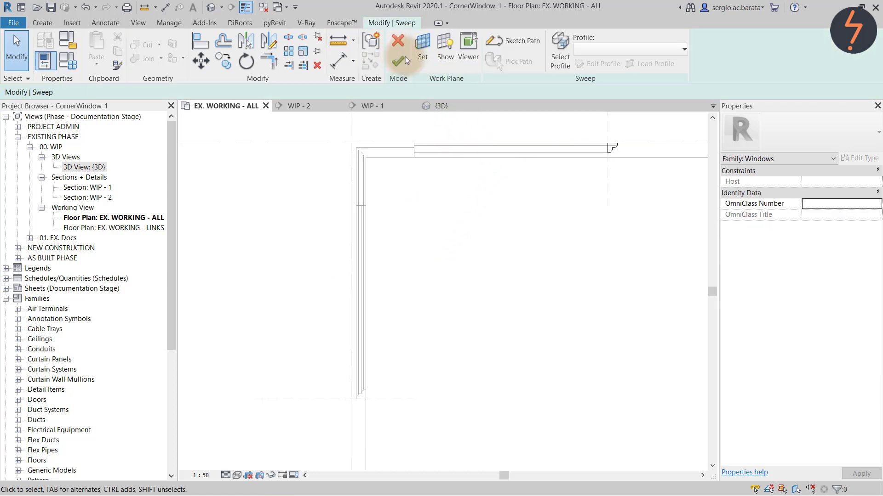
pyautogui.click(619, 149)
pyautogui.click(773, 215)
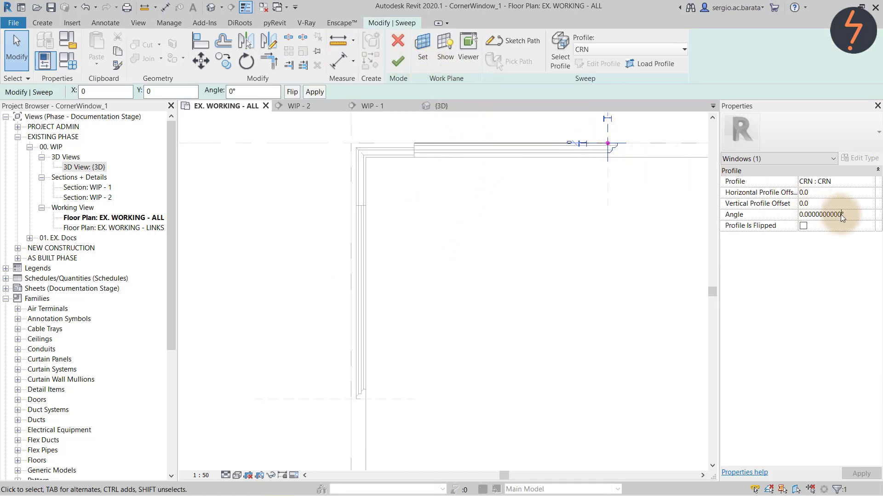
pyautogui.write('180')
pyautogui.press('Return')
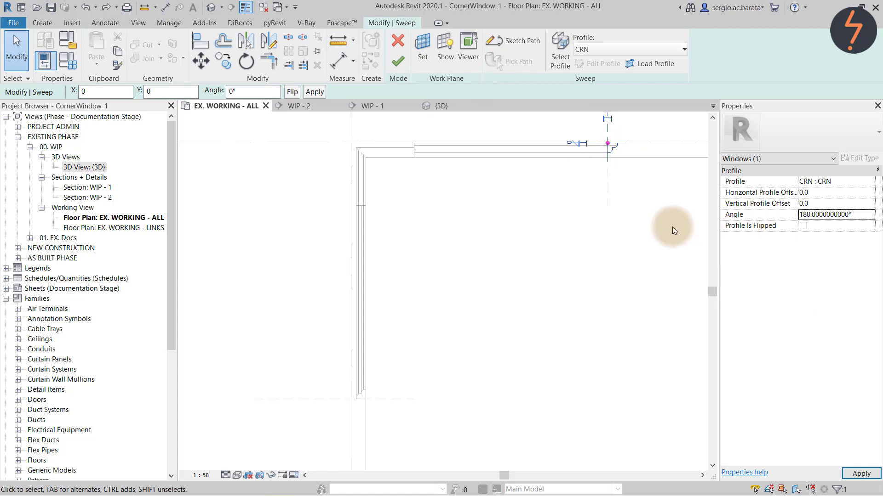
# Offset that profile -150 vertically, then finish both the sweep and the window model.
pyautogui.click(832, 203)
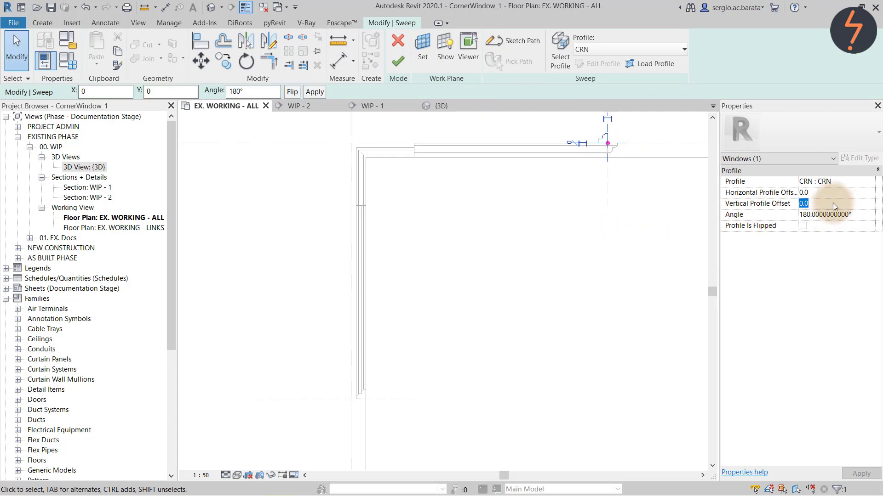
pyautogui.write('-')
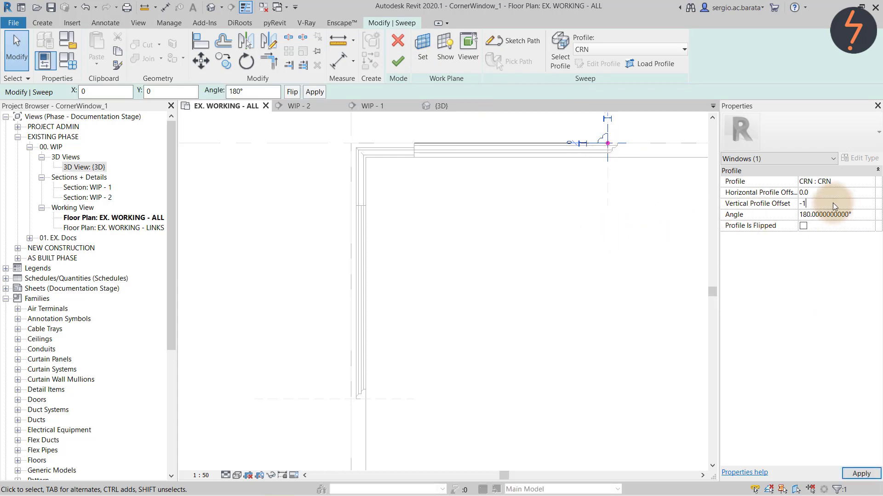
pyautogui.write('150')
pyautogui.press('Return')
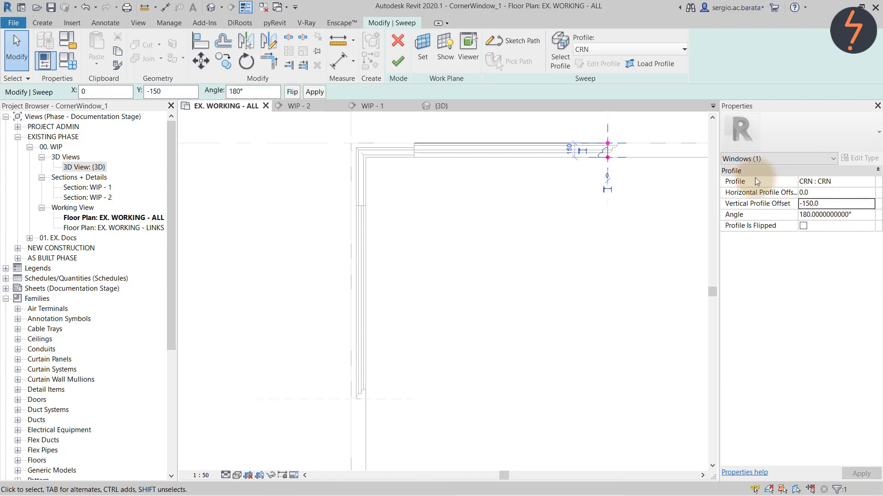
pyautogui.click(400, 64)
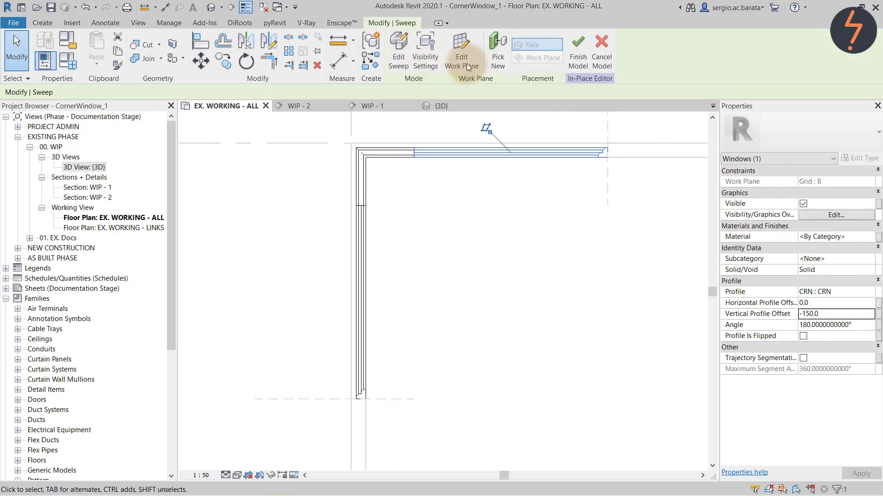
pyautogui.click(578, 61)
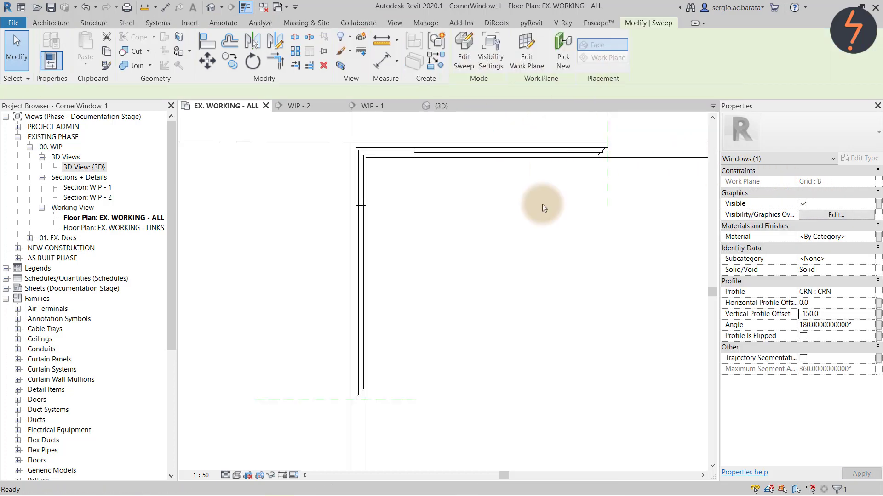
# Switch to the 3D view and zoom into the window at the model corner.
pyautogui.click(445, 106)
pyautogui.rightClick(518, 222)
pyautogui.click(543, 322)
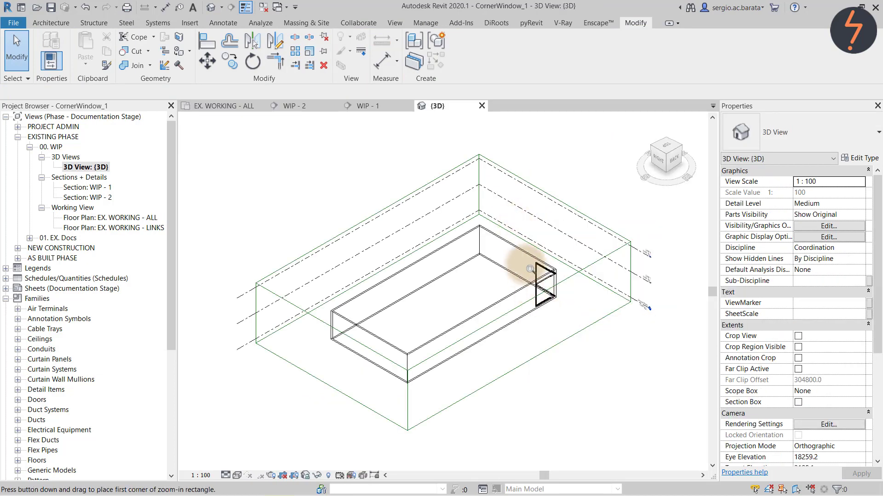
pyautogui.moveTo(519, 239); pyautogui.dragTo(568, 325)
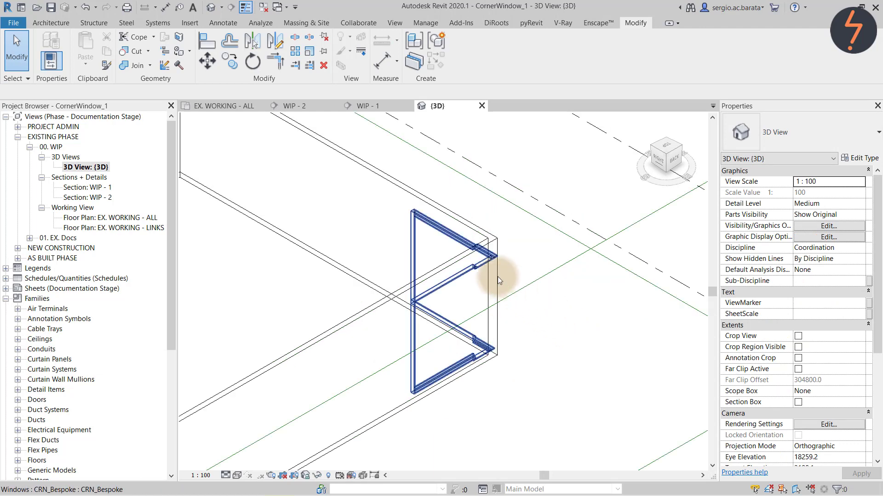
# Reopen the window in place and check the upper sweep's profile offset, leaving it unchanged.
pyautogui.click(482, 266)
pyautogui.click(472, 58)
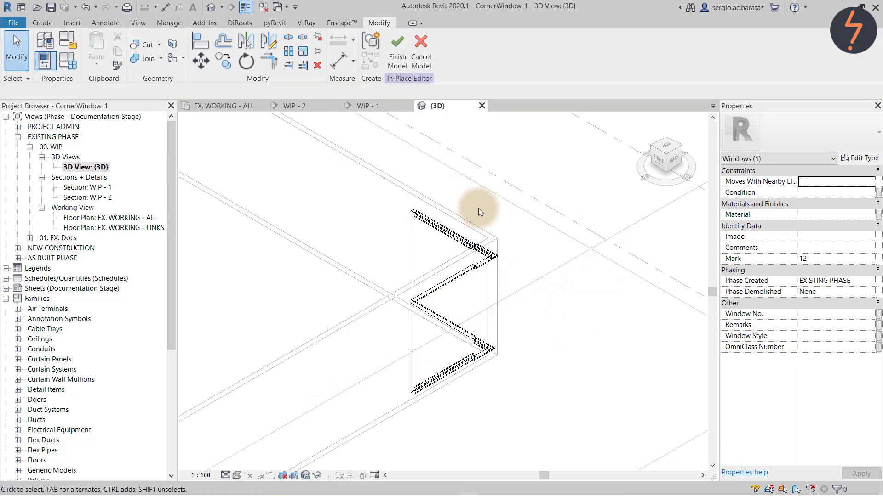
pyautogui.click(483, 266)
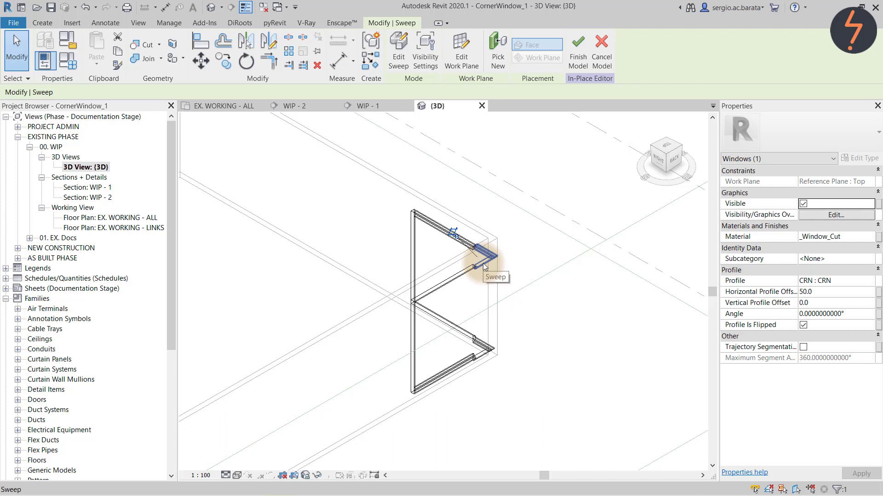
pyautogui.click(398, 57)
pyautogui.click(481, 267)
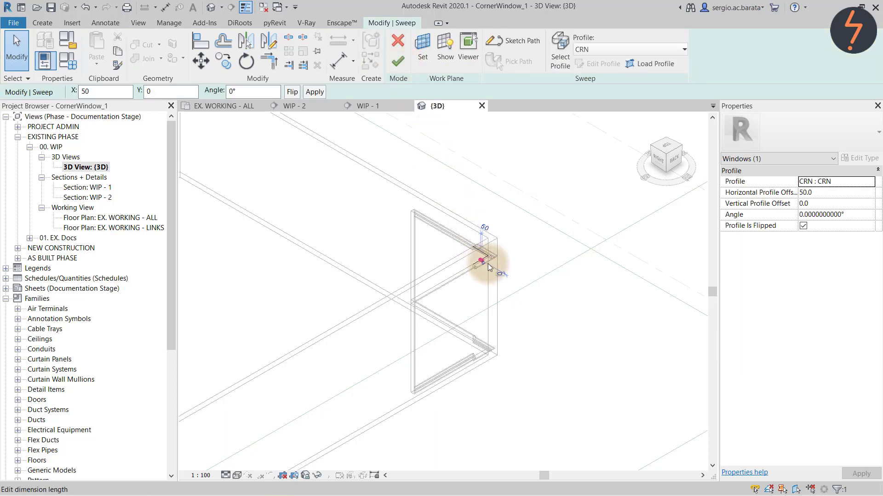
pyautogui.click(819, 195)
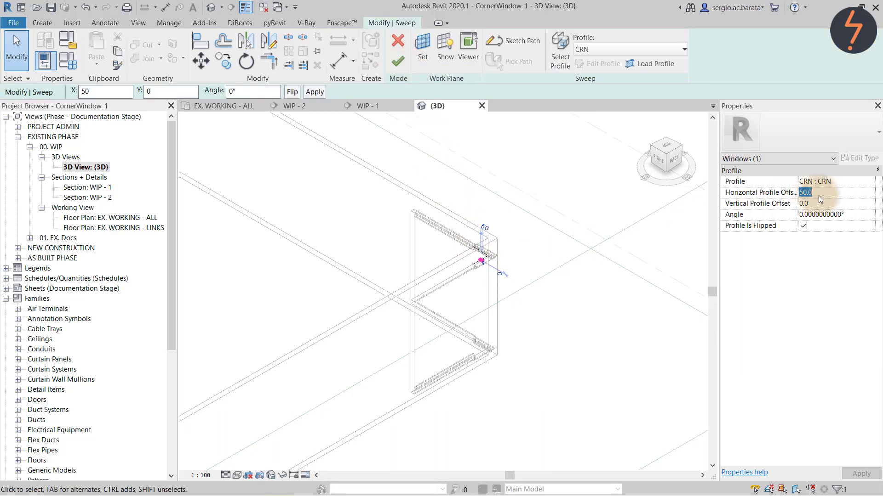
pyautogui.click(644, 358)
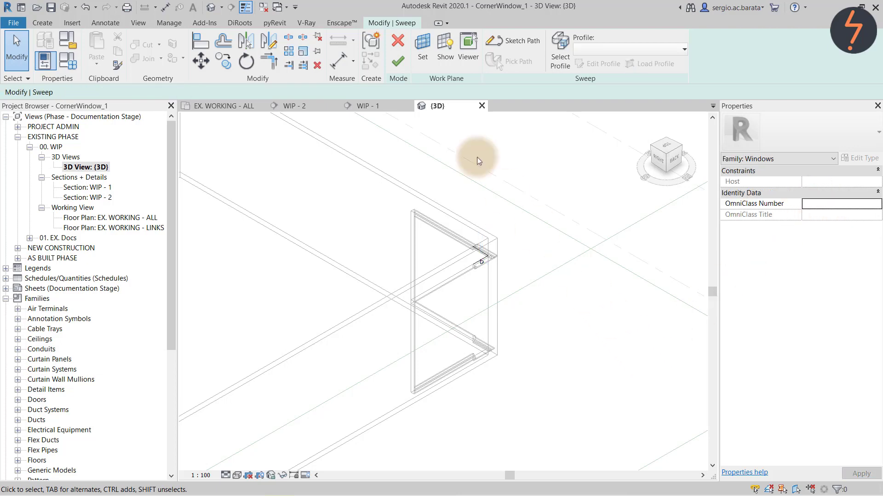
pyautogui.click(398, 63)
# Set the lower sweep's profile angle to 180°, flipping it, and finish the sweep.
pyautogui.click(480, 347)
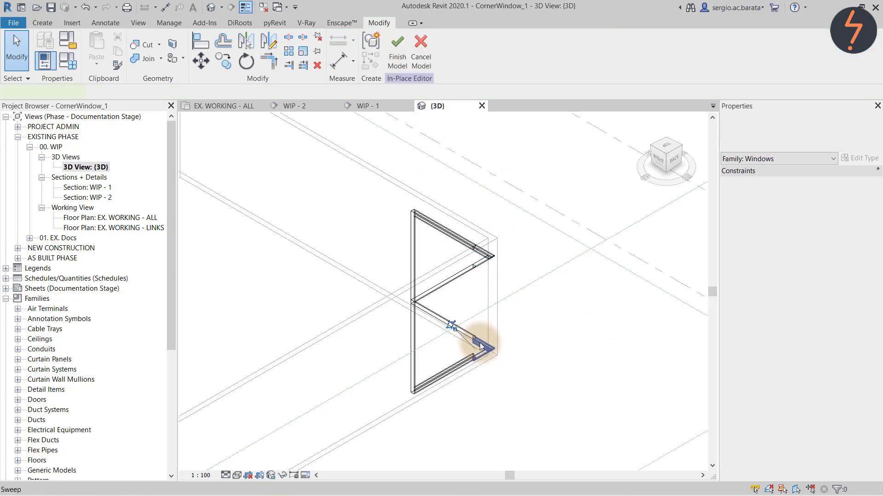
pyautogui.click(403, 51)
pyautogui.click(485, 359)
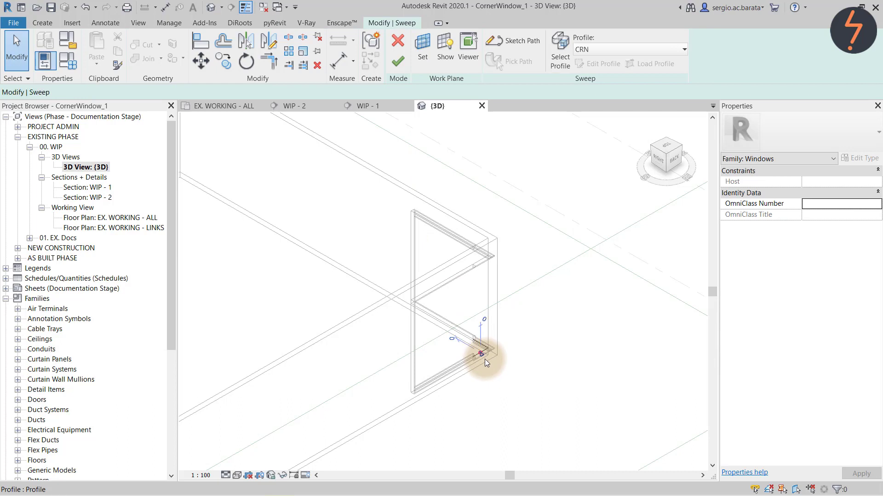
pyautogui.click(829, 214)
pyautogui.click(841, 215)
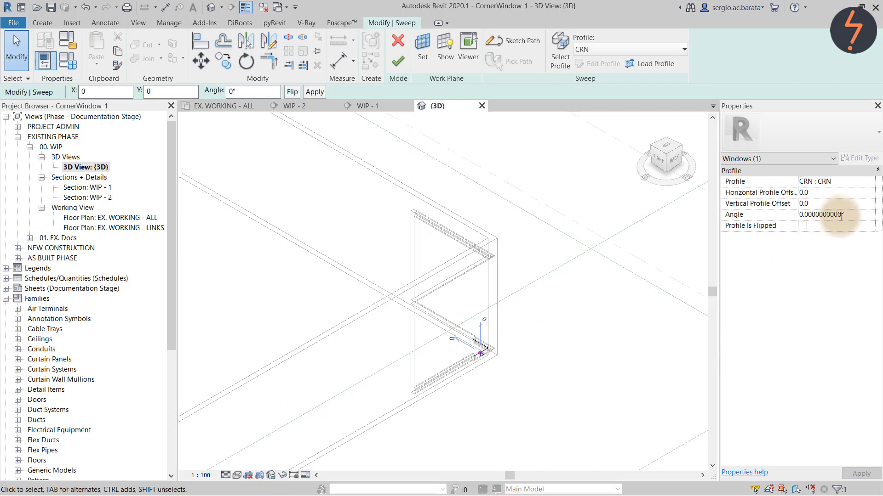
pyautogui.moveTo(841, 215); pyautogui.dragTo(769, 220)
pyautogui.write('180')
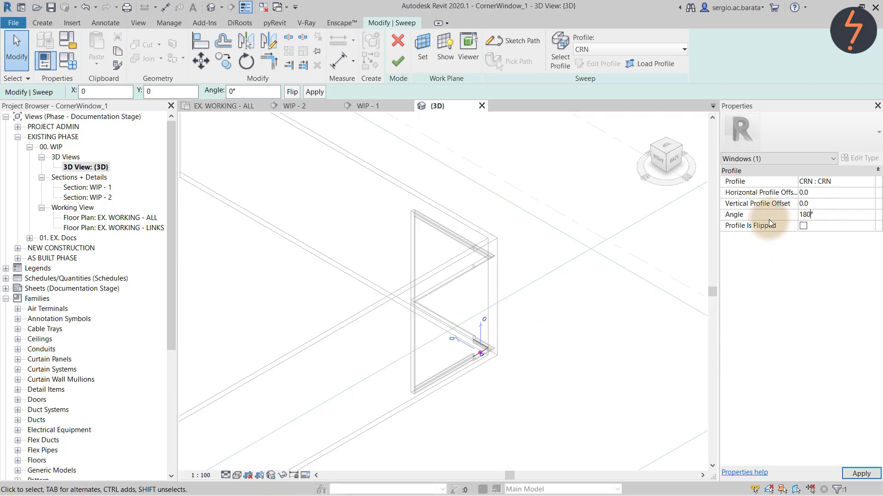
pyautogui.click(802, 225)
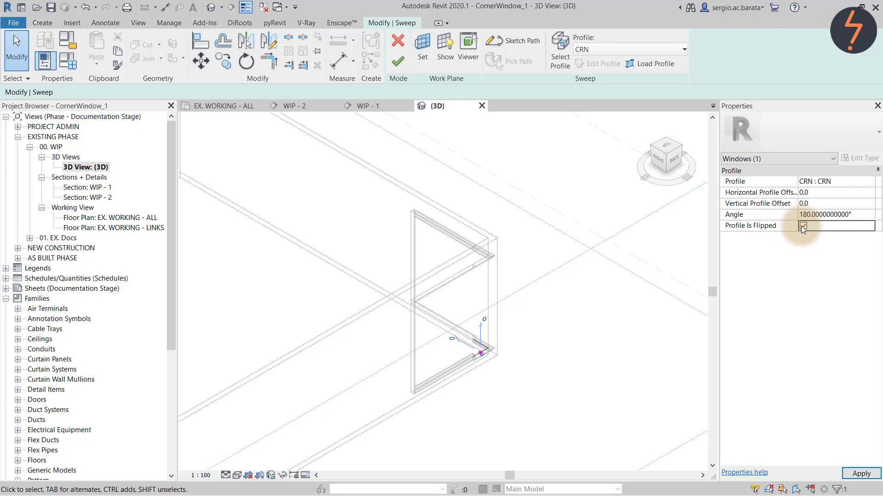
pyautogui.click(650, 336)
pyautogui.click(404, 62)
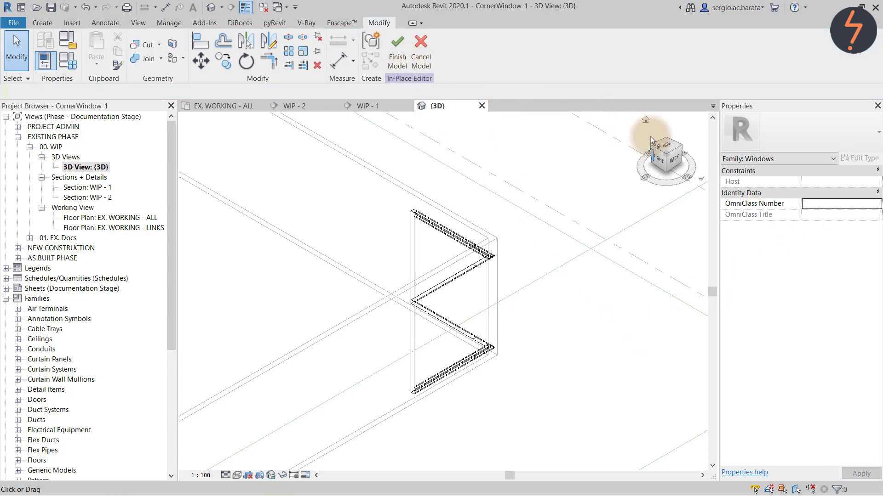
# Return to the corner view and zoom into the corner window.
pyautogui.click(680, 145)
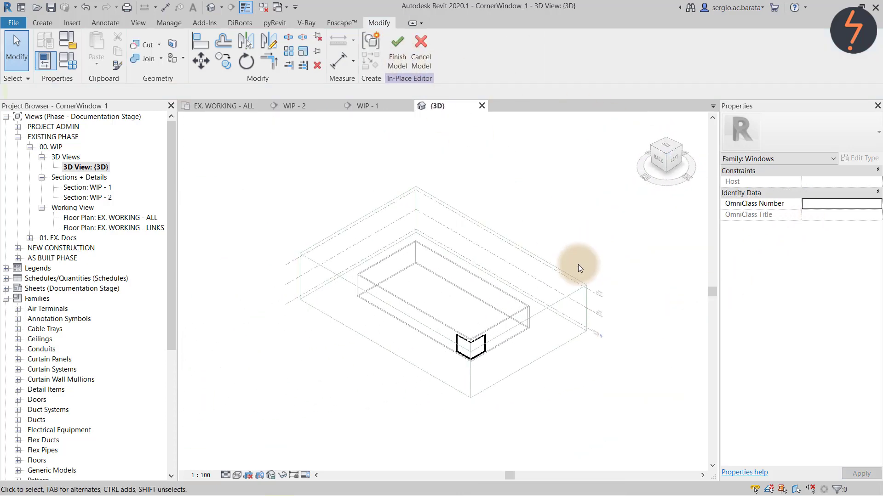
pyautogui.rightClick(431, 302)
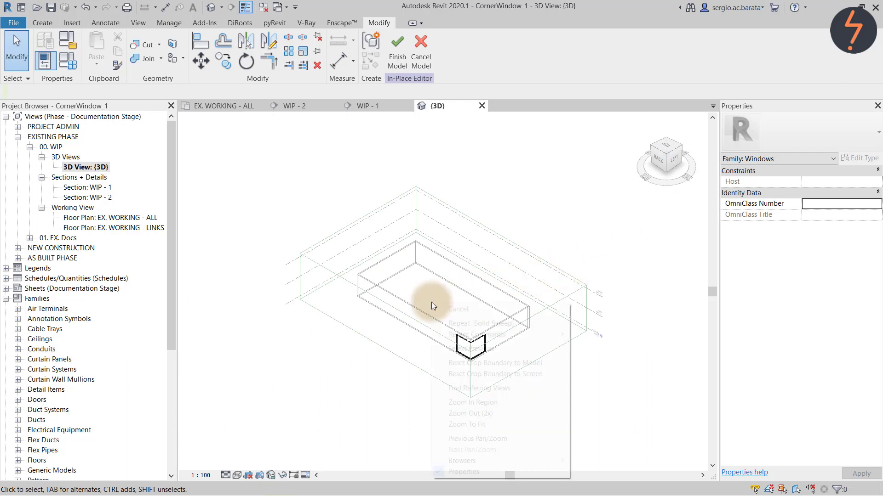
pyautogui.click(460, 402)
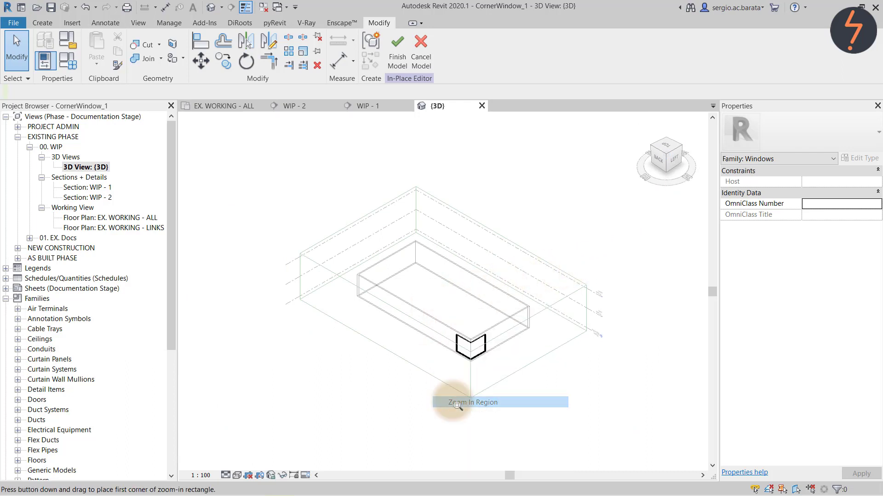
pyautogui.moveTo(442, 312); pyautogui.dragTo(497, 373)
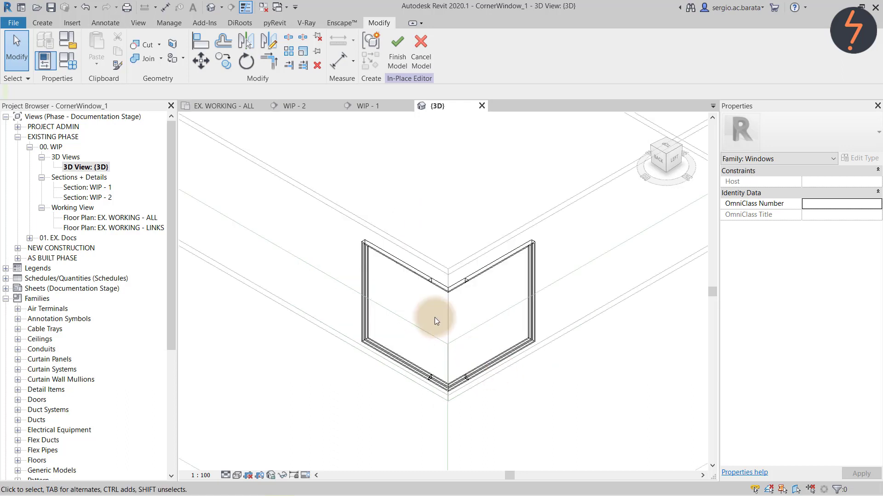
# Join the left frame to the right frame and finish the in-place window model.
pyautogui.click(148, 60)
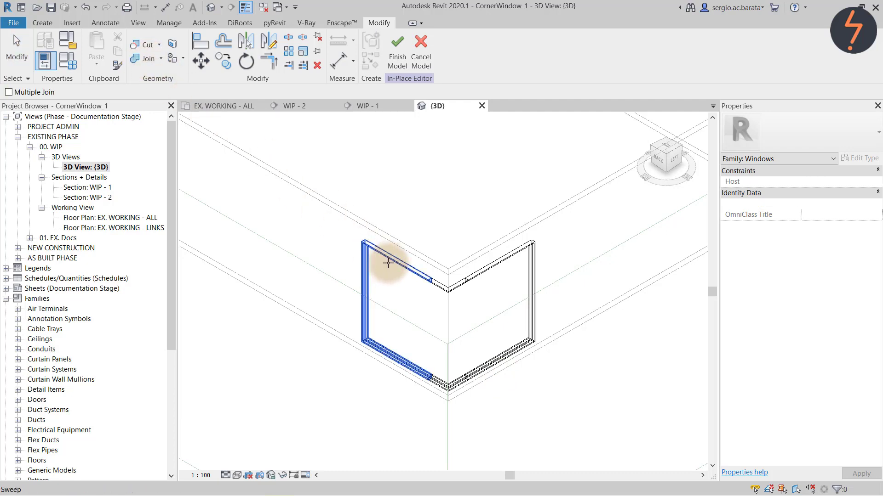
pyautogui.click(431, 287)
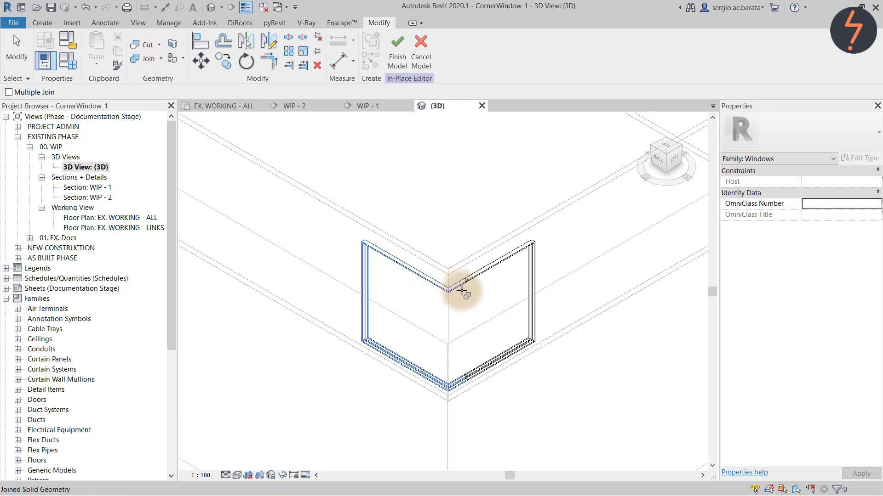
pyautogui.click(483, 275)
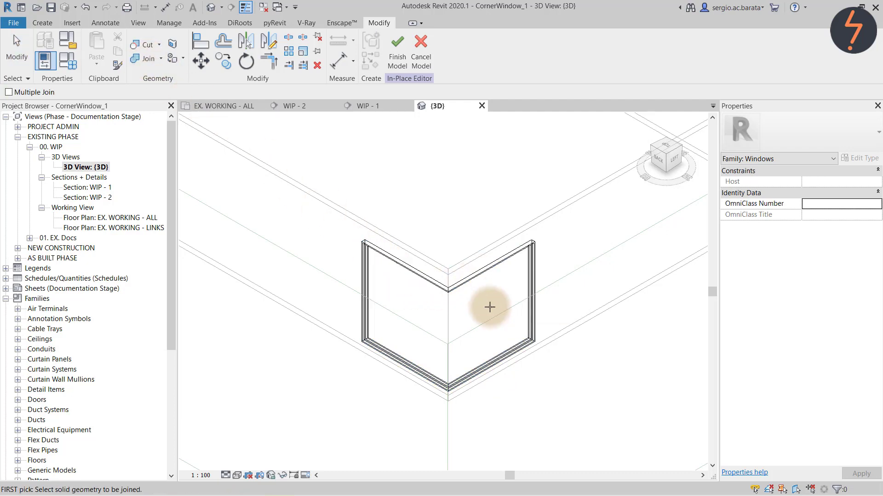
pyautogui.click(398, 59)
pyautogui.click(441, 184)
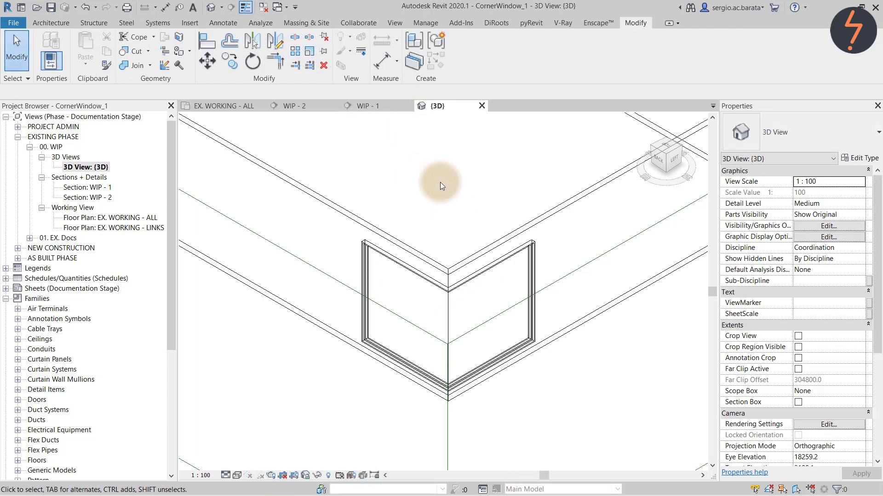
# From the back view, open the long wall's profile sketch zoomed on the window corner.
pyautogui.click(657, 159)
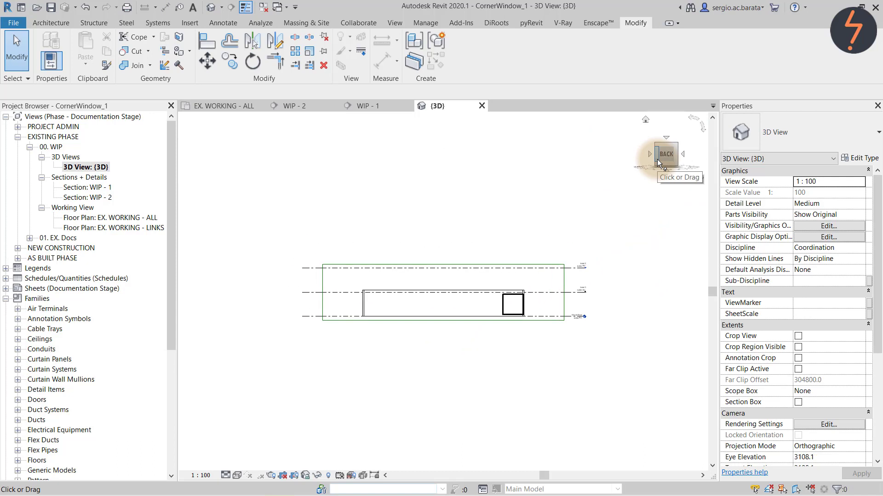
pyautogui.click(479, 289)
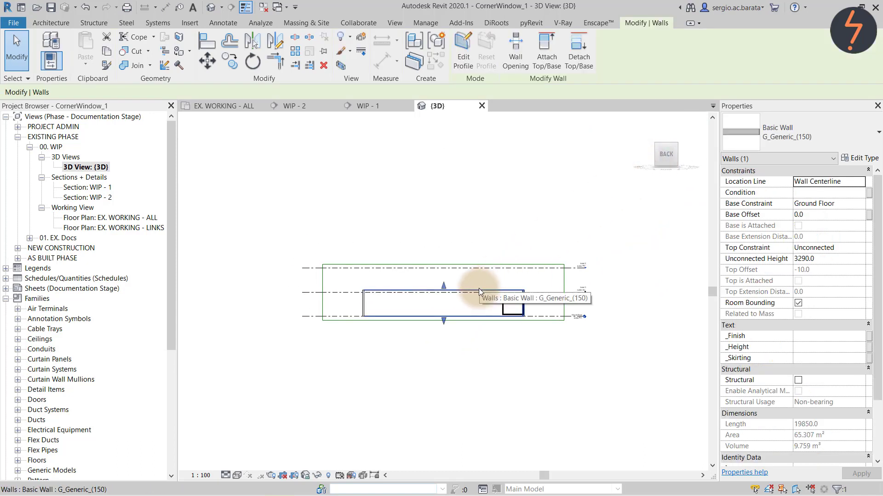
pyautogui.click(463, 50)
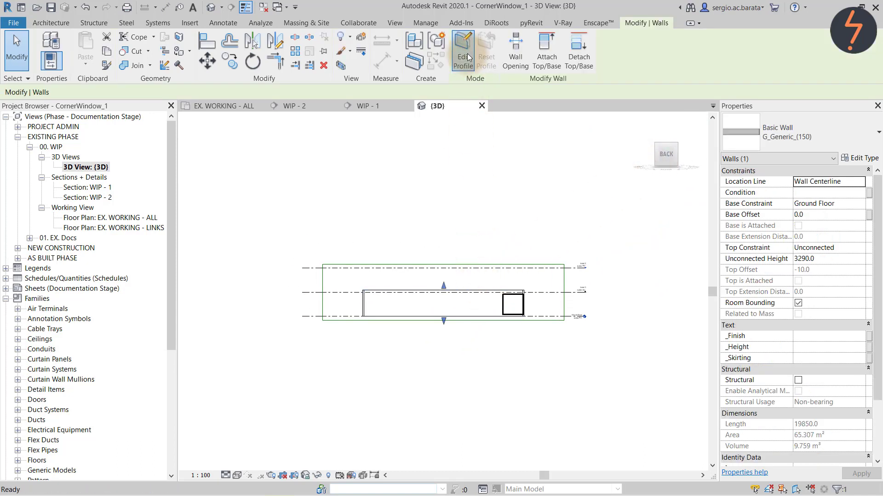
pyautogui.rightClick(482, 233)
pyautogui.click(506, 334)
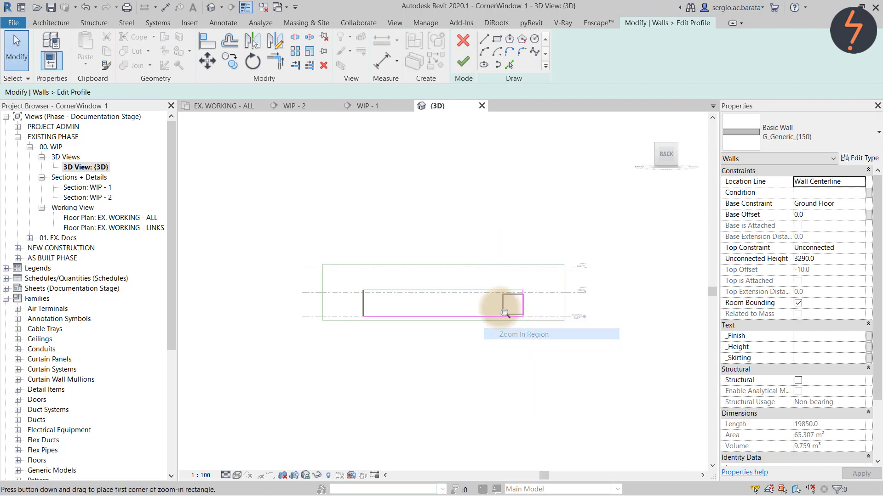
pyautogui.moveTo(491, 284); pyautogui.dragTo(536, 323)
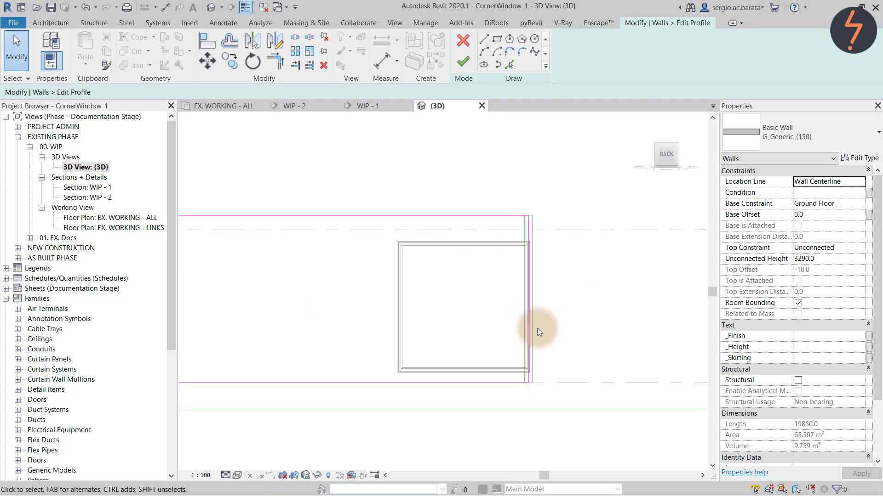
# Trace the frame's top, left and bottom edges, trim the outline with TR, and finish the profile.
pyautogui.click(510, 64)
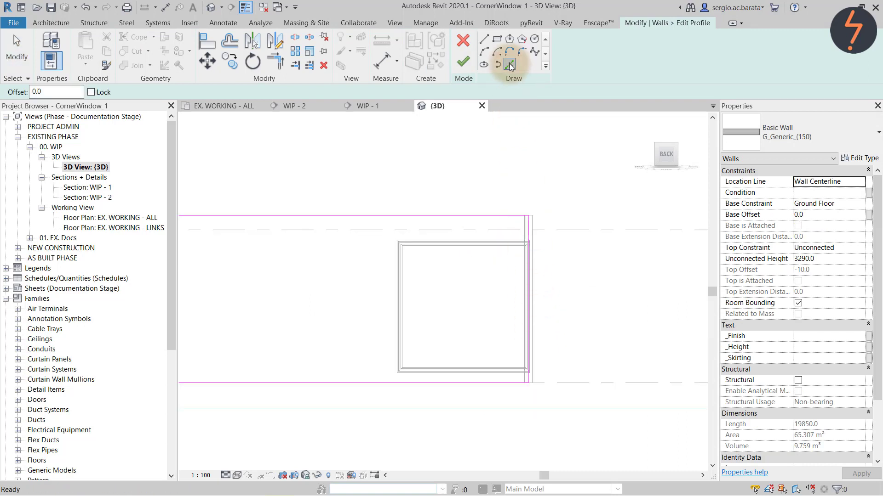
pyautogui.click(434, 238)
pyautogui.click(398, 294)
pyautogui.click(468, 373)
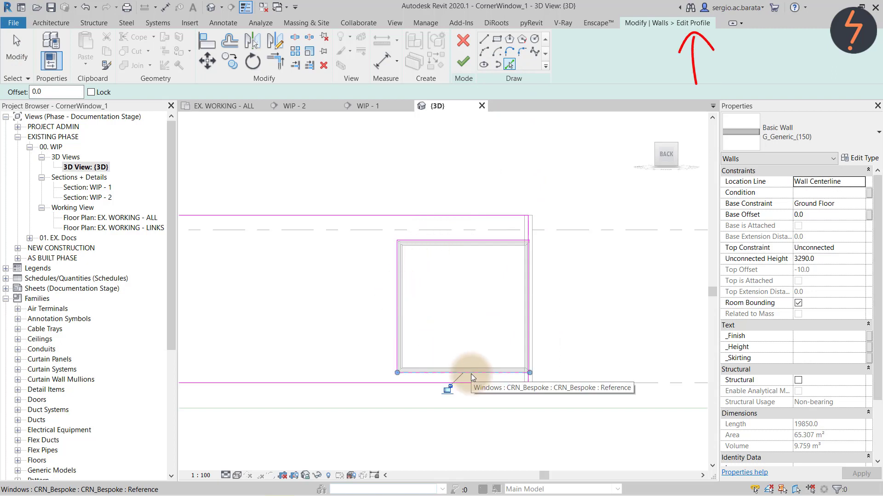
pyautogui.press('s')
pyautogui.press('l')
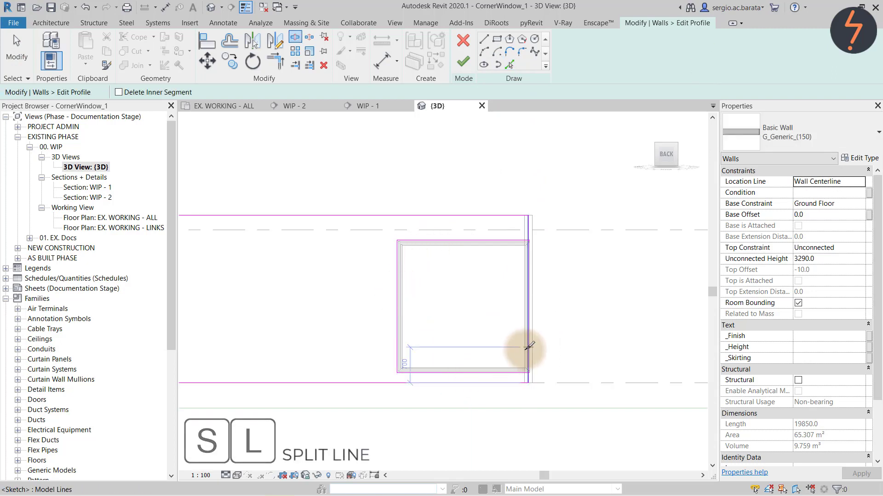
pyautogui.press('t')
pyautogui.press('r')
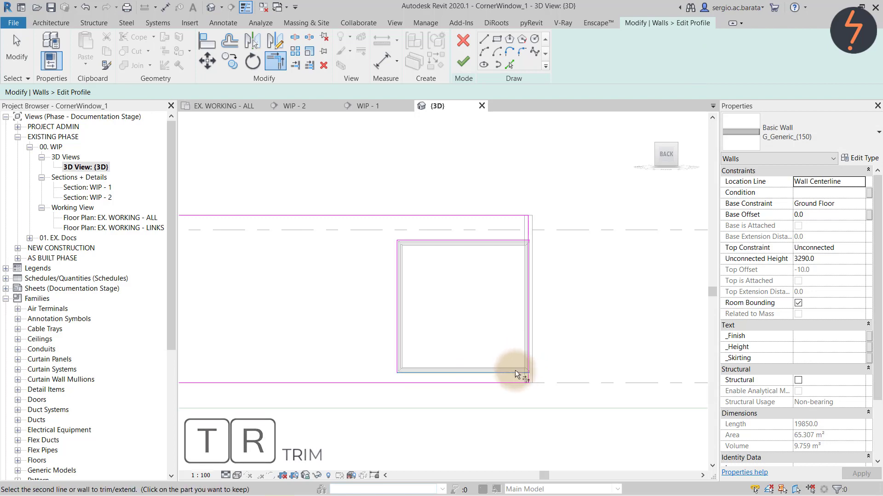
pyautogui.click(525, 229)
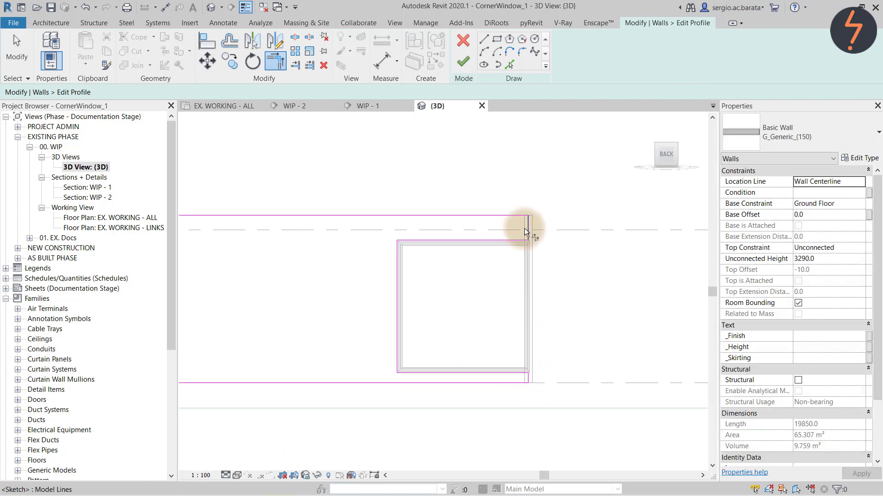
pyautogui.click(463, 62)
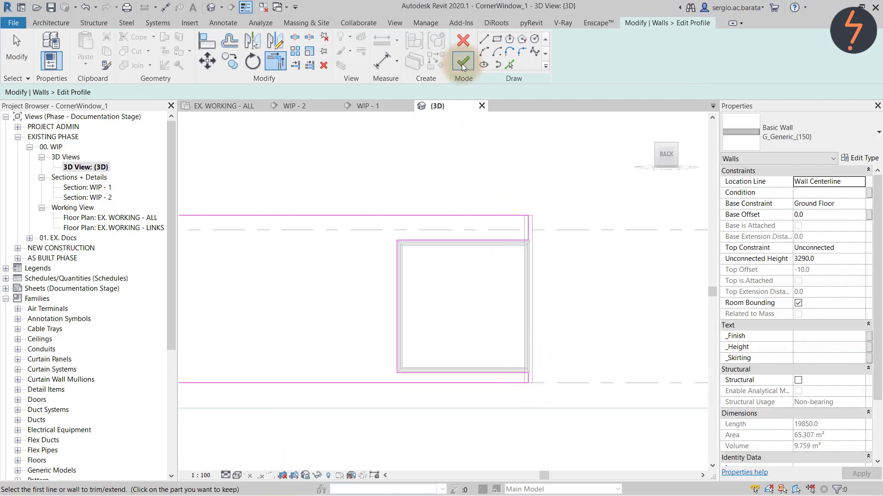
# From the left view, open the short side wall's profile sketch zoomed on the window frame.
pyautogui.click(676, 145)
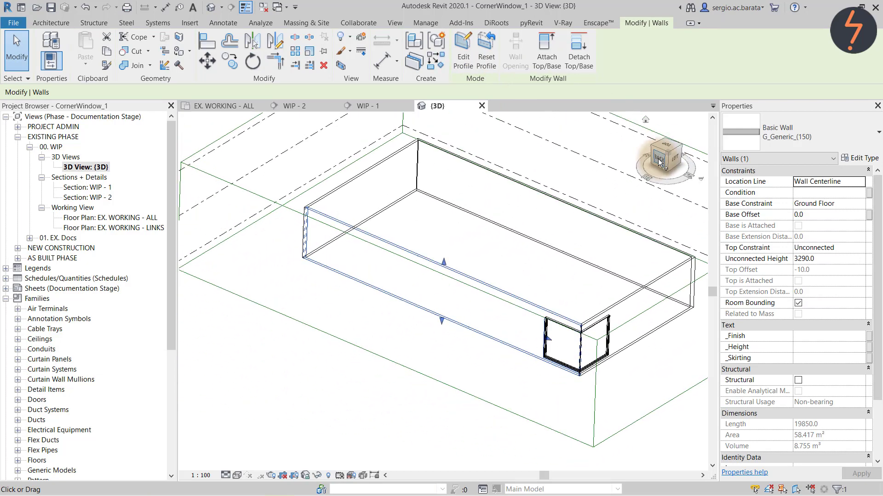
pyautogui.click(659, 161)
pyautogui.click(681, 154)
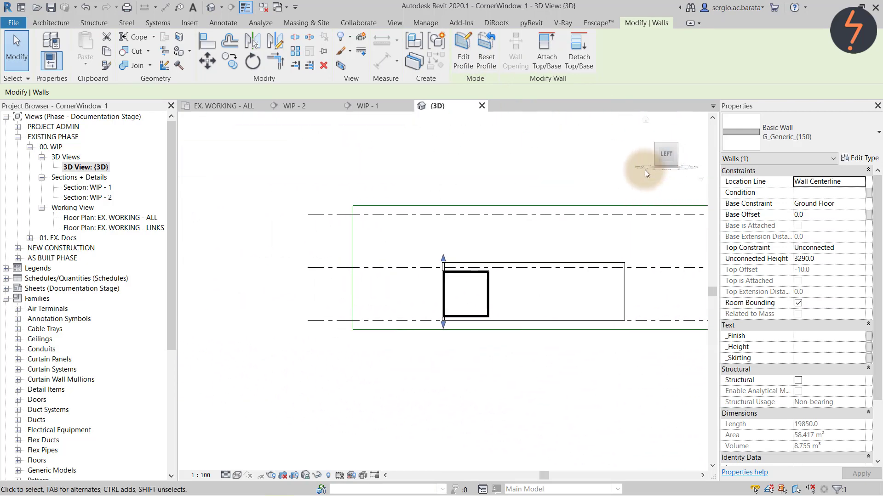
pyautogui.click(536, 260)
pyautogui.click(462, 50)
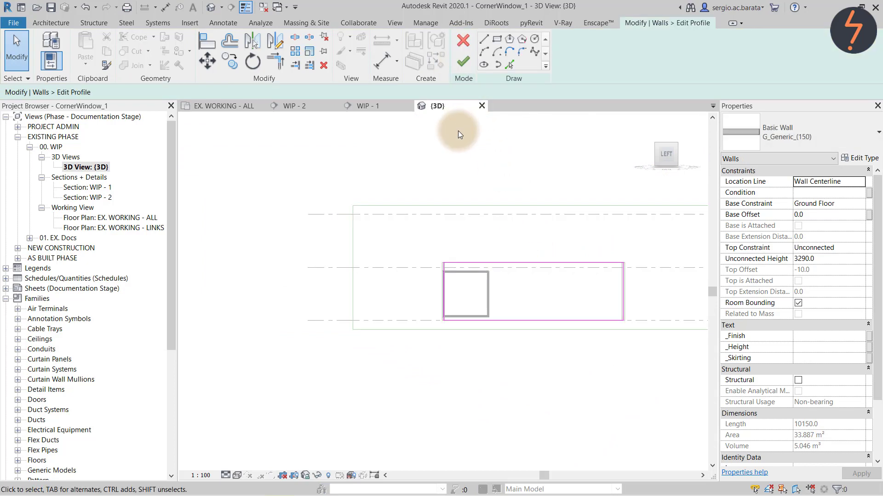
pyautogui.rightClick(412, 238)
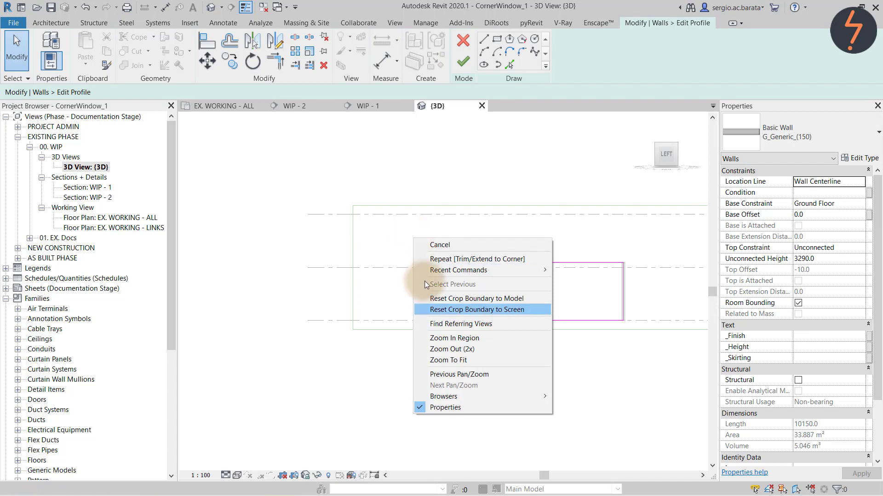
pyautogui.click(455, 338)
pyautogui.moveTo(423, 244); pyautogui.dragTo(510, 342)
# Trace the frame's top, right and bottom edges, trim to the wall line, finish, and open EX. WORKING - ALL.
pyautogui.click(510, 65)
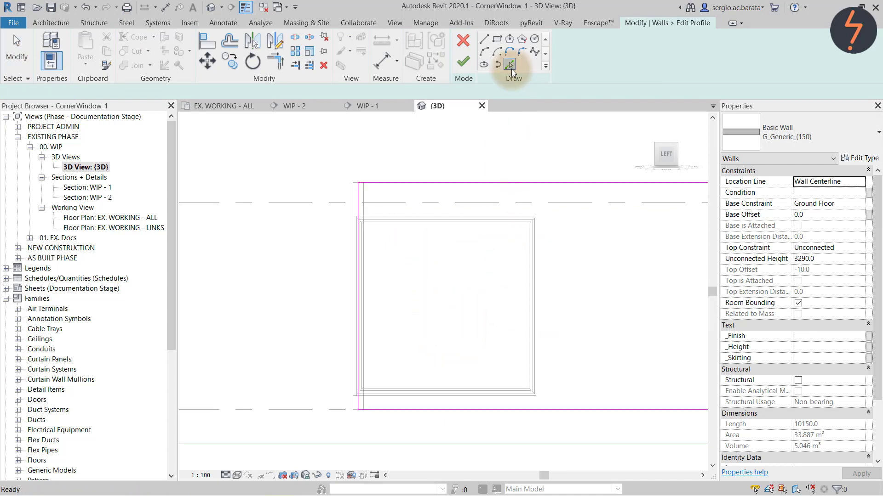
pyautogui.click(514, 212)
pyautogui.click(539, 255)
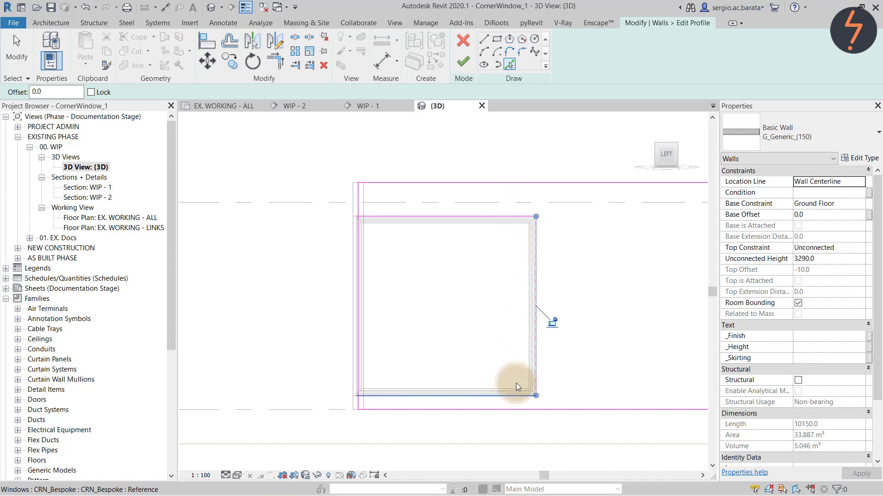
pyautogui.click(516, 383)
pyautogui.press('s')
pyautogui.press('l')
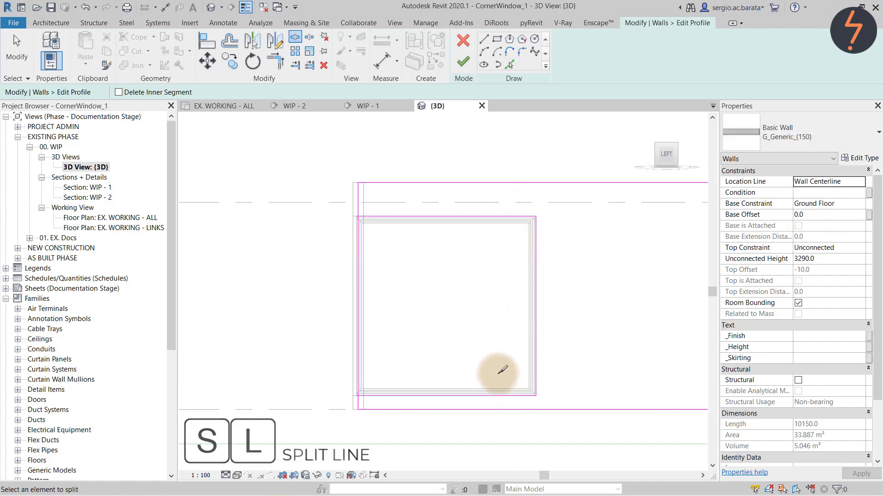
pyautogui.press('t')
pyautogui.press('r')
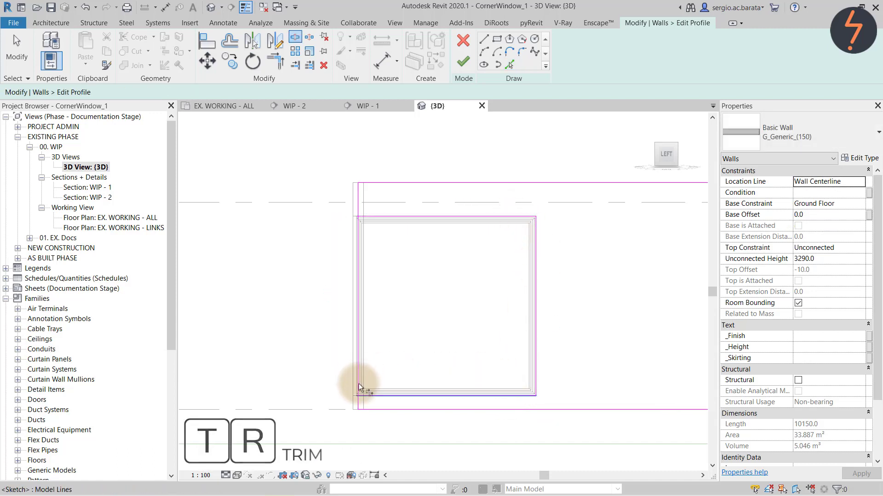
pyautogui.click(371, 398)
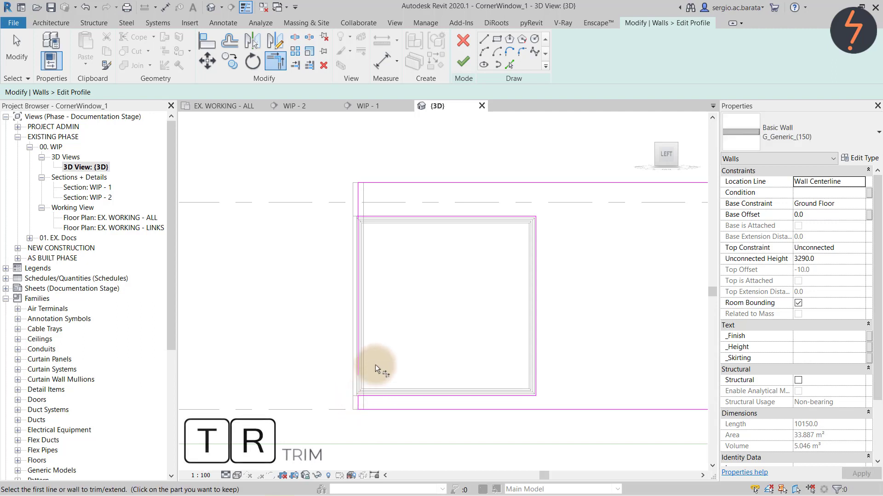
pyautogui.click(390, 218)
pyautogui.click(361, 198)
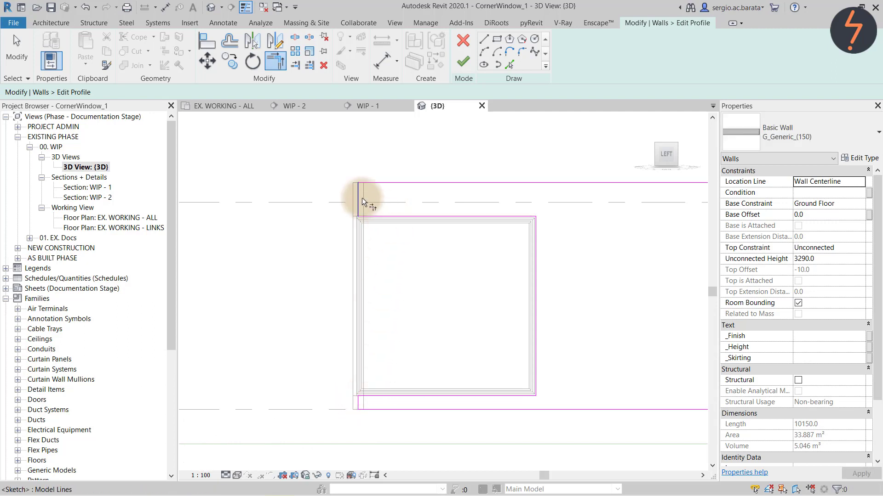
pyautogui.click(463, 61)
pyautogui.click(238, 105)
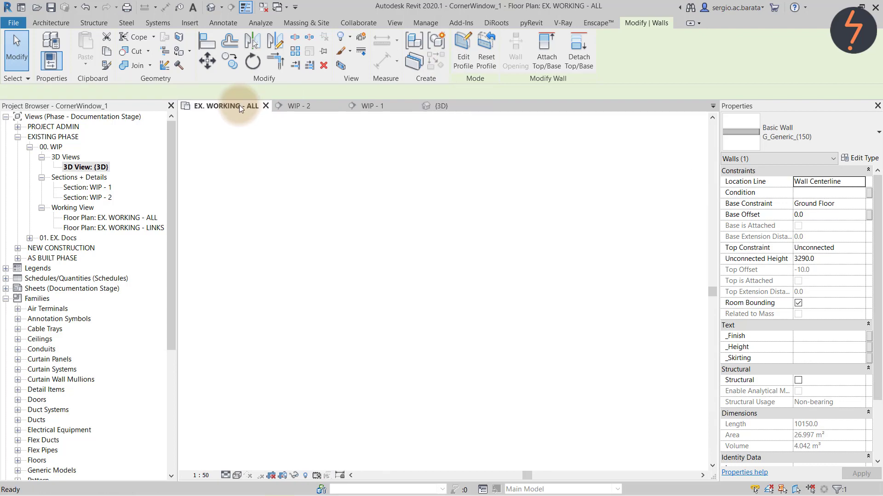
# Show the 3D corner view in Shaded style to check both openings, then return to EX. WORKING - ALL.
pyautogui.click(440, 108)
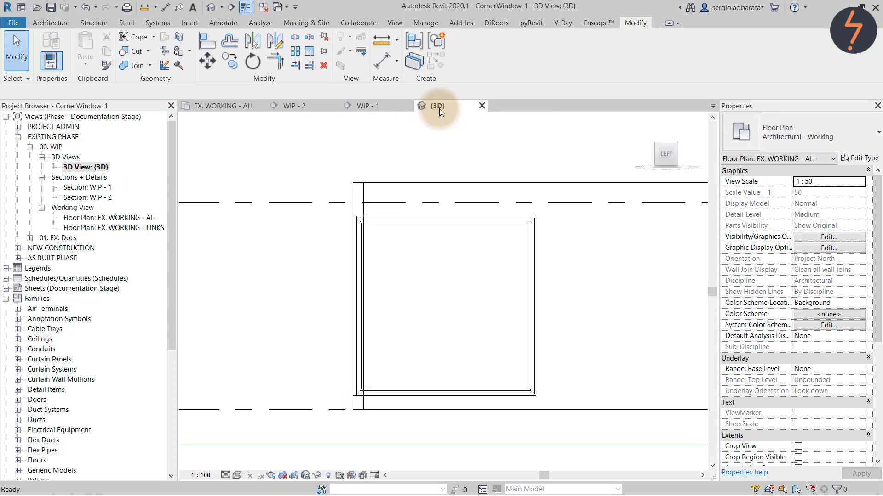
pyautogui.click(657, 148)
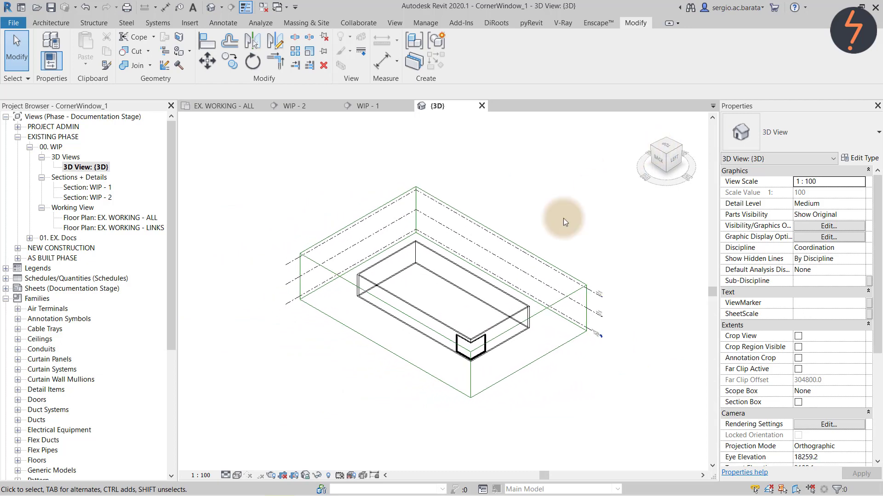
pyautogui.click(239, 475)
pyautogui.click(255, 432)
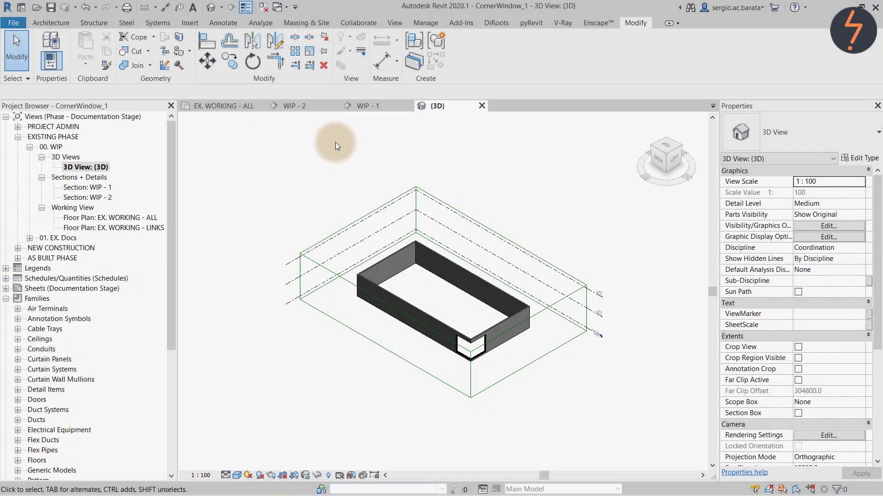
pyautogui.click(233, 107)
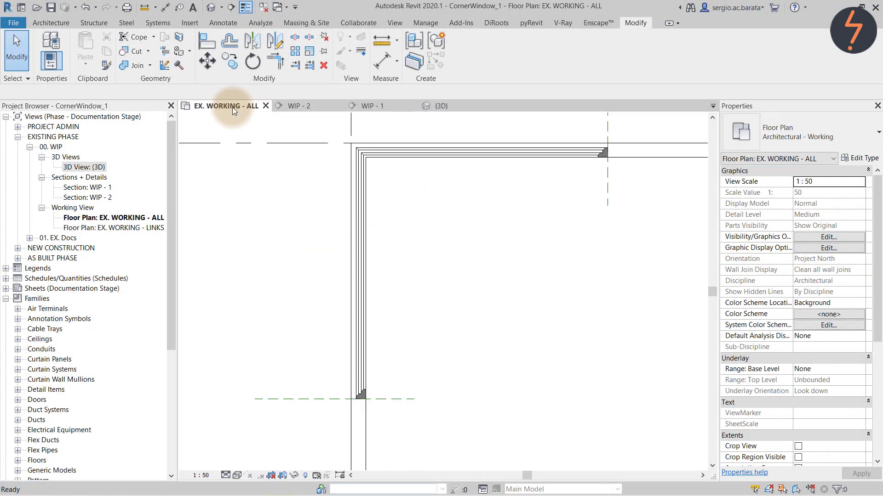
# Select the corner window and reopen it for in-place editing.
pyautogui.click(363, 197)
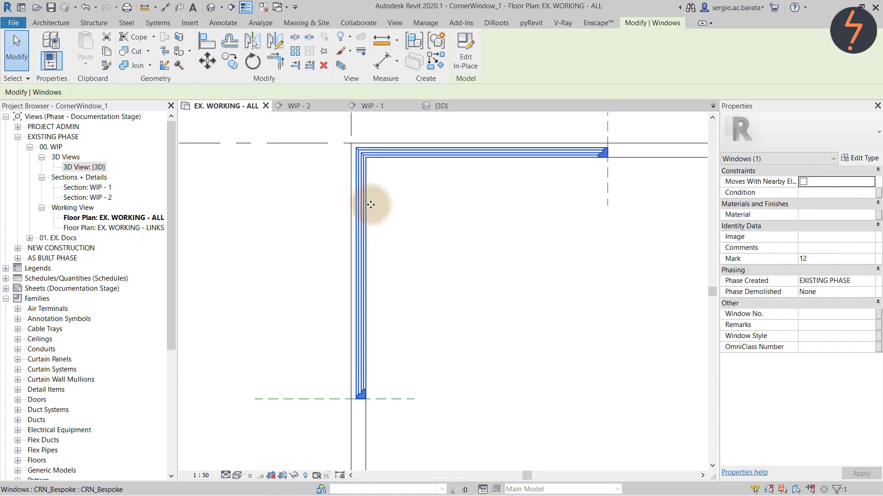
pyautogui.press('Tab')
pyautogui.click(464, 54)
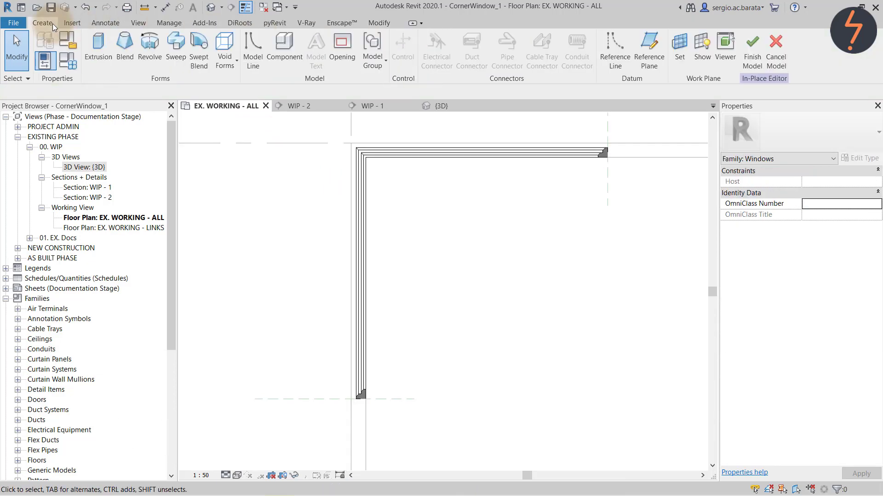
# Sketch a solid extrusion by picking the whole L-shaped chain of wall edges.
pyautogui.click(109, 51)
pyautogui.click(444, 64)
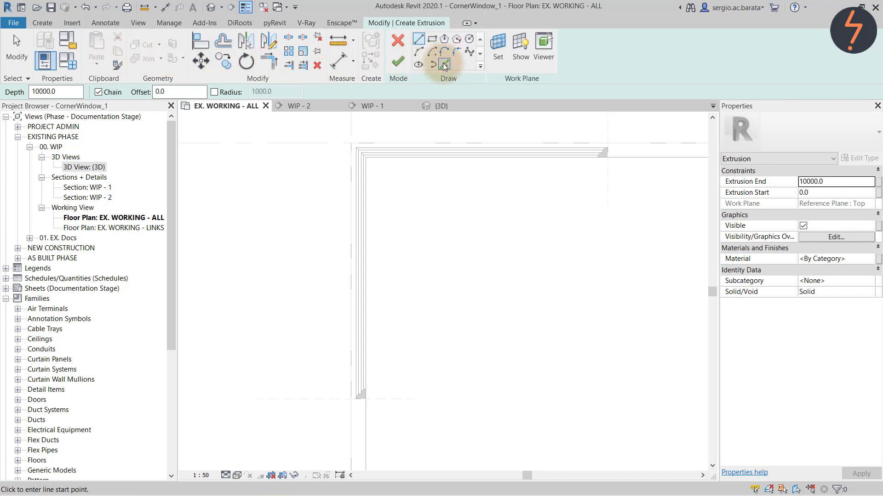
pyautogui.press('Tab')
pyautogui.click(376, 343)
pyautogui.press('Escape')
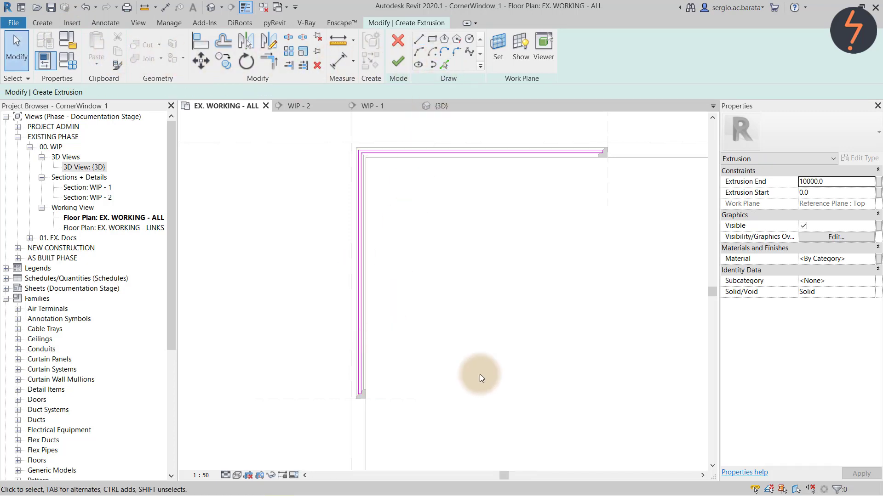
pyautogui.press('Tab')
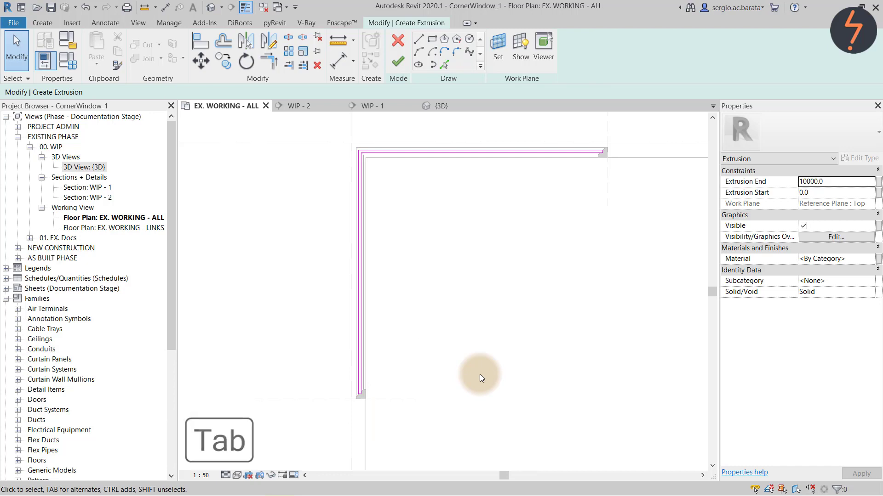
pyautogui.click(398, 63)
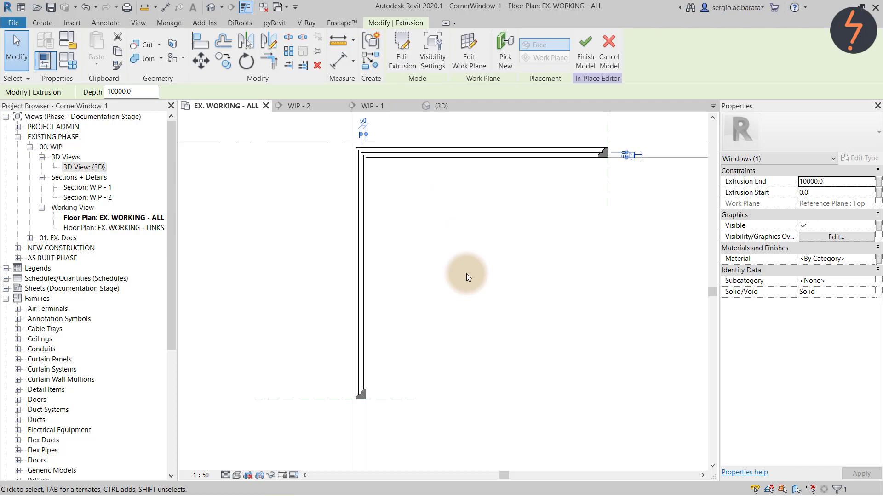
# In Section WIP - 2, zoom out and set the extrusion end to 4000.
pyautogui.doubleClick(104, 198)
pyautogui.rightClick(263, 282)
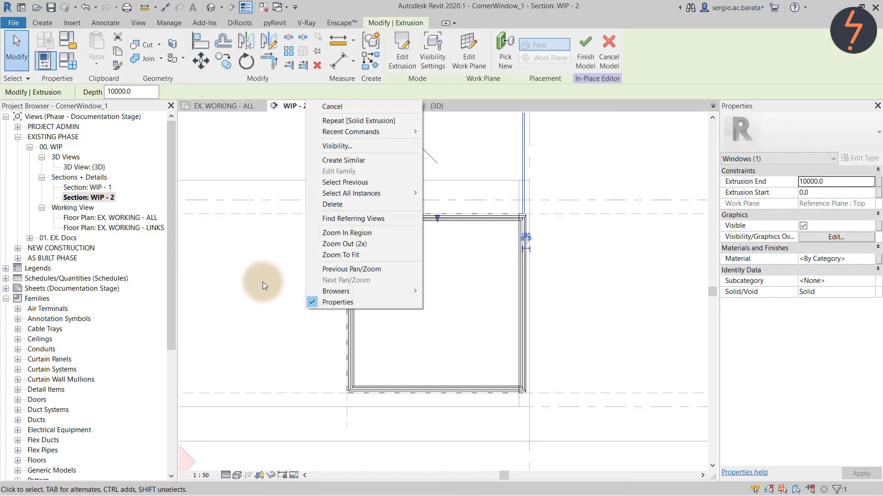
pyautogui.click(345, 243)
pyautogui.click(838, 182)
pyautogui.write('4')
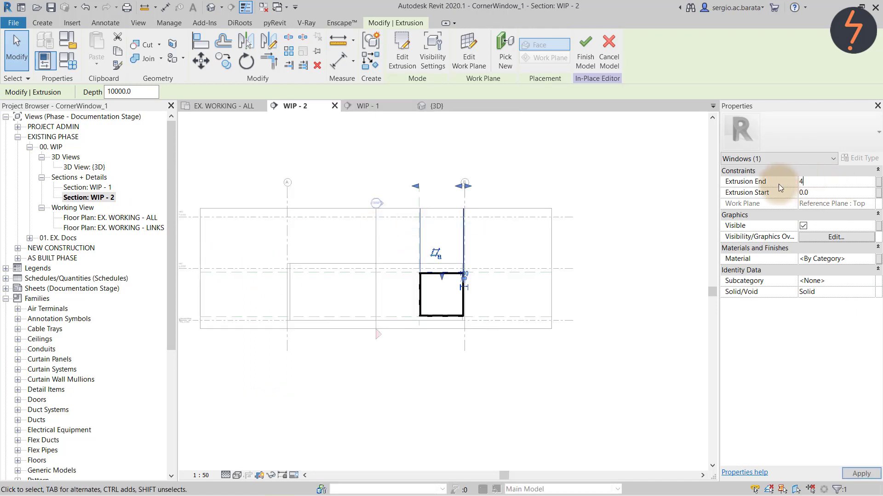
pyautogui.write('000')
pyautogui.press('Return')
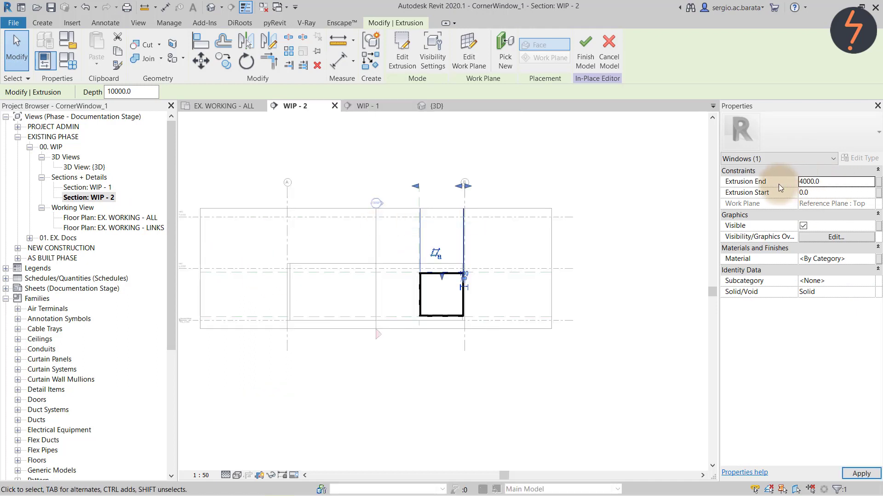
# Drag the extrusion faces to -2500 and -100, then finish the window model.
pyautogui.moveTo(432, 282); pyautogui.dragTo(442, 314)
pyautogui.moveTo(442, 200); pyautogui.dragTo(449, 276)
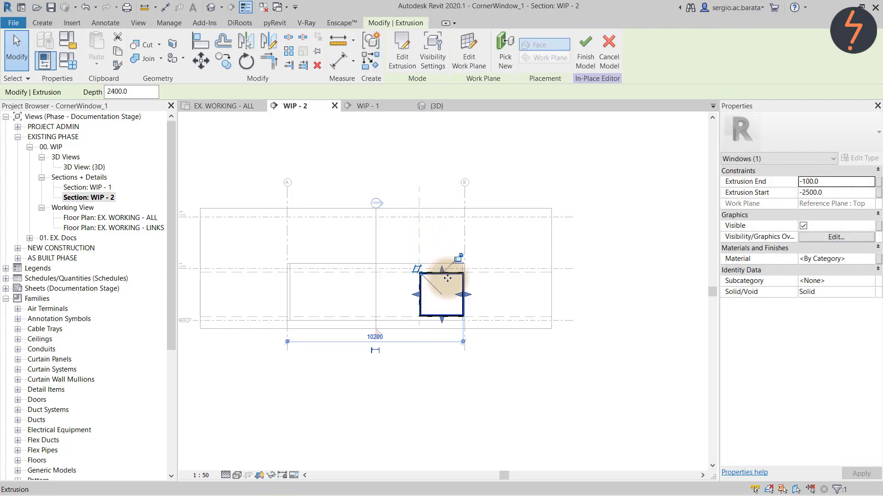
pyautogui.click(585, 51)
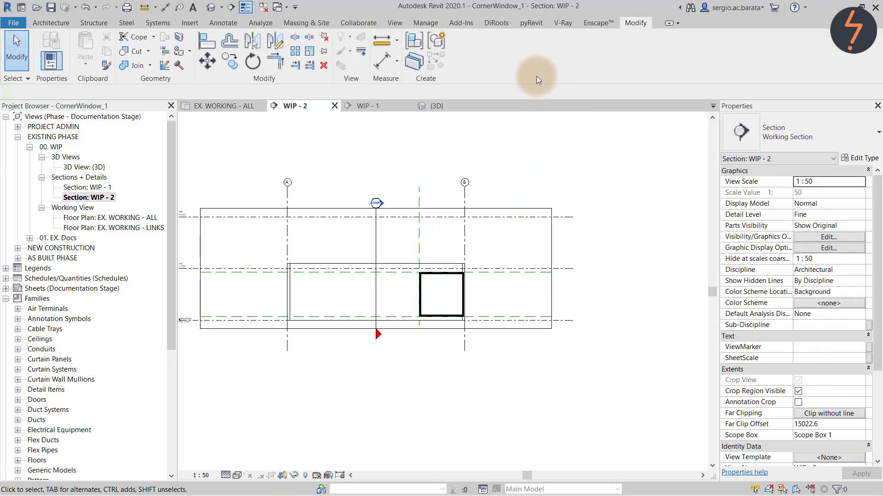
# Switch to the 3D view and zoom into the wall corner holding the window.
pyautogui.click(449, 111)
pyautogui.rightClick(374, 165)
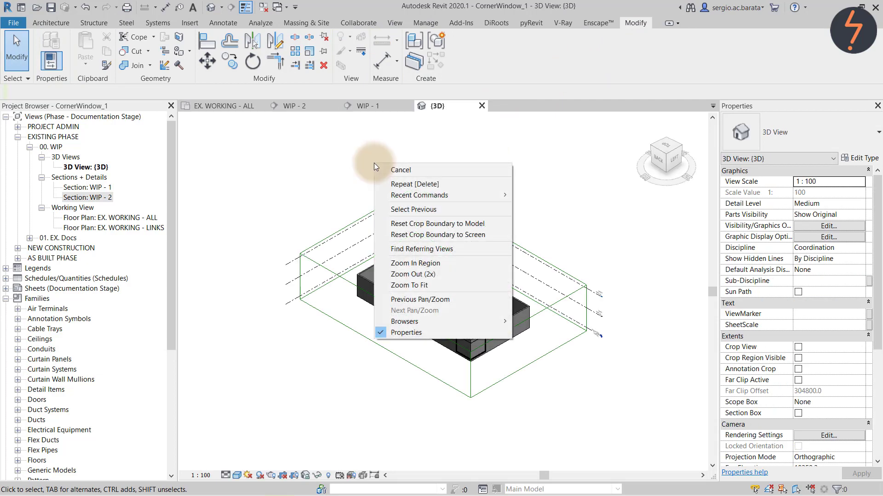
pyautogui.click(416, 263)
pyautogui.moveTo(440, 311); pyautogui.dragTo(522, 391)
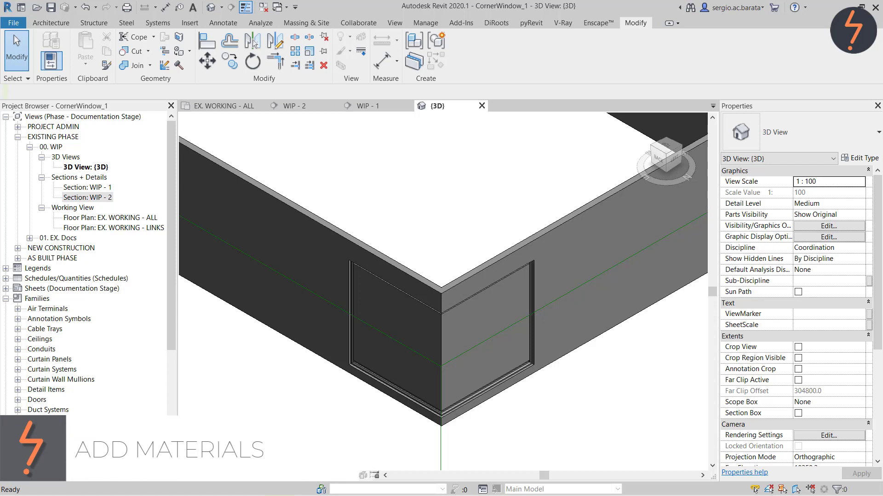
# Reopen the window in place and give its glass extrusion the _Glazing material.
pyautogui.click(501, 370)
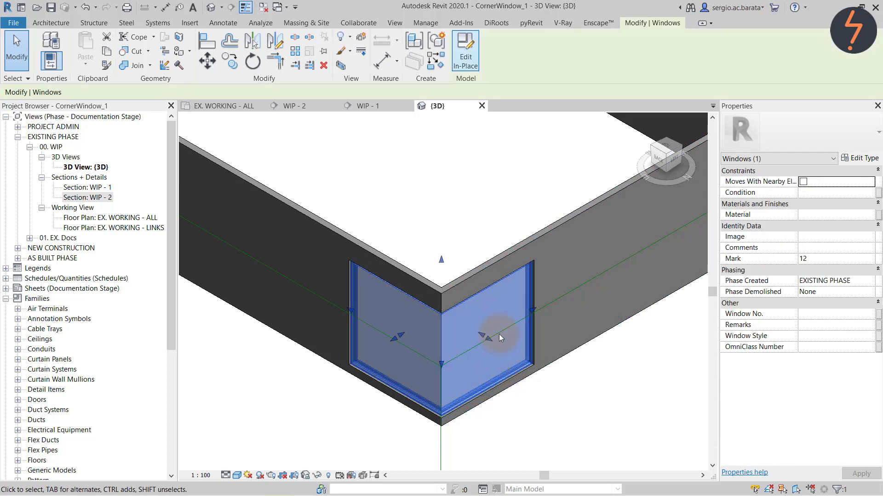
pyautogui.click(465, 54)
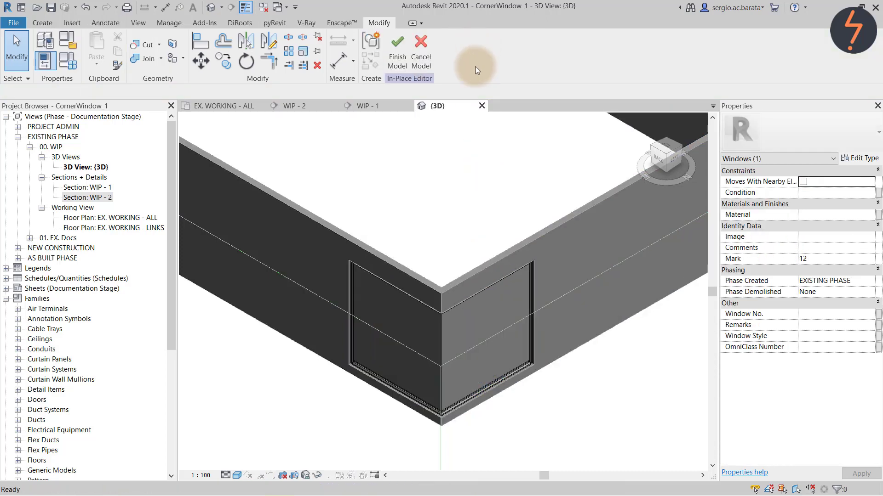
pyautogui.click(442, 355)
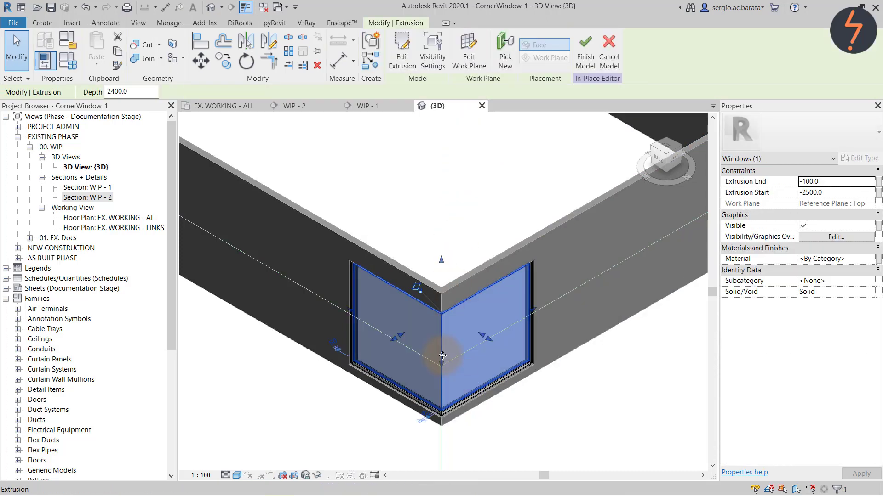
pyautogui.click(872, 259)
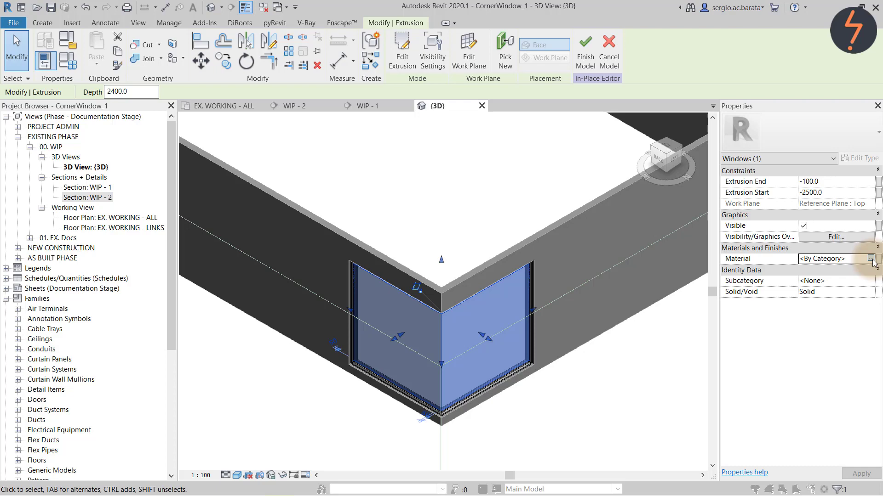
pyautogui.click(870, 259)
pyautogui.click(40, 185)
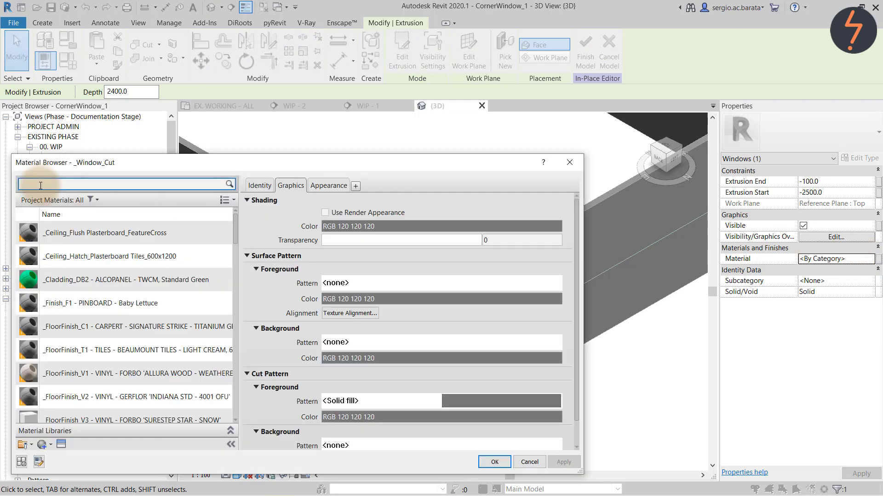
pyautogui.write('gl')
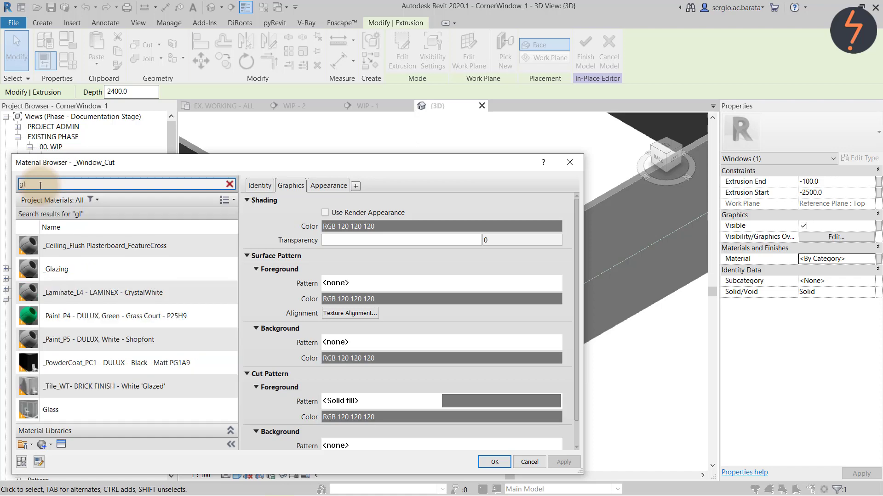
pyautogui.click(75, 270)
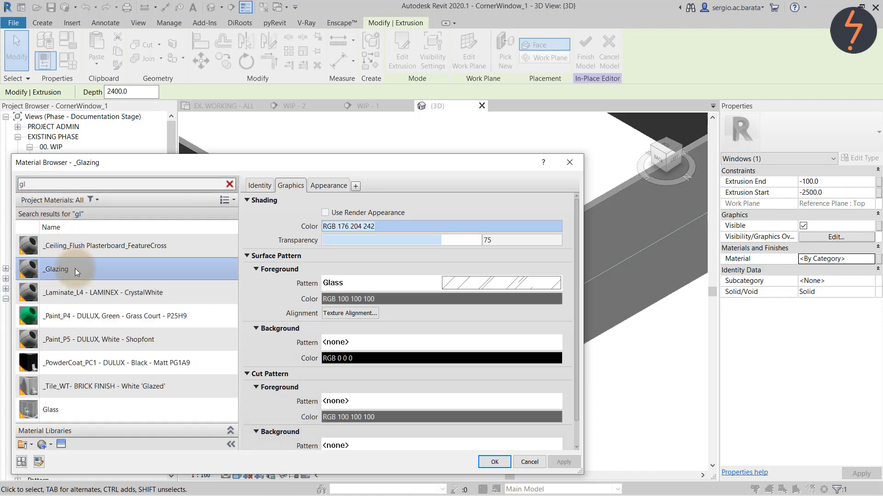
pyautogui.click(494, 462)
pyautogui.click(501, 449)
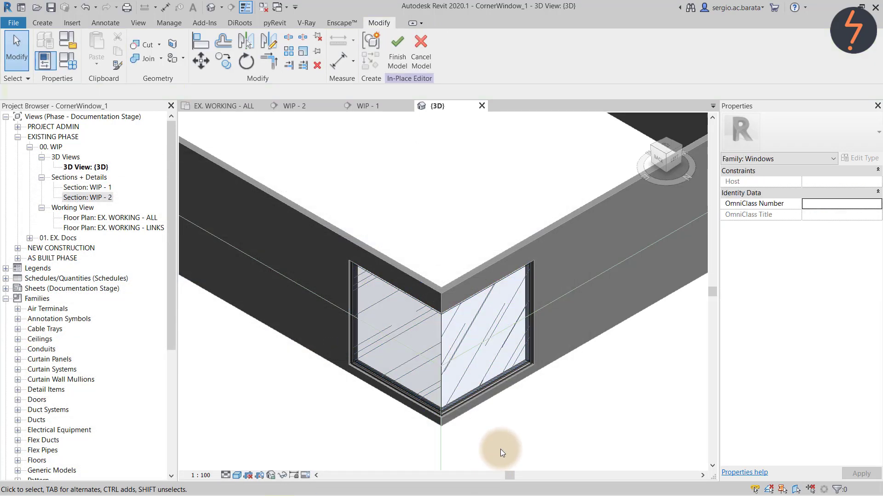
# Assign the _Window_Wood_Birch material to the window's frame sweep.
pyautogui.click(525, 370)
pyautogui.click(870, 237)
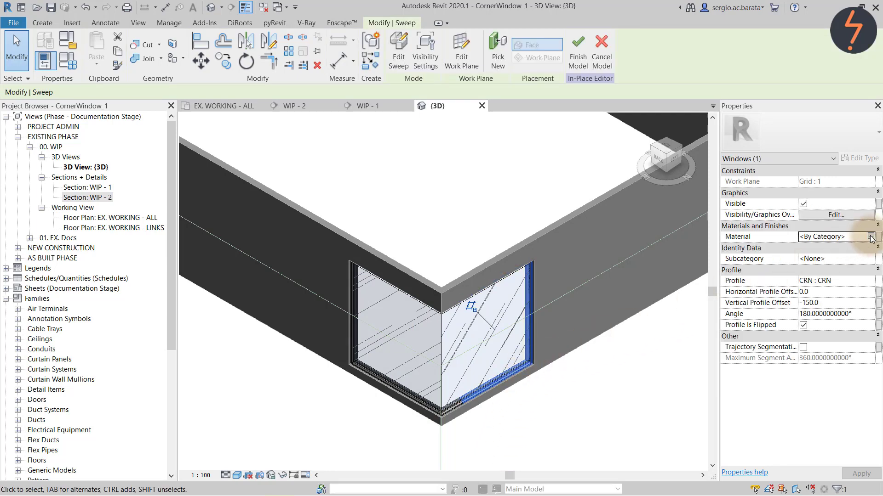
pyautogui.click(871, 237)
pyautogui.click(140, 305)
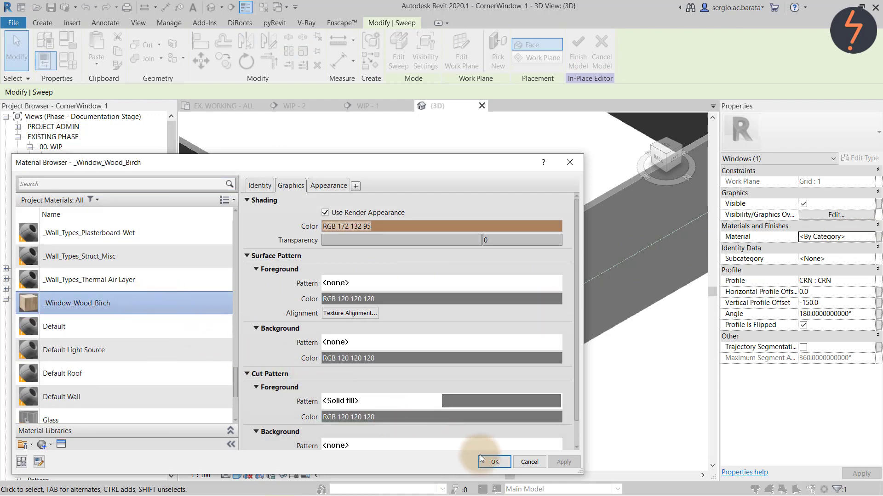
pyautogui.click(502, 462)
pyautogui.click(511, 457)
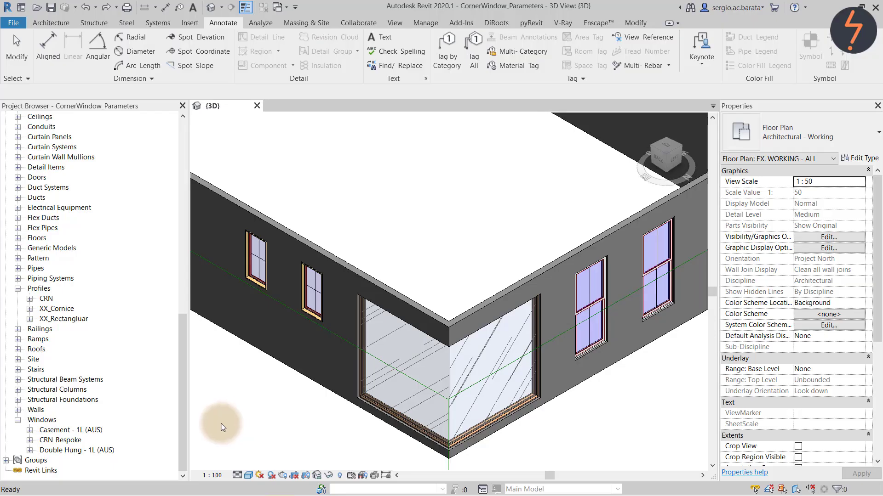
# Open the _Schedule_Window schedule and select row 03's CRN_Bespoke family cell.
pyautogui.moveTo(183, 440); pyautogui.dragTo(187, 296)
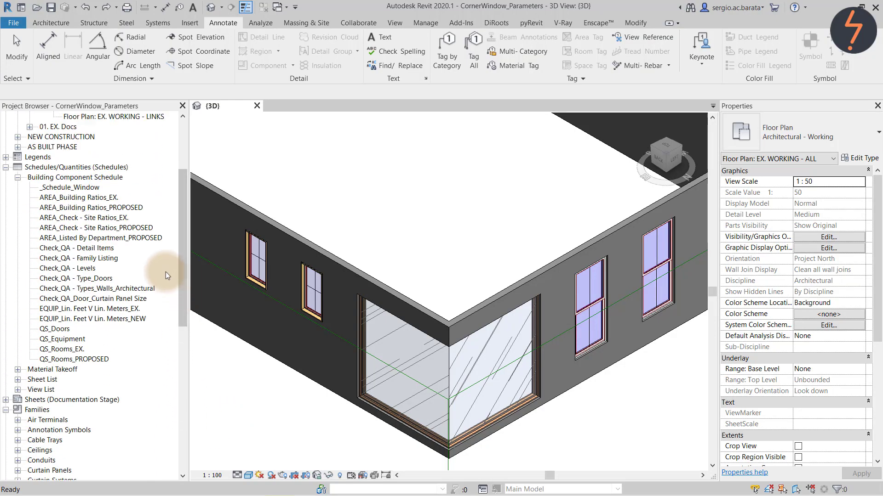
pyautogui.click(88, 189)
pyautogui.doubleClick(89, 189)
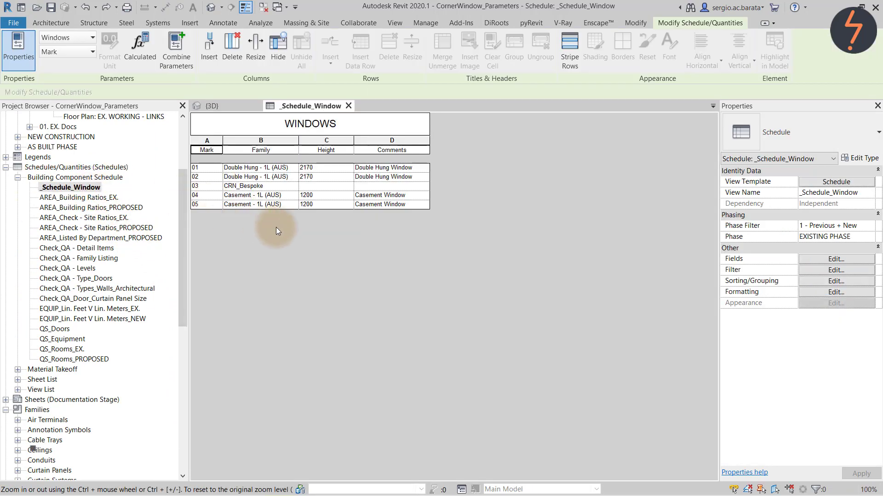
pyautogui.click(277, 186)
pyautogui.doubleClick(276, 186)
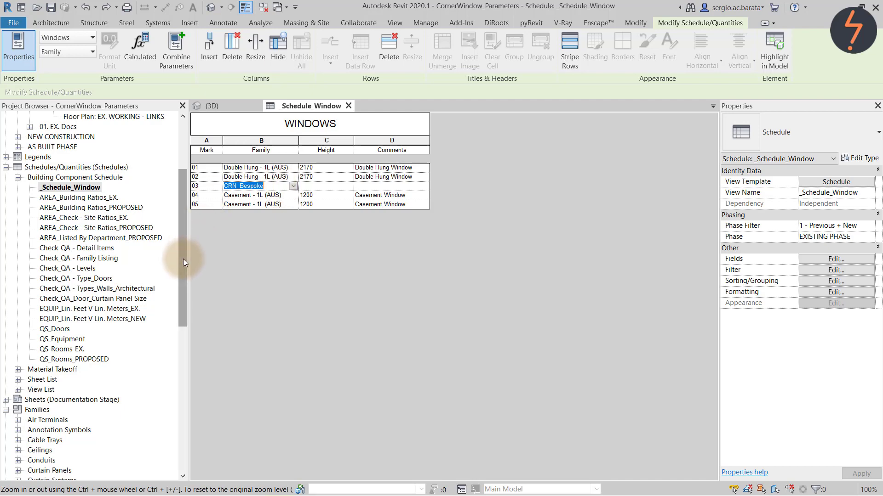
pyautogui.moveTo(183, 258); pyautogui.dragTo(182, 208)
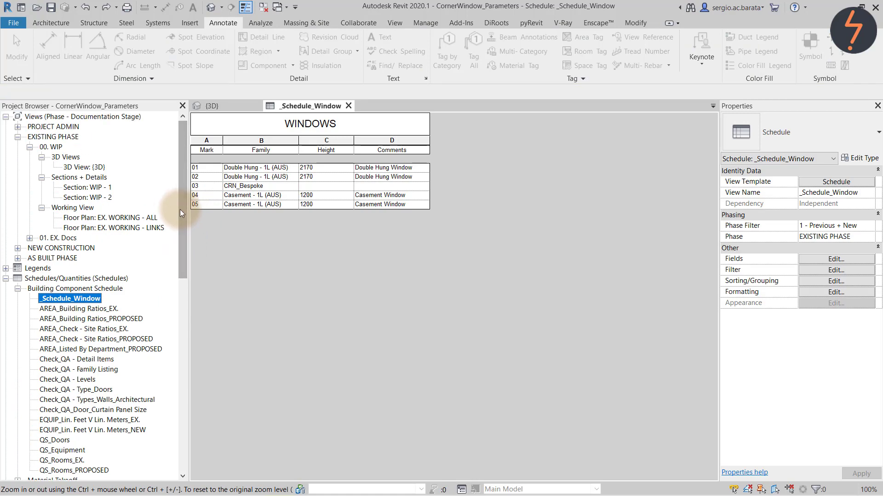
# In the EX. WORKING - ALL floor plan, tag all untagged windows with Window Tags.
pyautogui.doubleClick(141, 218)
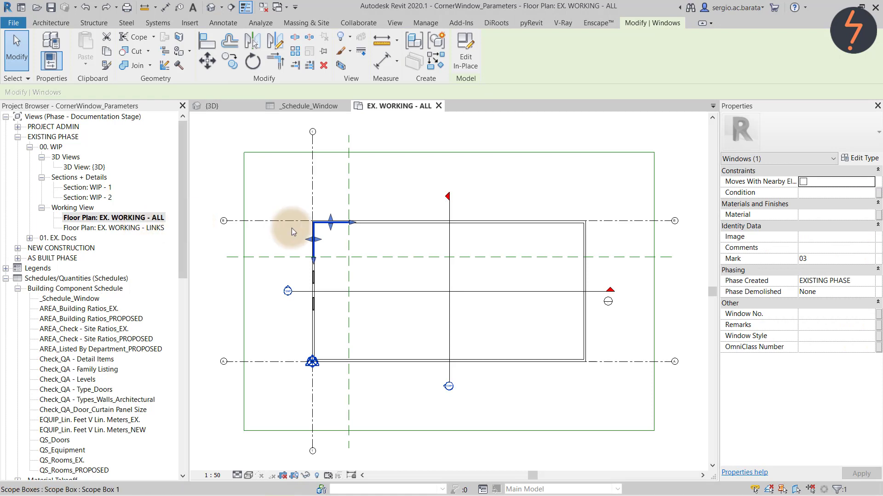
pyautogui.click(818, 259)
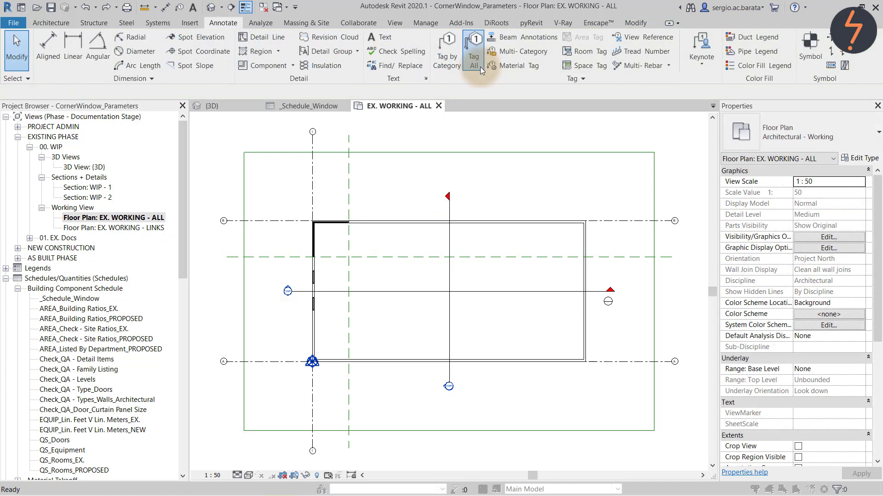
pyautogui.click(480, 67)
pyautogui.moveTo(534, 212); pyautogui.dragTo(540, 296)
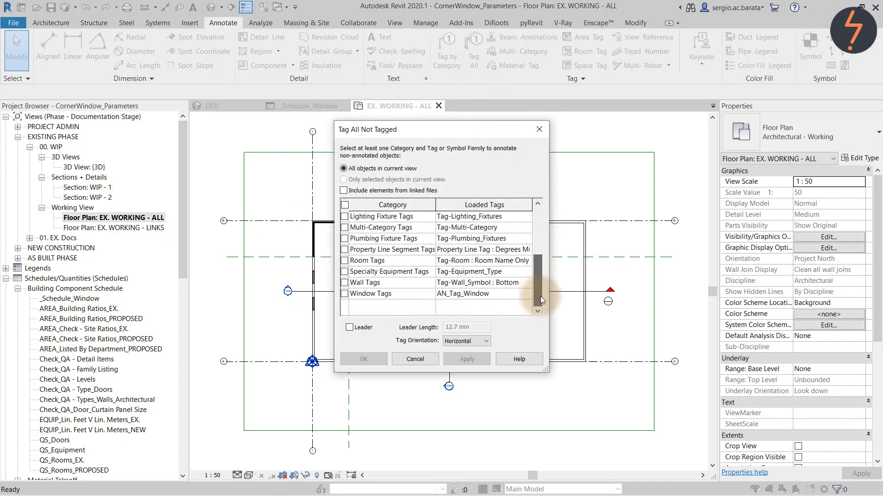
pyautogui.click(343, 294)
pyautogui.click(465, 360)
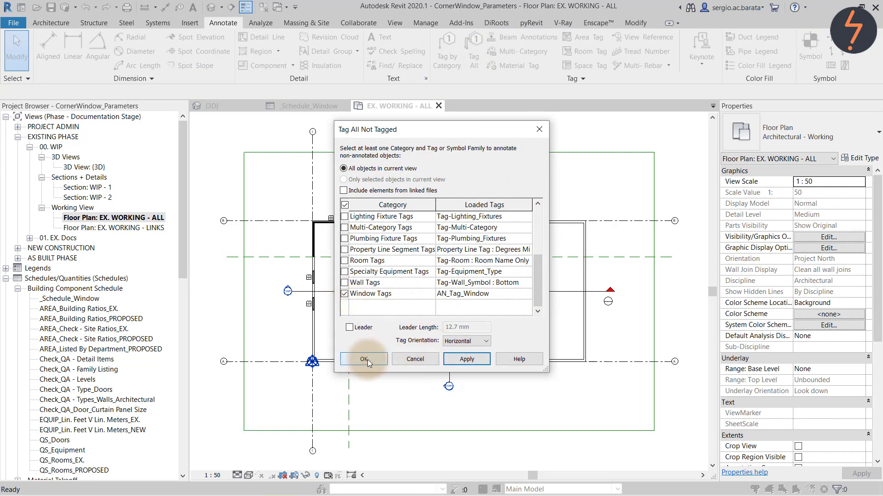
pyautogui.click(368, 359)
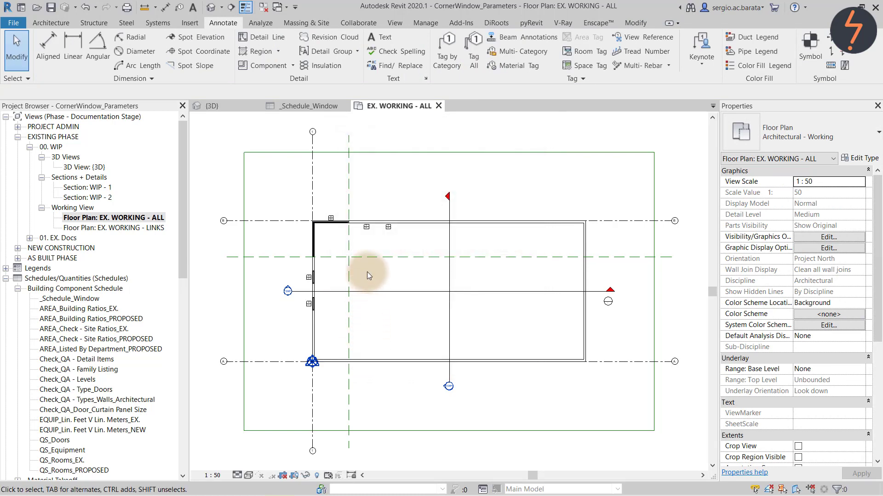
# Zoom to the corner window and set its Comments to 'Custom Corner Window'.
pyautogui.rightClick(277, 190)
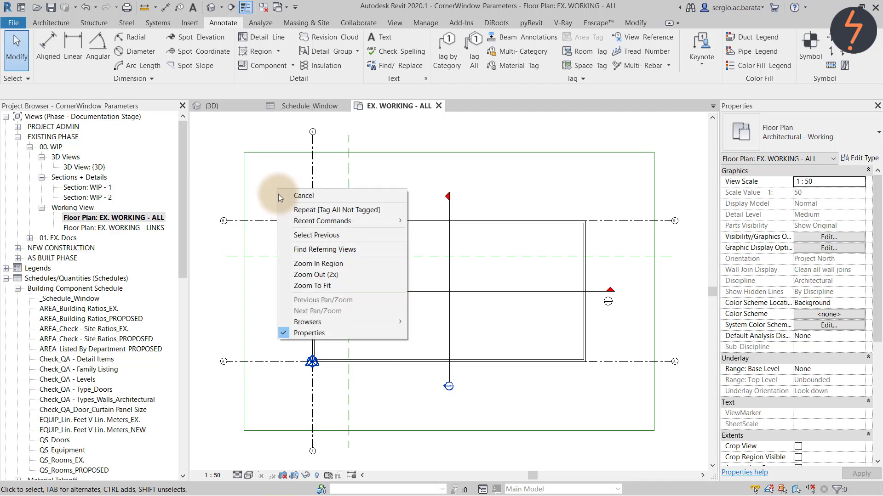
pyautogui.click(294, 263)
pyautogui.moveTo(282, 195); pyautogui.dragTo(403, 323)
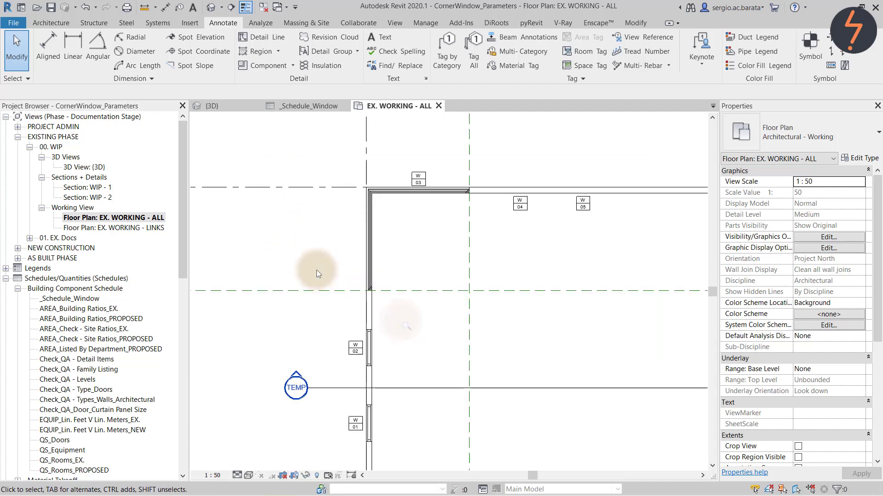
pyautogui.click(366, 264)
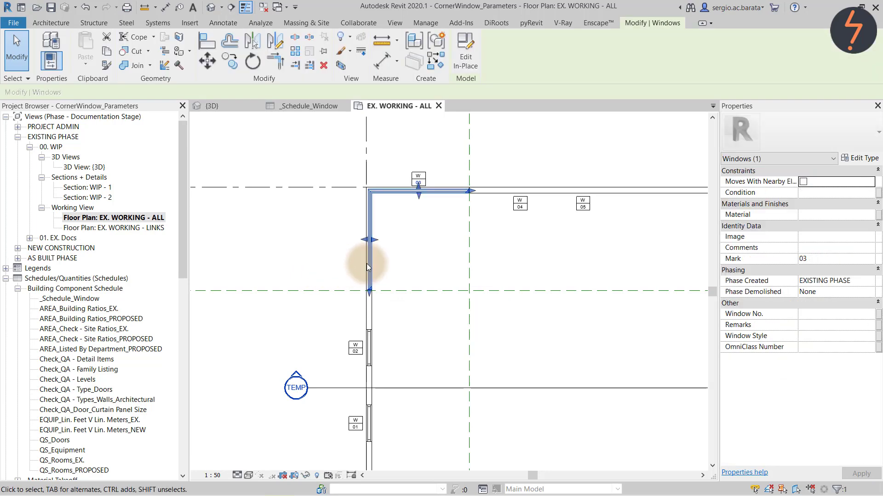
pyautogui.click(805, 248)
pyautogui.write('Cust')
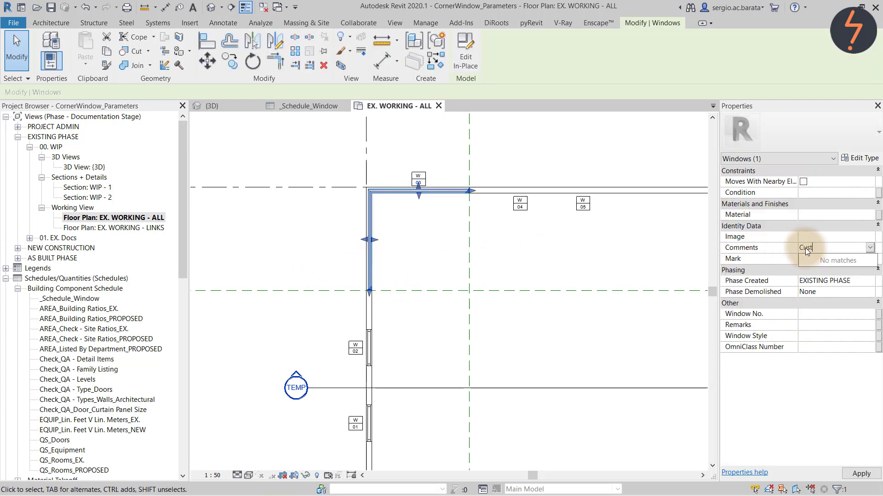
pyautogui.write('om Corner Window')
pyautogui.press('Return')
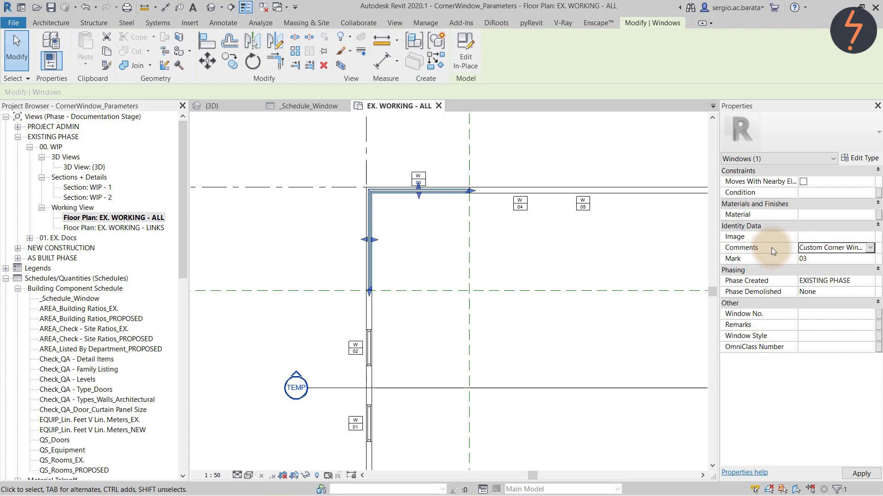
pyautogui.click(653, 248)
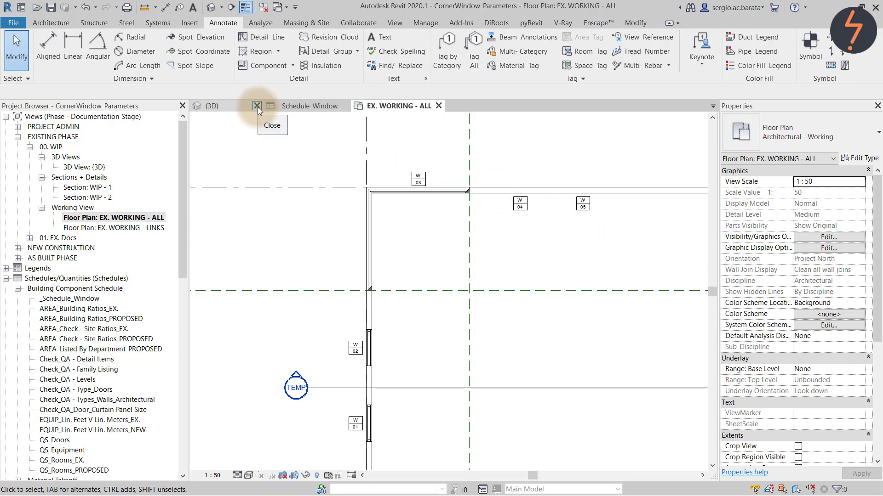
# Close the {3D} view and tile the open views with WT.
pyautogui.click(258, 106)
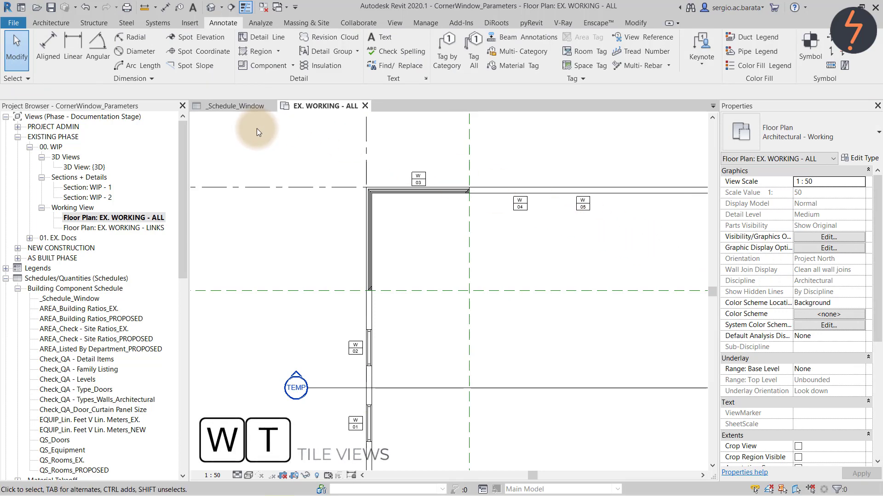
pyautogui.press('w')
pyautogui.press('t')
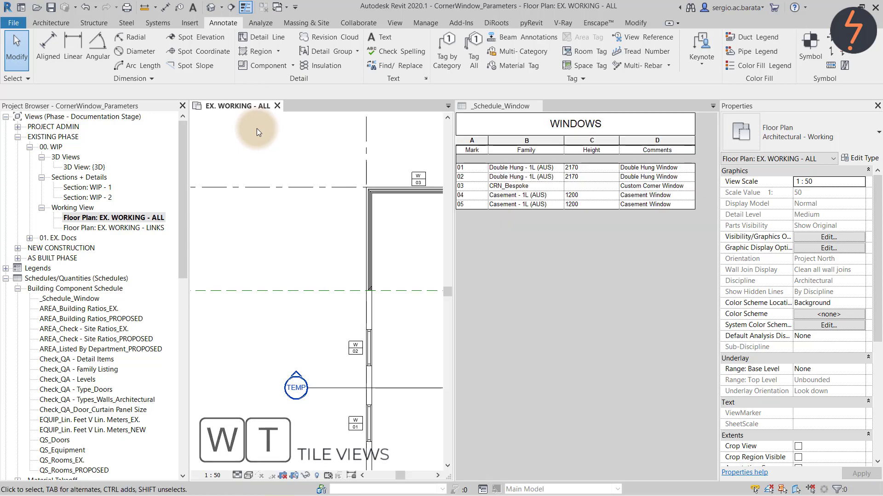
# Inspect the corner window's type properties and close them without changes.
pyautogui.click(368, 206)
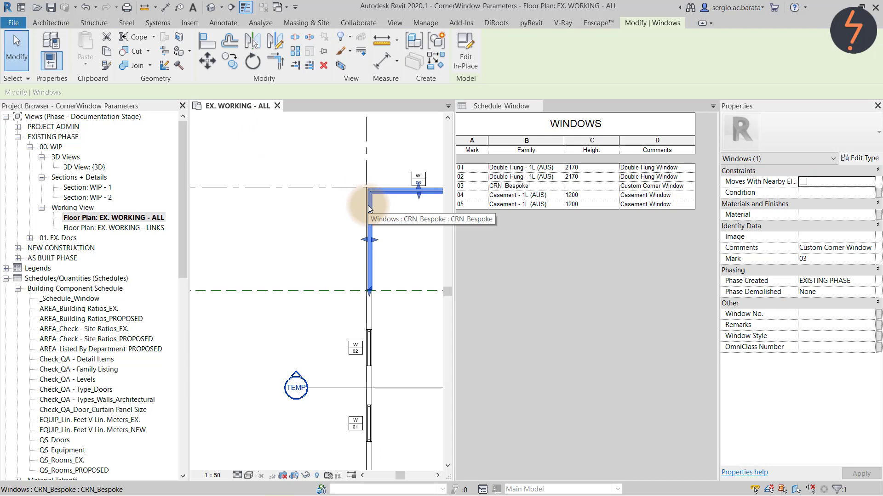
pyautogui.click(861, 159)
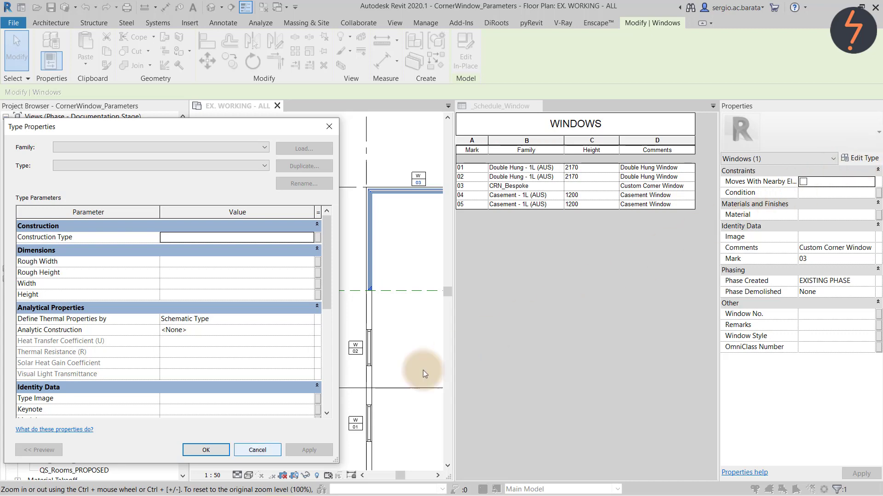
pyautogui.click(263, 452)
pyautogui.click(295, 389)
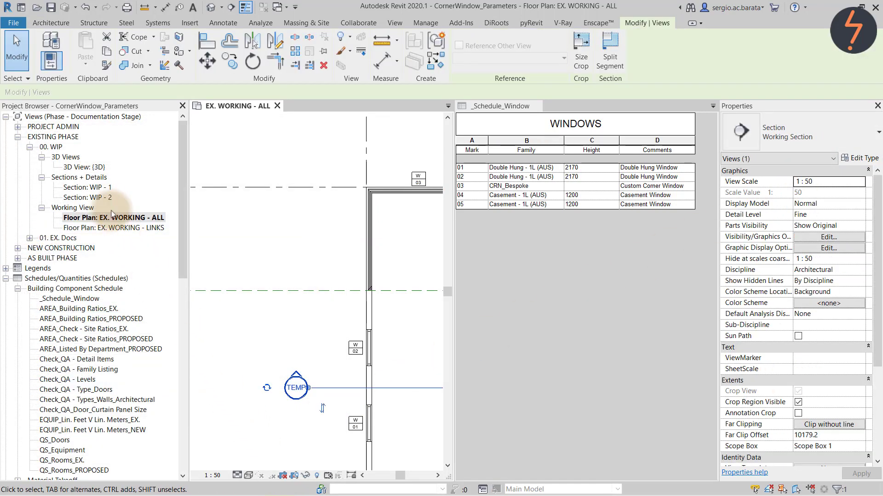
# In section WIP - 2, edit the corner window in place and open its sweep's path sketch.
pyautogui.doubleClick(103, 198)
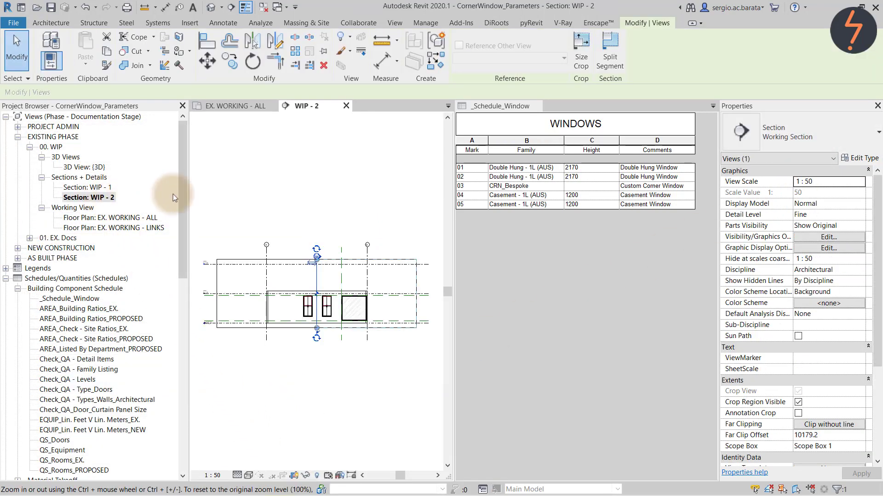
pyautogui.rightClick(297, 222)
pyautogui.click(330, 298)
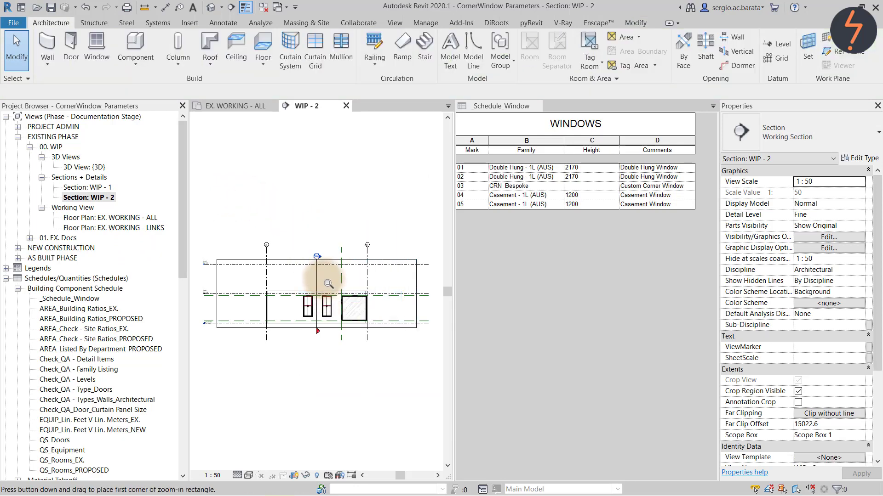
pyautogui.moveTo(328, 284); pyautogui.dragTo(385, 339)
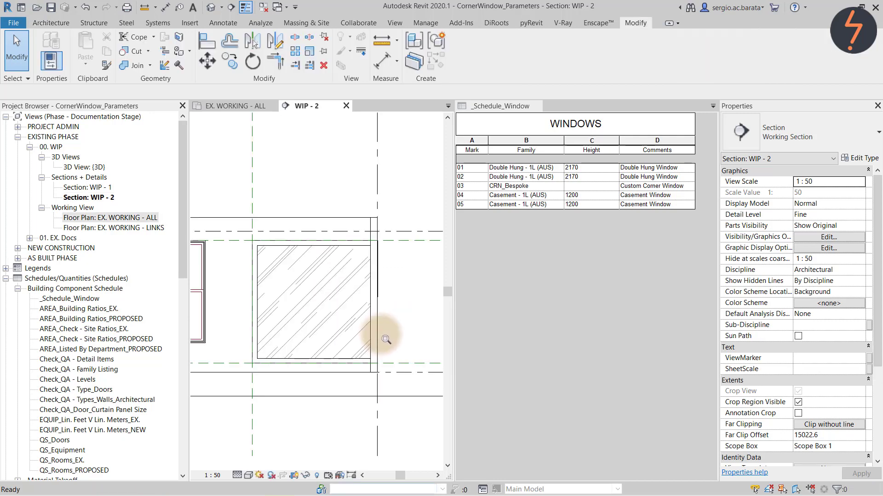
pyautogui.click(333, 256)
pyautogui.click(462, 71)
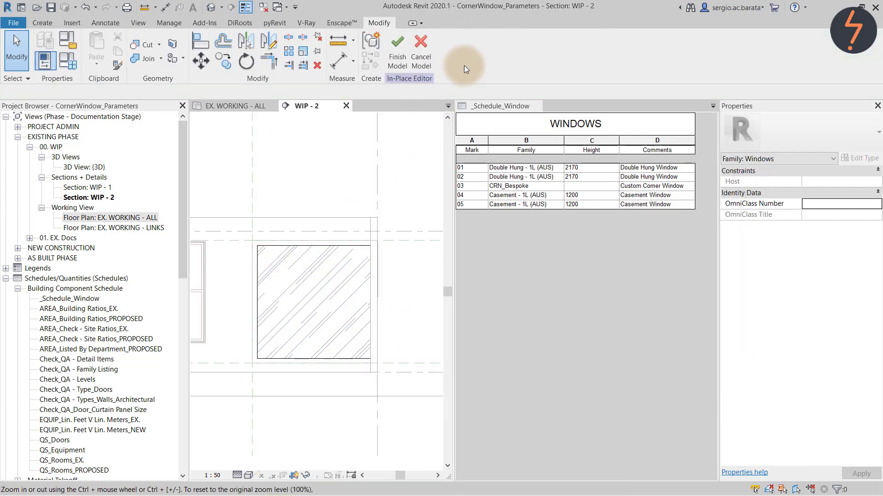
pyautogui.click(255, 258)
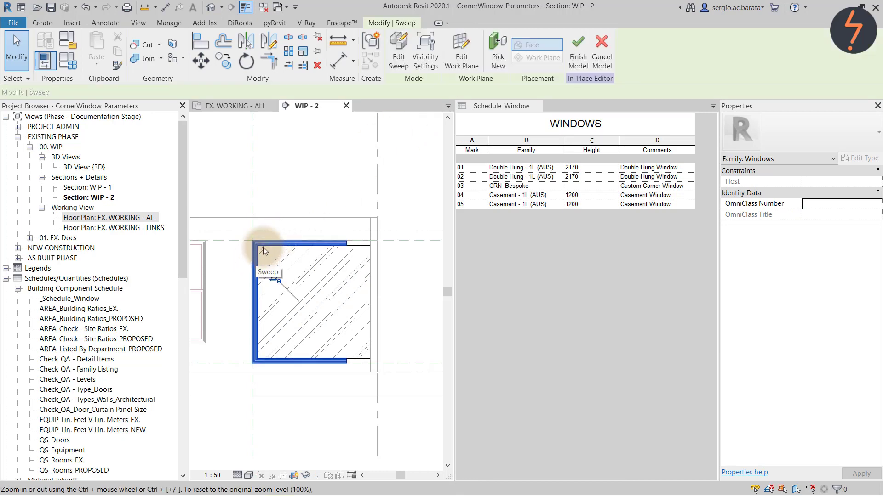
pyautogui.click(396, 66)
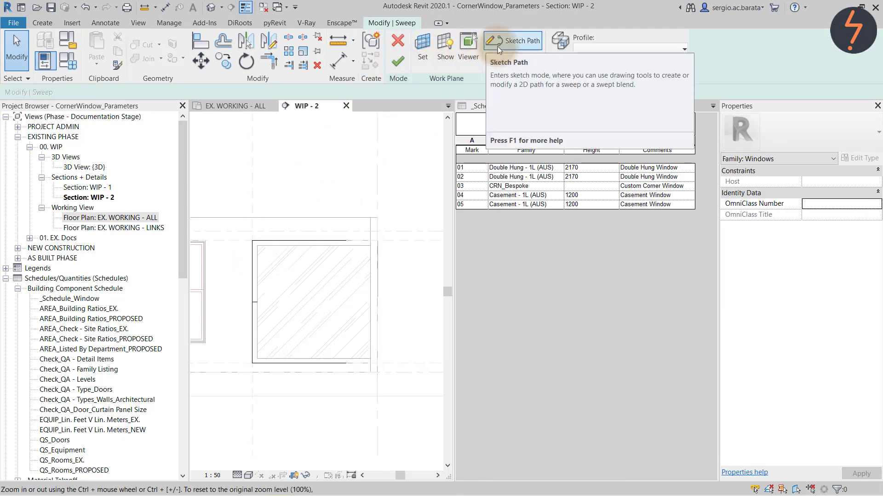
pyautogui.click(515, 43)
# Dimension the path from top line to bottom line, giving 2600.
pyautogui.press('d')
pyautogui.press('i')
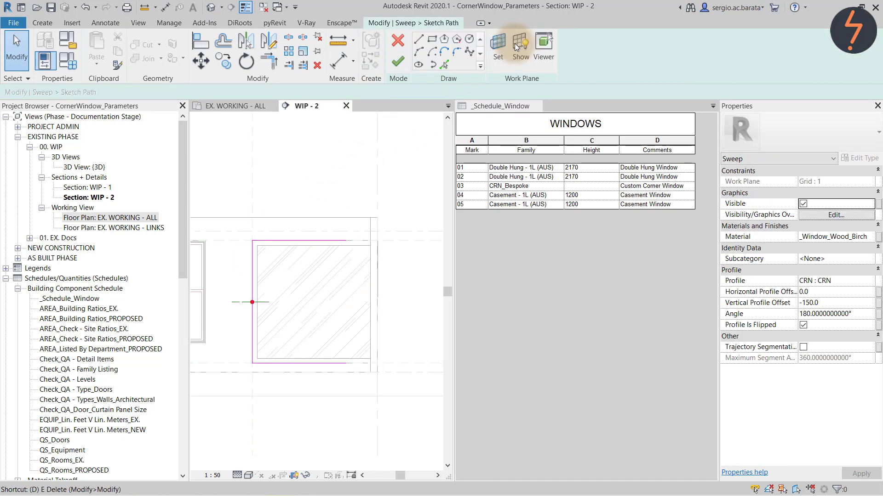
pyautogui.click(340, 241)
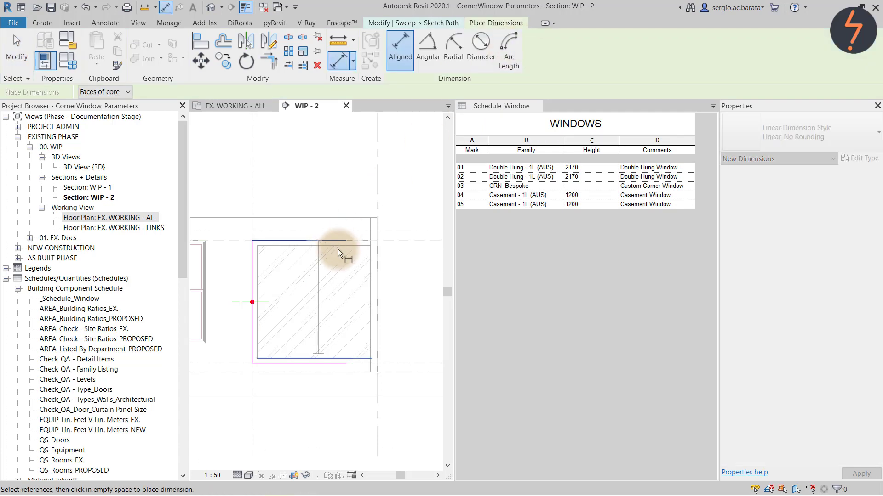
pyautogui.click(319, 363)
pyautogui.click(399, 341)
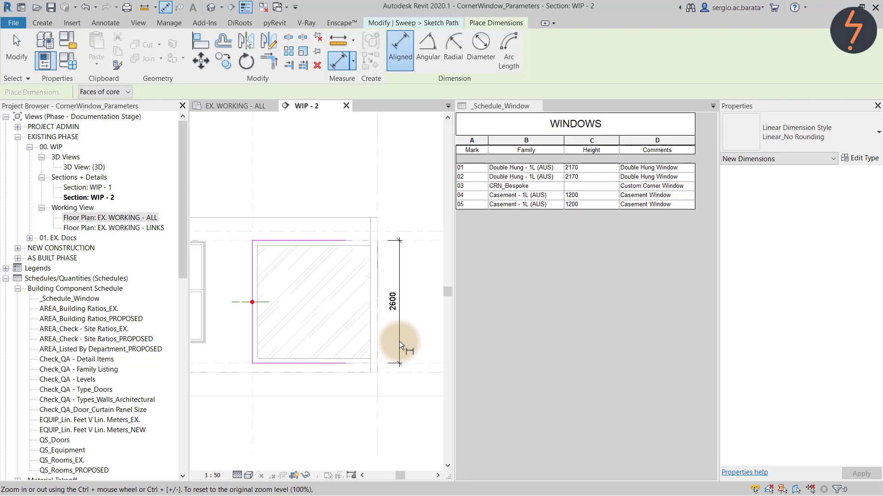
# Label the 2600 path dimension with the Height parameter.
pyautogui.press('Escape')
pyautogui.click(399, 341)
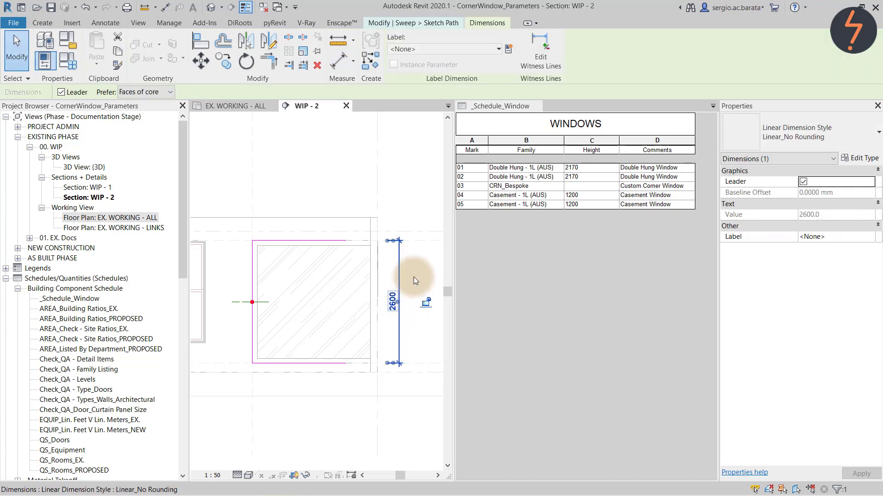
pyautogui.click(465, 49)
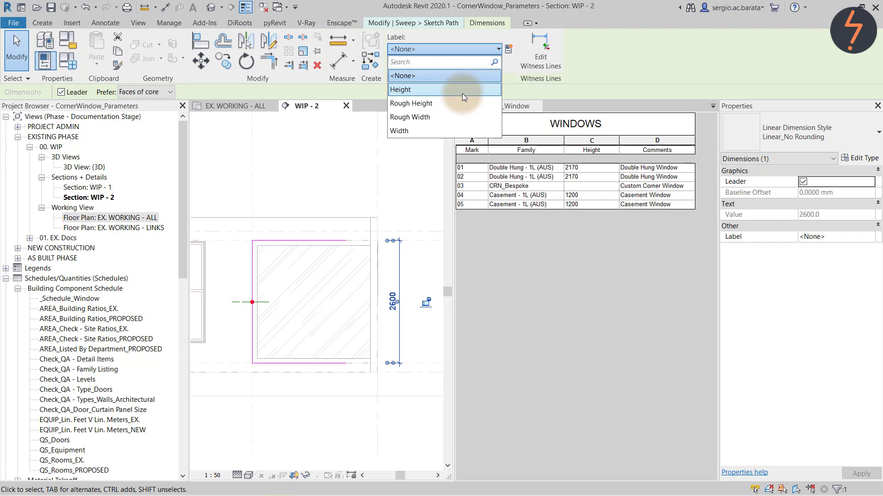
pyautogui.click(462, 90)
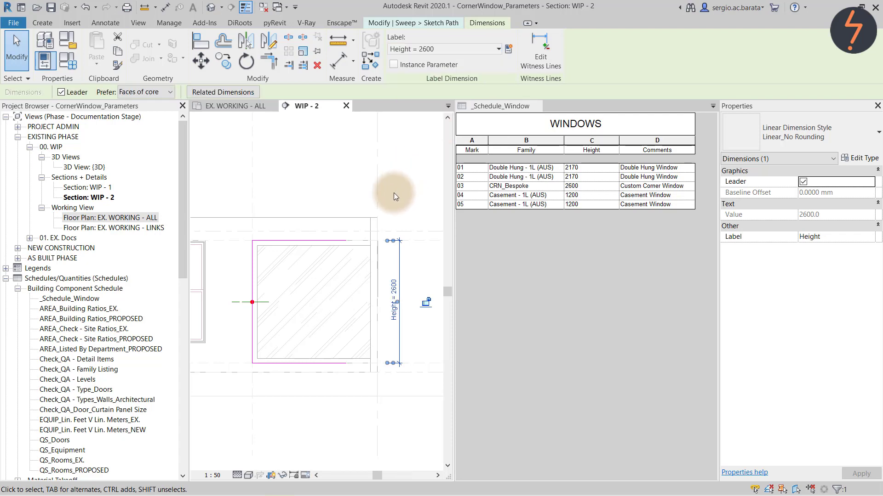
# Finish the path, sweep and in-place model, then confirm window 03's Height of 2600 in the schedule.
pyautogui.click(420, 23)
pyautogui.click(399, 63)
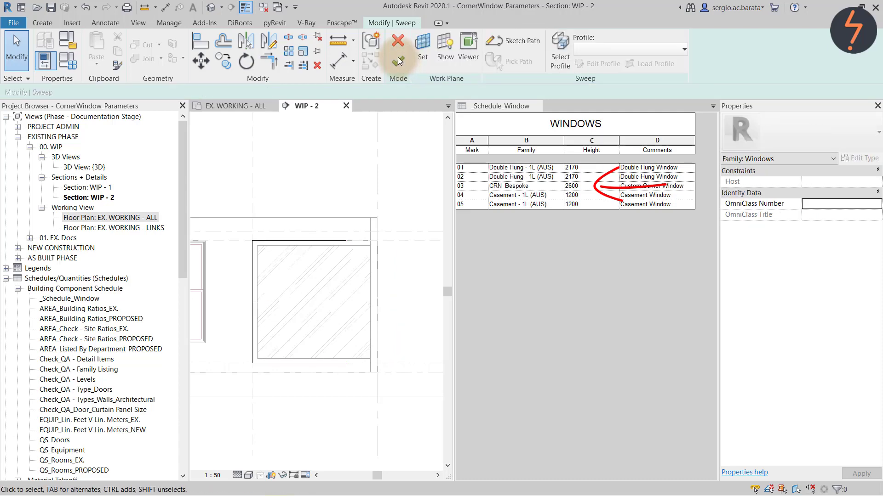
pyautogui.click(398, 59)
pyautogui.click(390, 148)
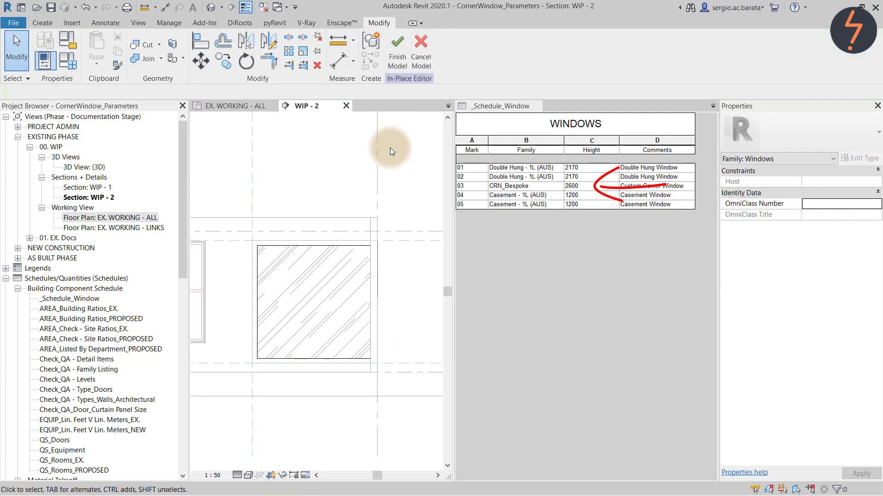
pyautogui.click(394, 54)
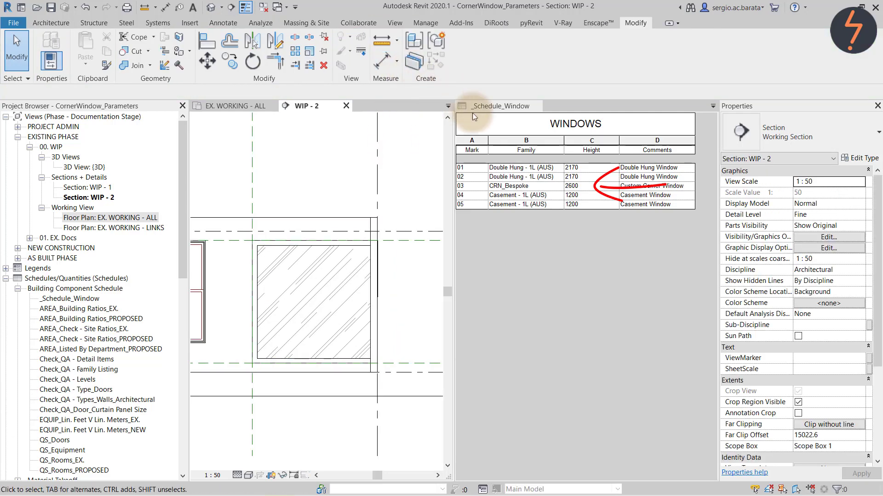
pyautogui.click(583, 186)
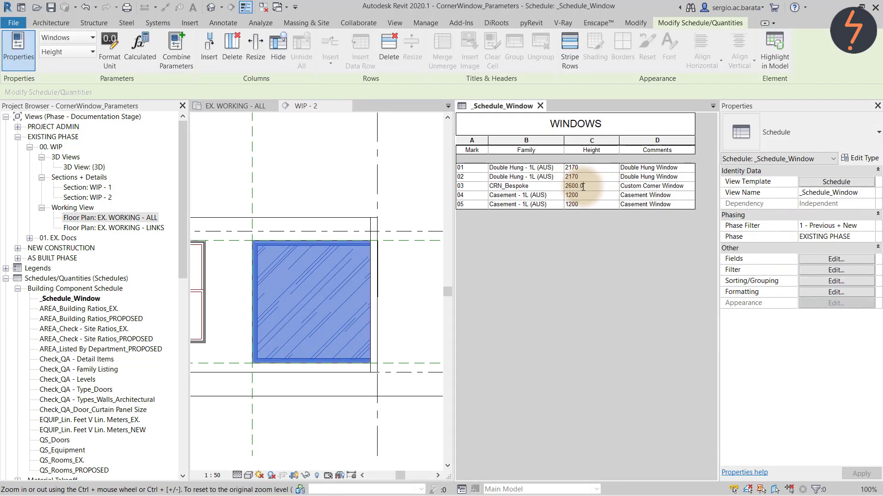
pyautogui.click(583, 186)
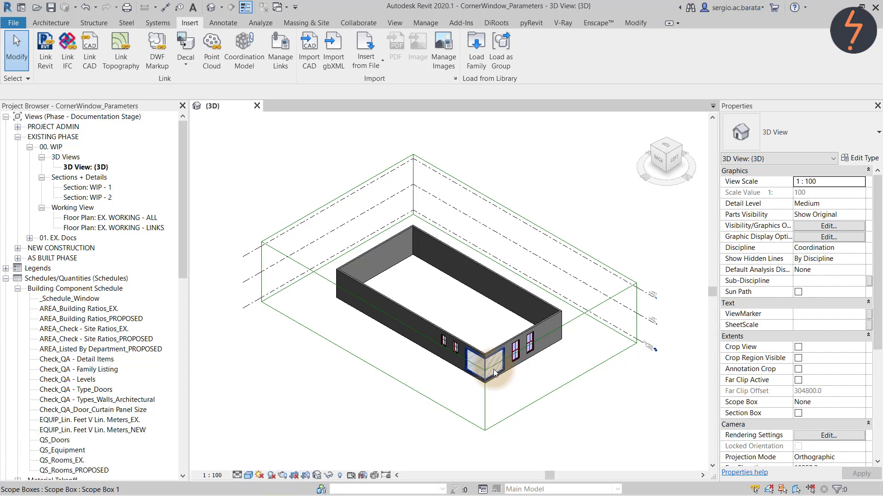
# Group the corner window's in-place geometry as model group CRN_Bespoke_Export.
pyautogui.click(494, 373)
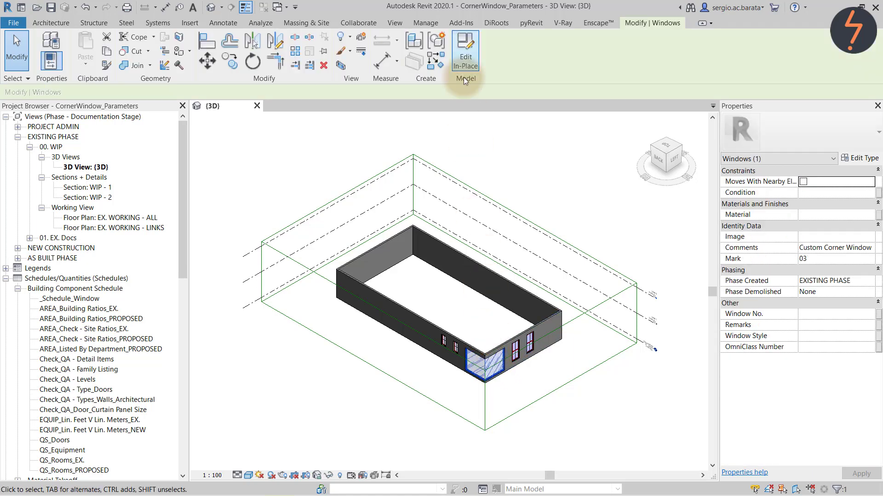
pyautogui.click(464, 58)
pyautogui.moveTo(453, 310); pyautogui.dragTo(516, 400)
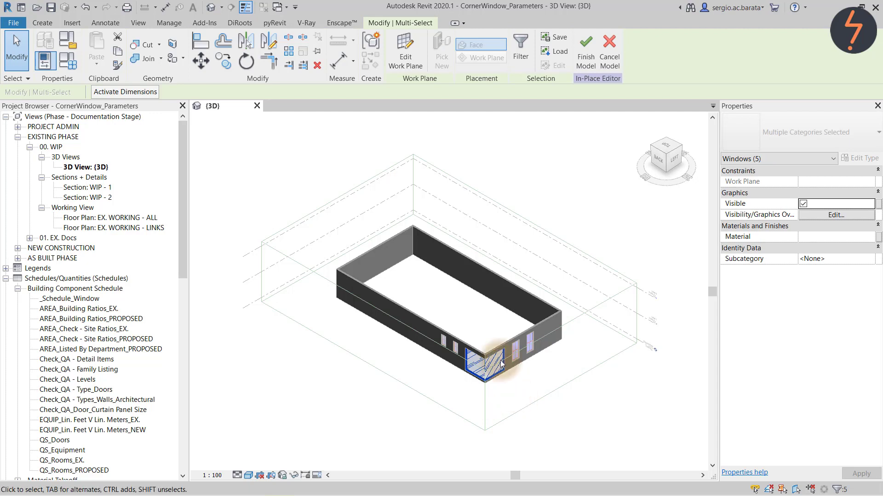
pyautogui.click(370, 41)
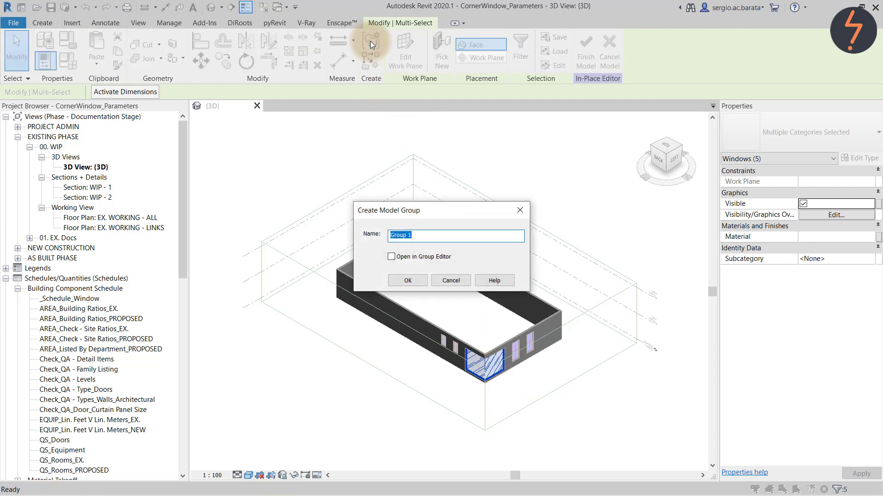
pyautogui.write('CRN_Bespoke_Export')
pyautogui.click(408, 280)
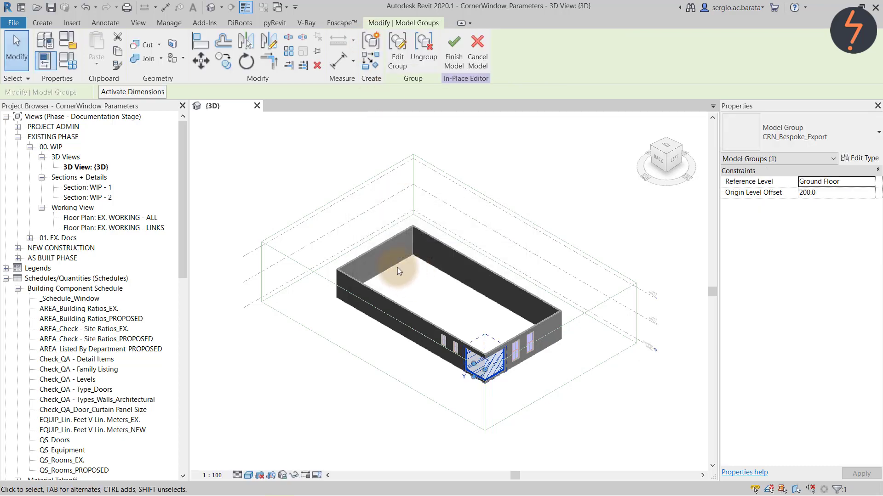
pyautogui.click(14, 23)
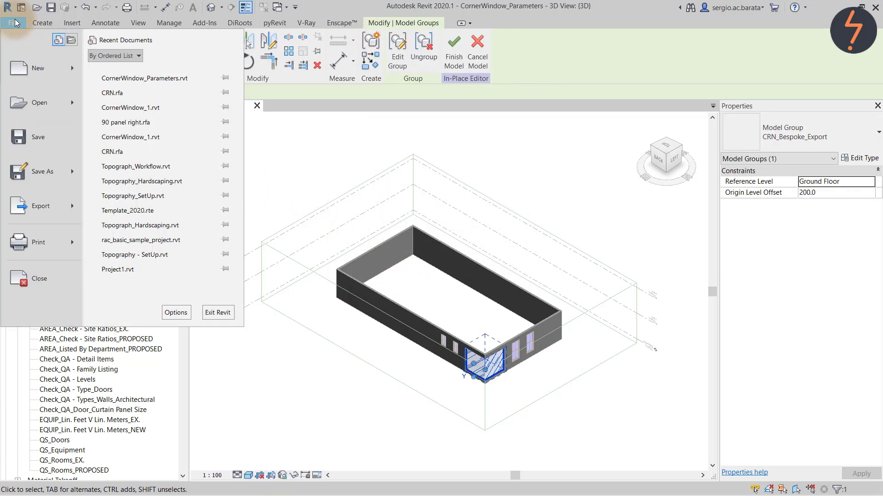
# Save the CRN_Bespoke_Export group as a .rfa library file in the CornerWindow folder.
pyautogui.moveTo(48, 173)
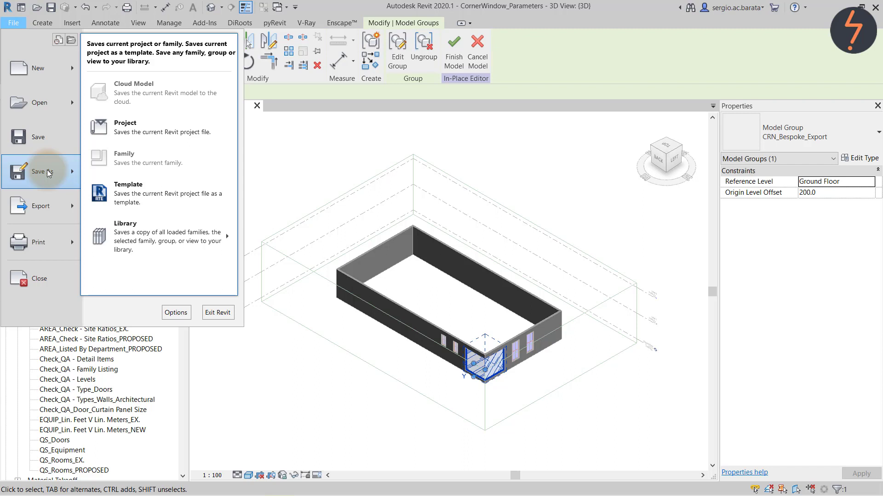
pyautogui.moveTo(225, 243)
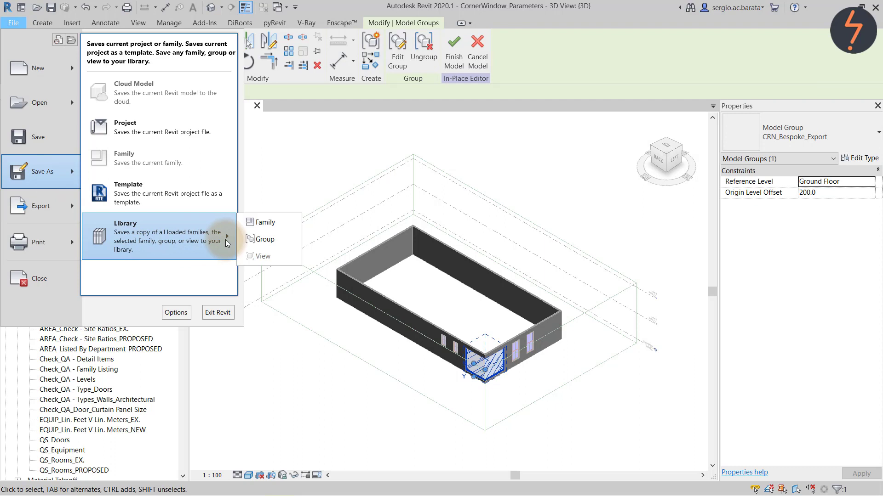
pyautogui.click(263, 239)
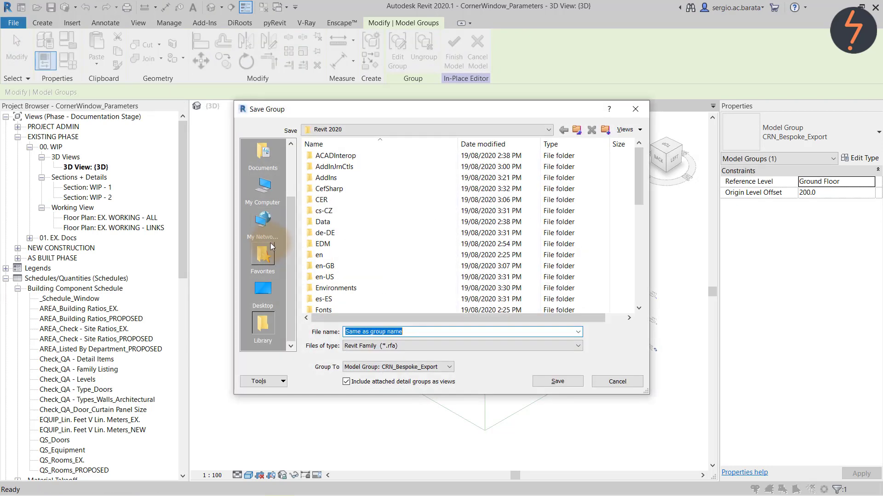
pyautogui.click(262, 257)
pyautogui.doubleClick(360, 155)
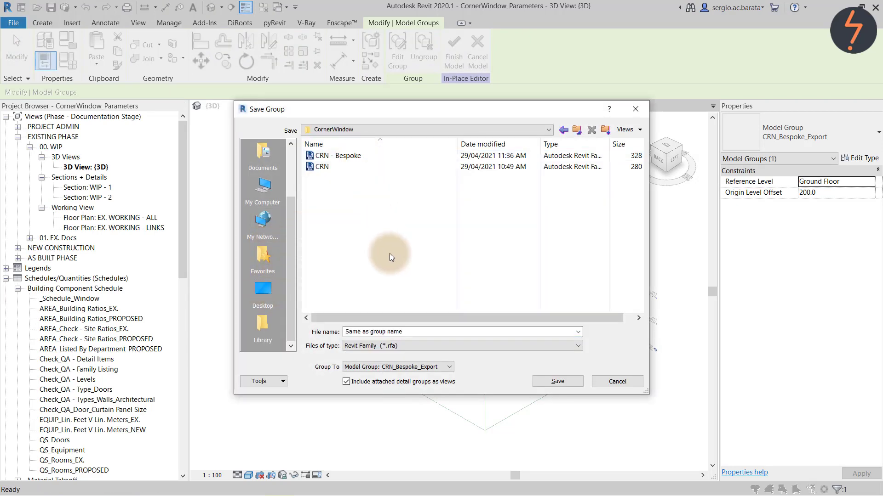
pyautogui.click(558, 381)
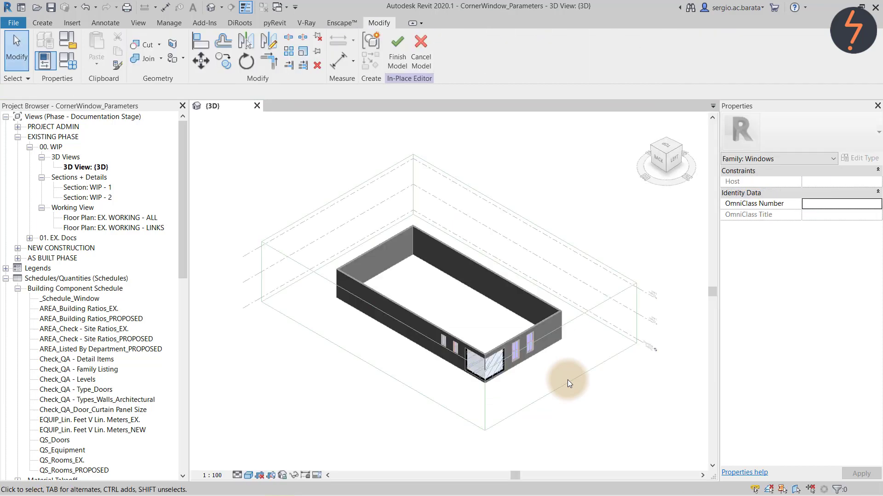
# Finish the in-place model and load CRN_Bespoke_Export.rfa into the project.
pyautogui.click(390, 65)
pyautogui.click(189, 22)
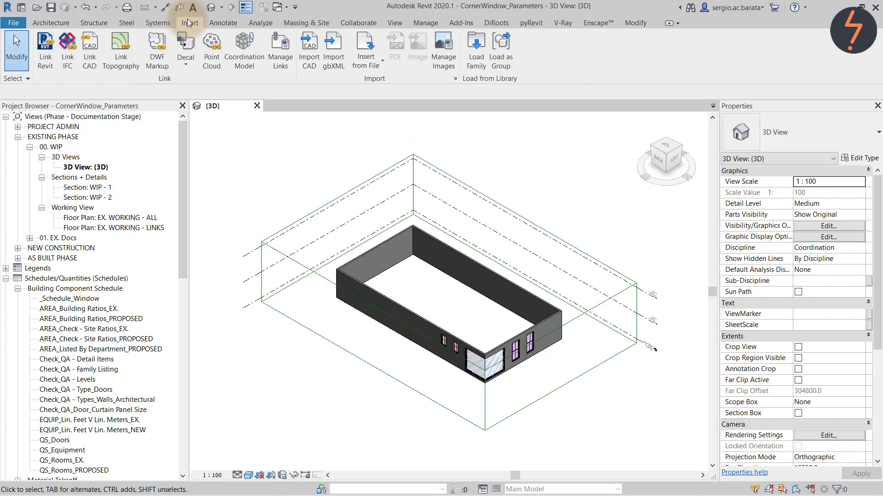
pyautogui.click(474, 42)
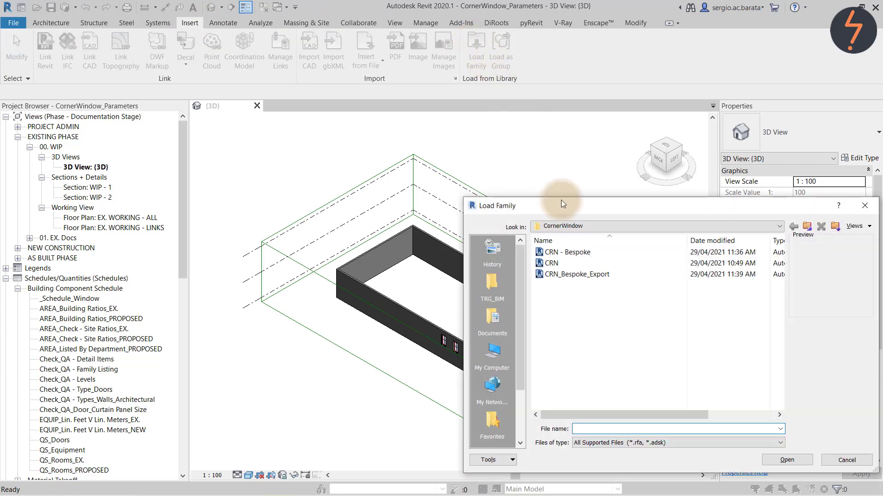
pyautogui.click(603, 274)
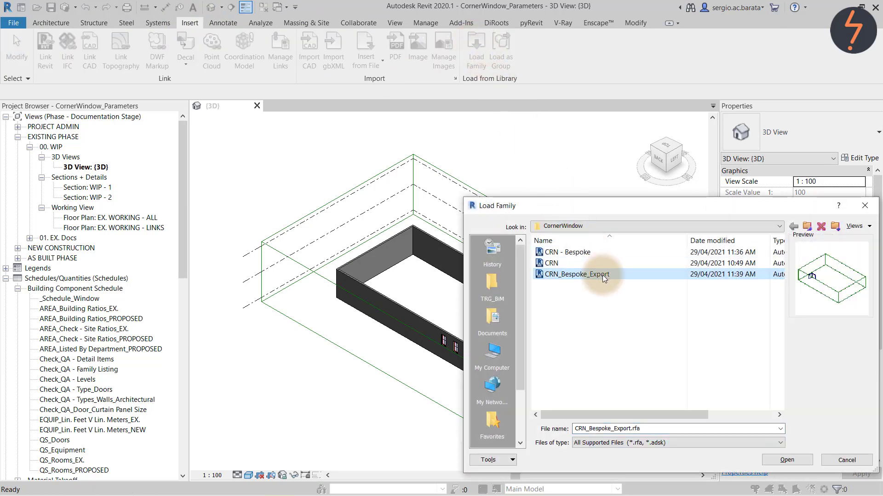
pyautogui.click(790, 460)
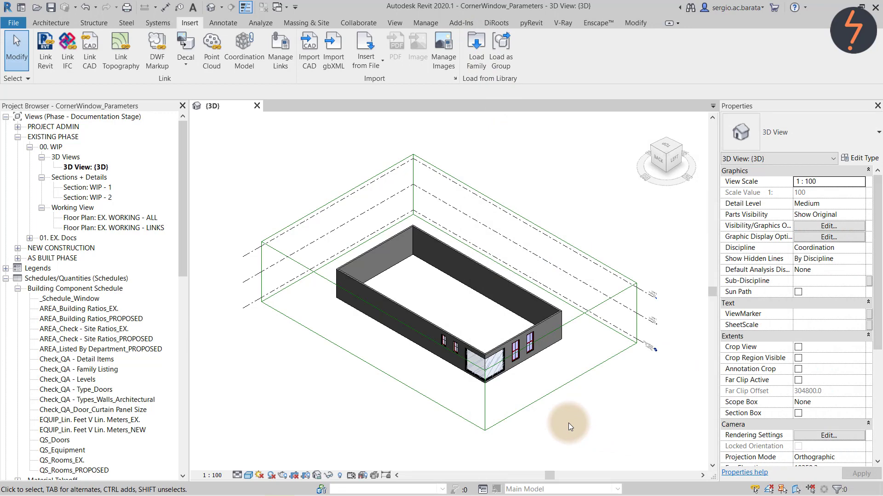
# Place one CRN_Bespoke_Export window in front of the building corner.
pyautogui.moveTo(185, 247); pyautogui.dragTo(187, 459)
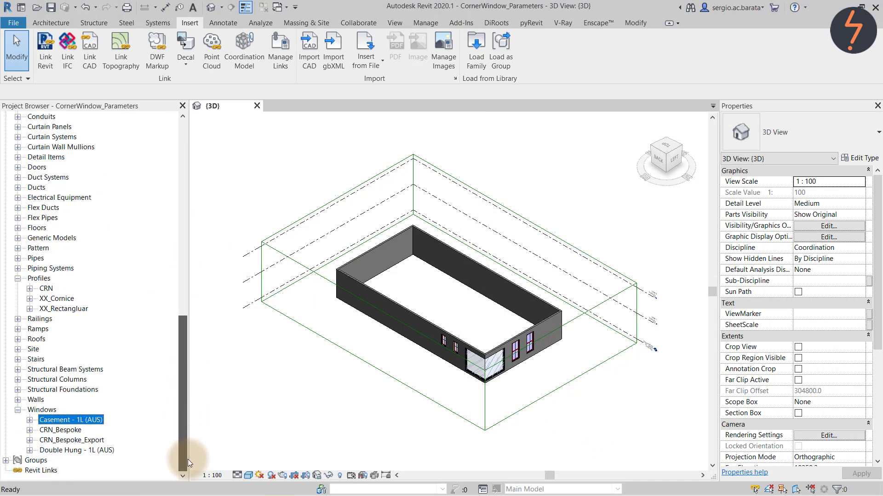
pyautogui.click(29, 441)
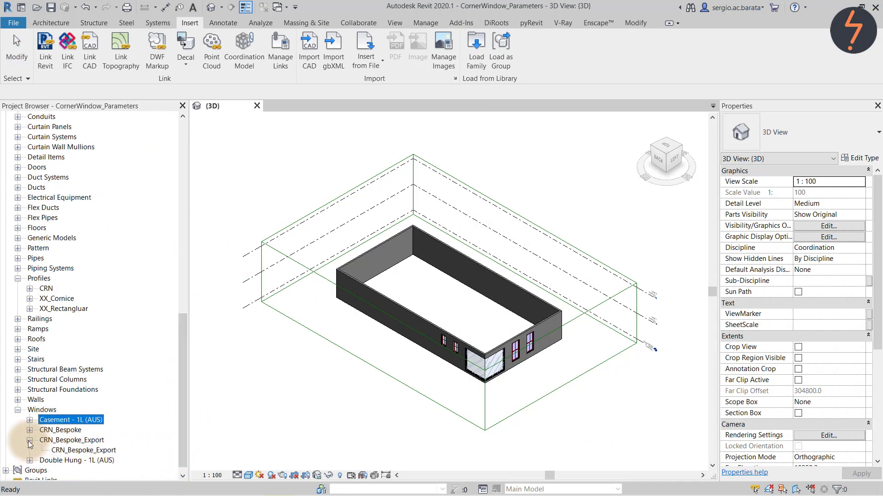
pyautogui.click(98, 454)
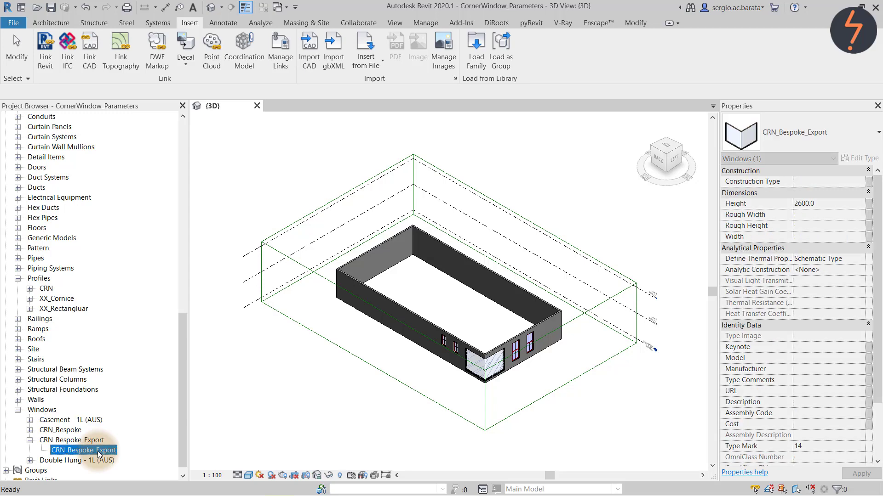
pyautogui.doubleClick(99, 454)
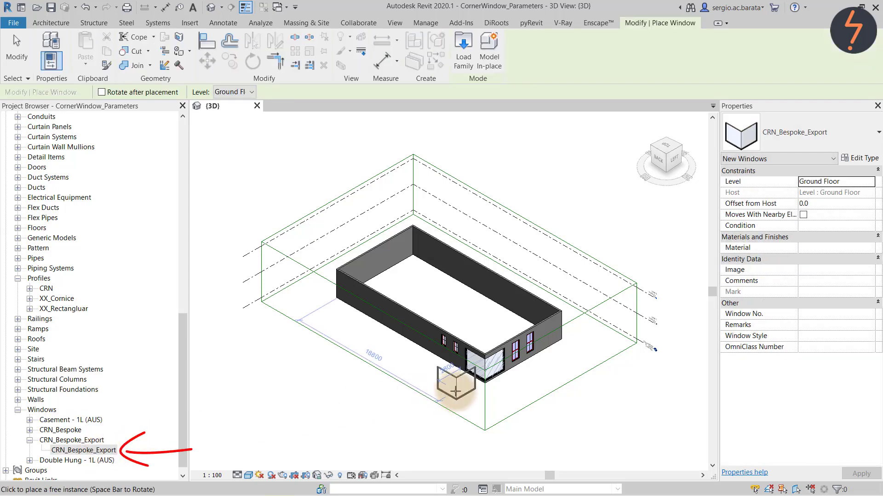
pyautogui.click(455, 391)
pyautogui.press('Escape')
pyautogui.press('Escape')
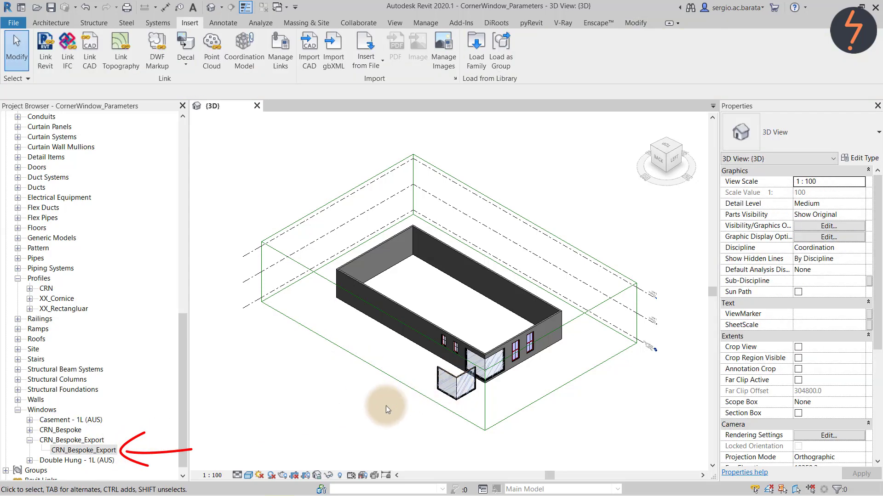
pyautogui.rightClick(376, 408)
pyautogui.click(402, 332)
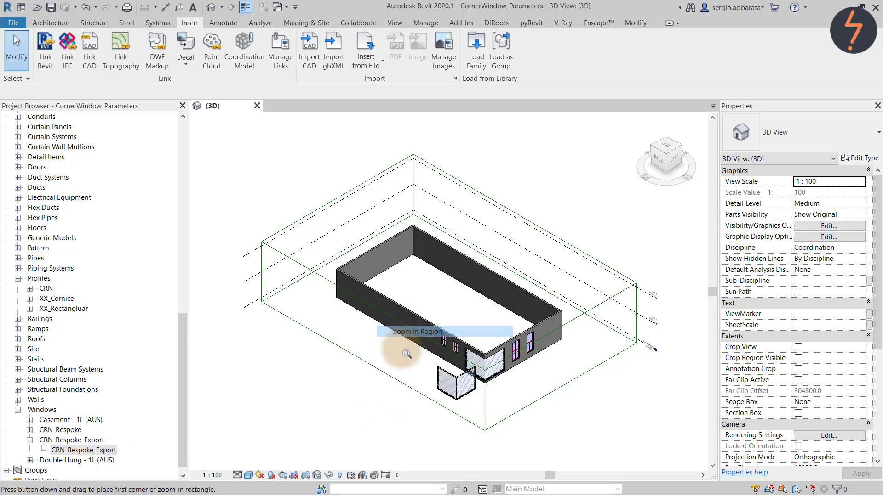
# Reopen _Schedule_Window and check new row 07: CRN_Bespoke_Export, height 2600.
pyautogui.moveTo(402, 425); pyautogui.dragTo(544, 319)
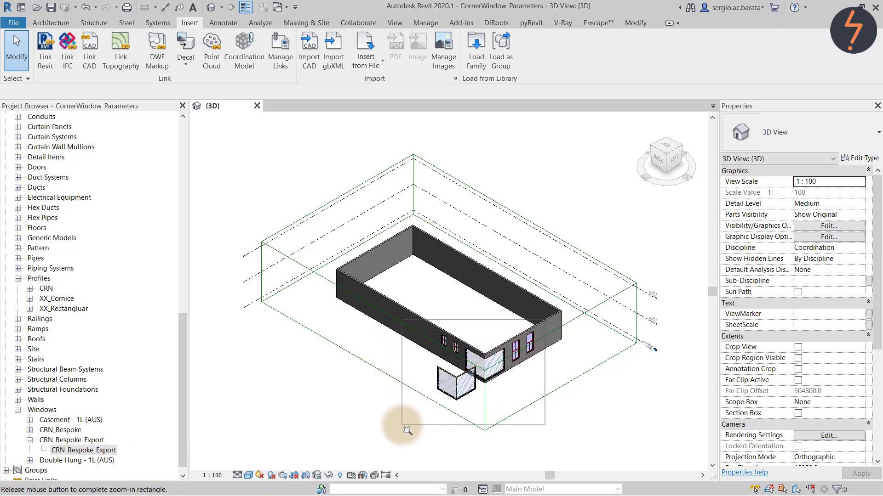
pyautogui.moveTo(186, 464); pyautogui.dragTo(181, 251)
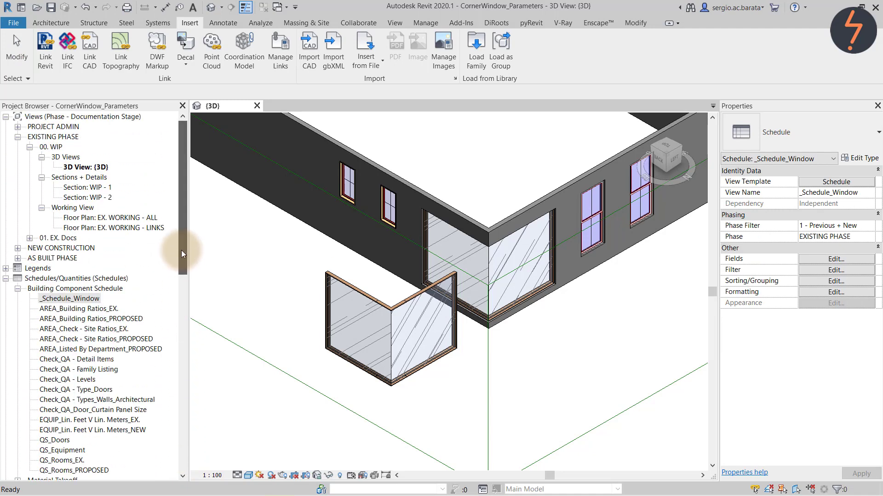
pyautogui.doubleClick(89, 298)
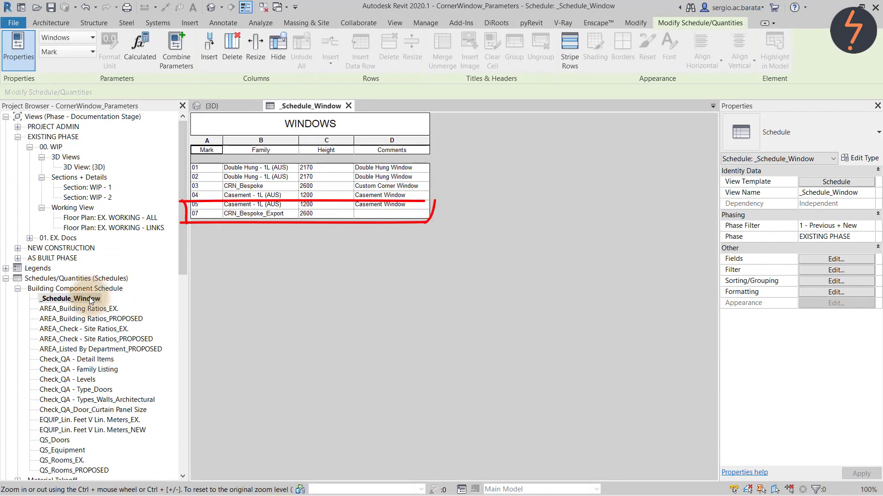
pyautogui.click(289, 216)
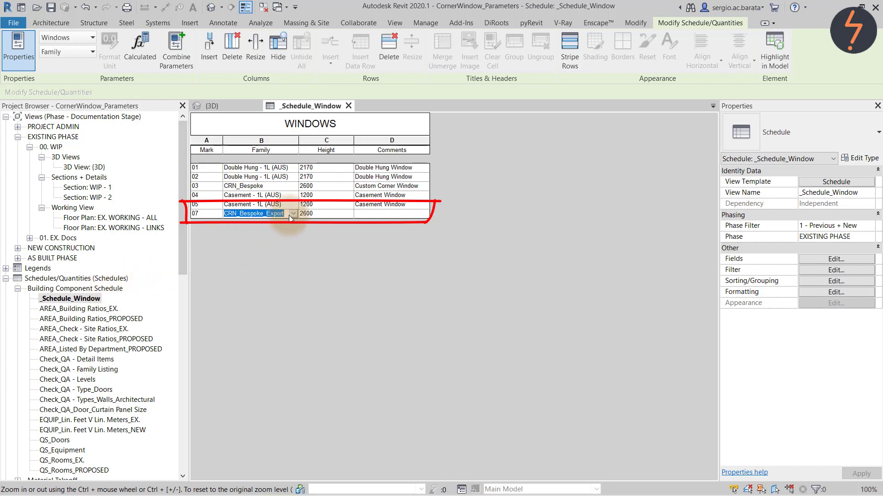